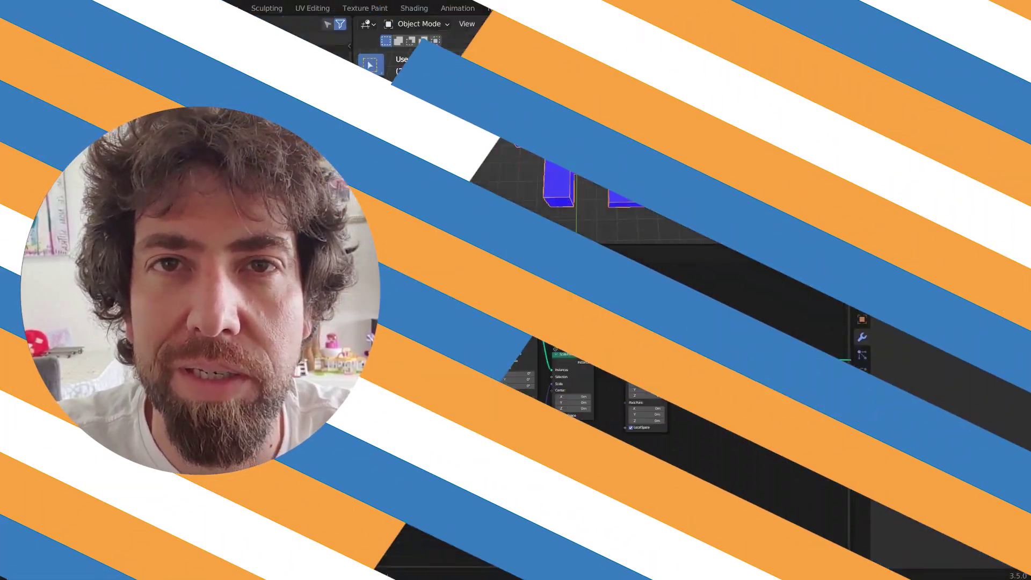
- Inspect the current cube scatter by orbiting the viewport and panning the node tree
scroll(582, 372, up, 4)
middle_drag(583, 366, 578, 356)
scroll(579, 356, down, 1)
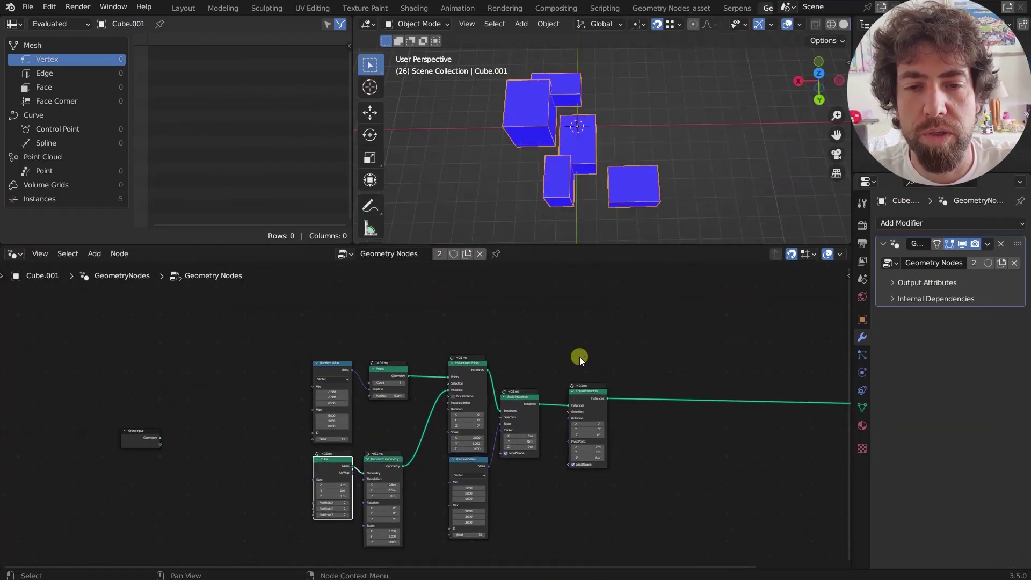
middle_drag(561, 96, 570, 193)
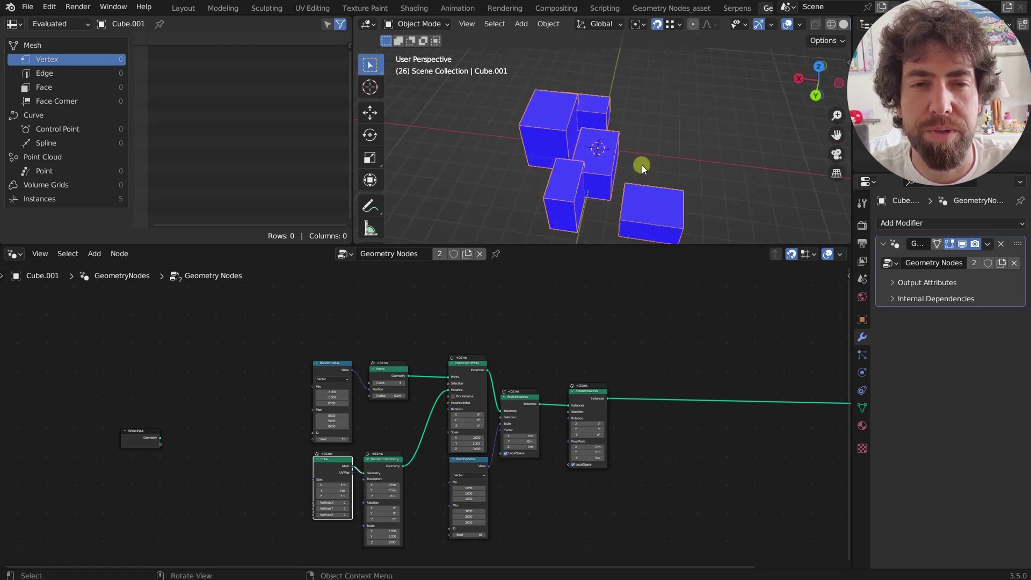
scroll(639, 159, down, 2)
scroll(611, 144, up, 5)
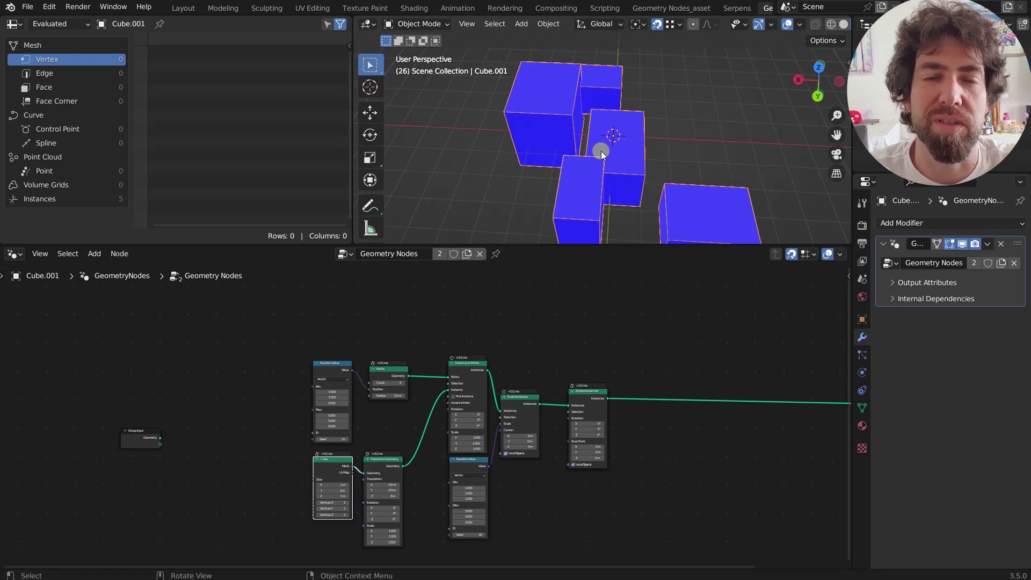
scroll(500, 417, up, 3)
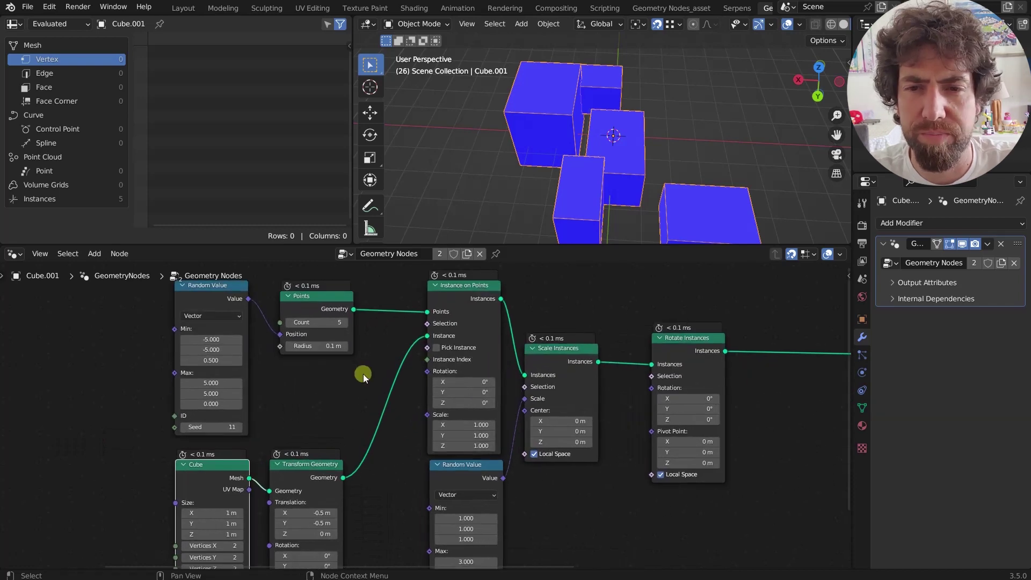
scroll(363, 374, down, 2)
middle_drag(617, 221, 629, 175)
scroll(387, 393, up, 1)
scroll(323, 403, up, 3)
middle_drag(309, 409, 338, 355)
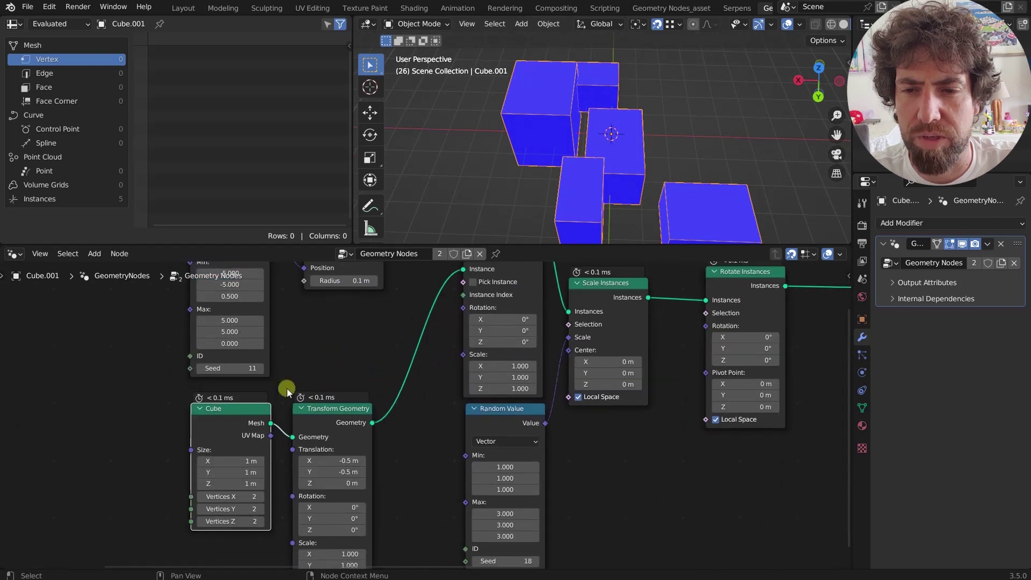
- Preview the Points node's output so the viewport shows the five scattered points
click(333, 411)
scroll(337, 413, down, 3)
middle_drag(337, 413, 299, 478)
scroll(432, 329, up, 1)
click(433, 329)
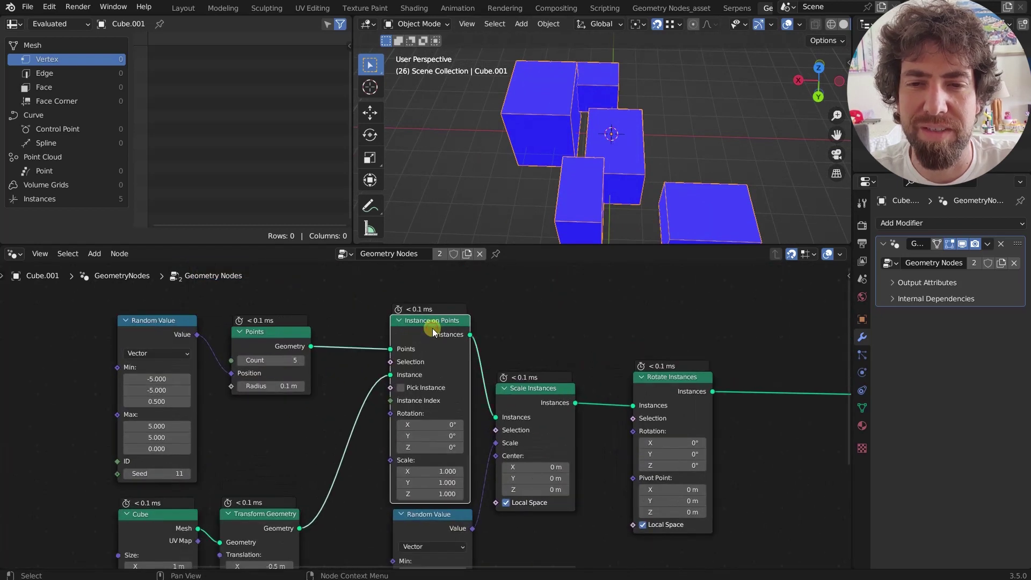
scroll(309, 338, down, 1)
middle_drag(309, 338, 378, 338)
scroll(306, 342, up, 3)
click(344, 339)
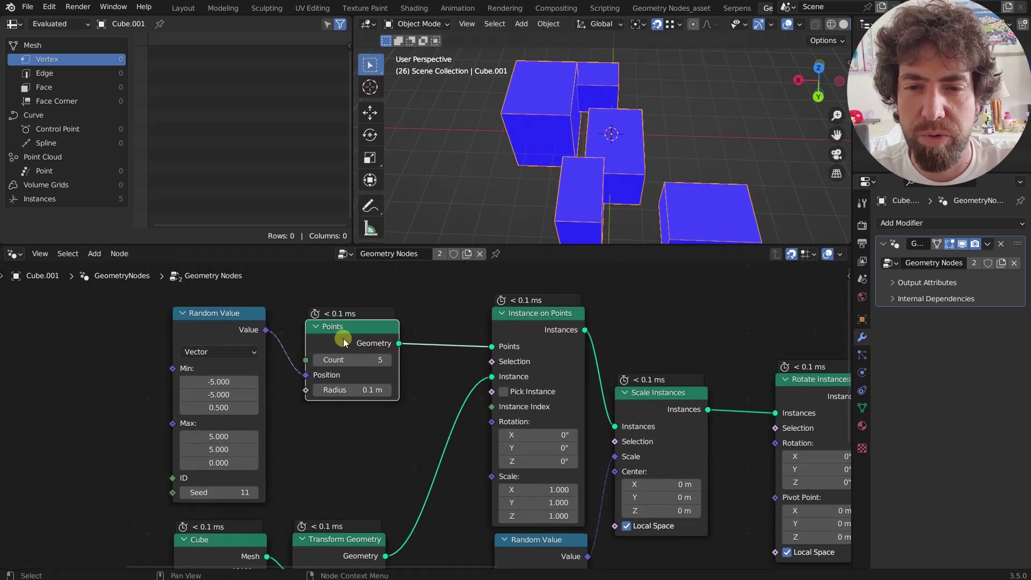
scroll(343, 338, up, 1)
scroll(343, 338, up, 1)
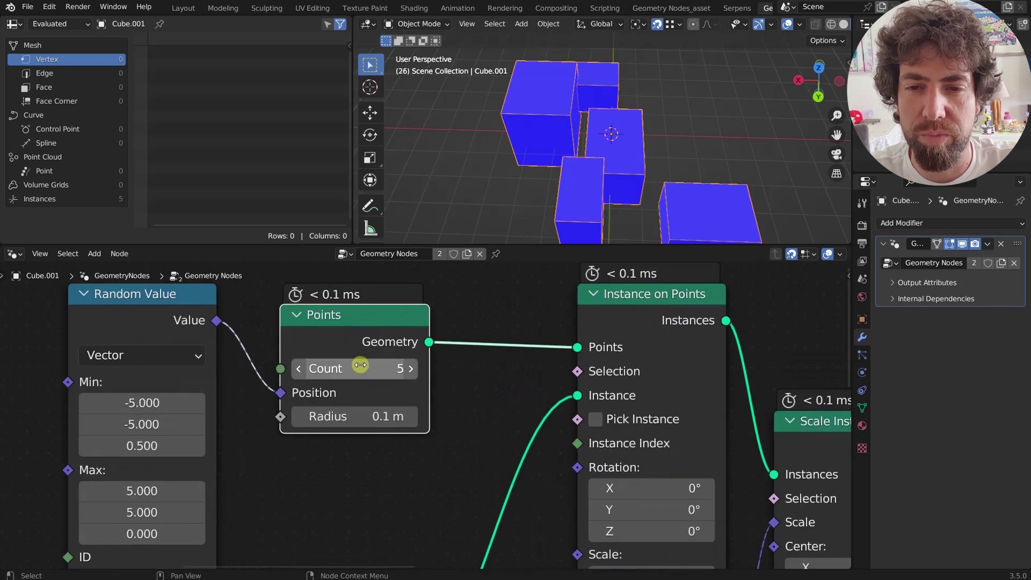
ctrl+shift+click(368, 339)
- Try Random Value seeds down to 8 and up to 10, finishing at Seed 11
middle_drag(526, 177, 556, 156)
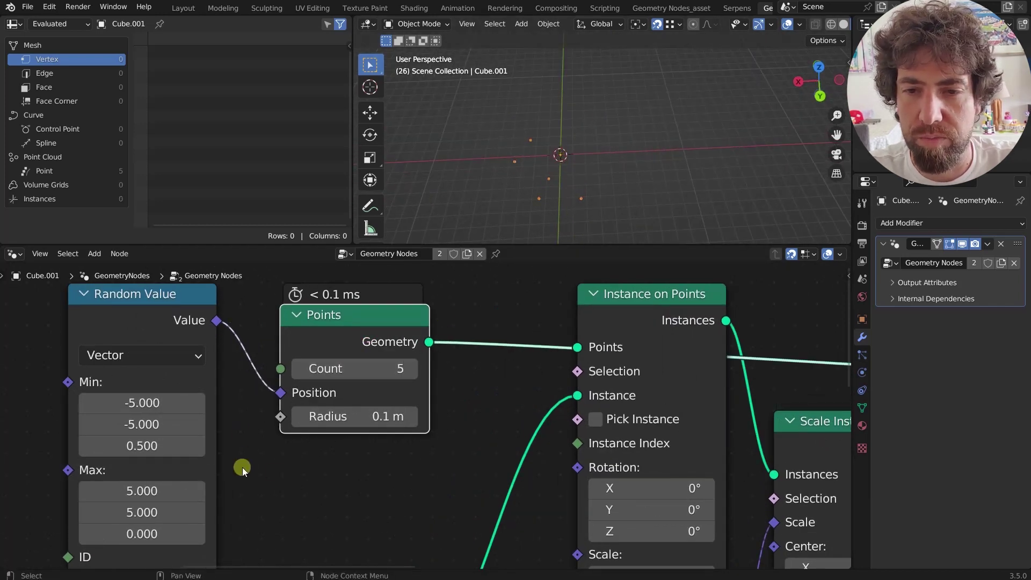
shift+scroll(334, 414, down, 2)
scroll(335, 414, down, 2)
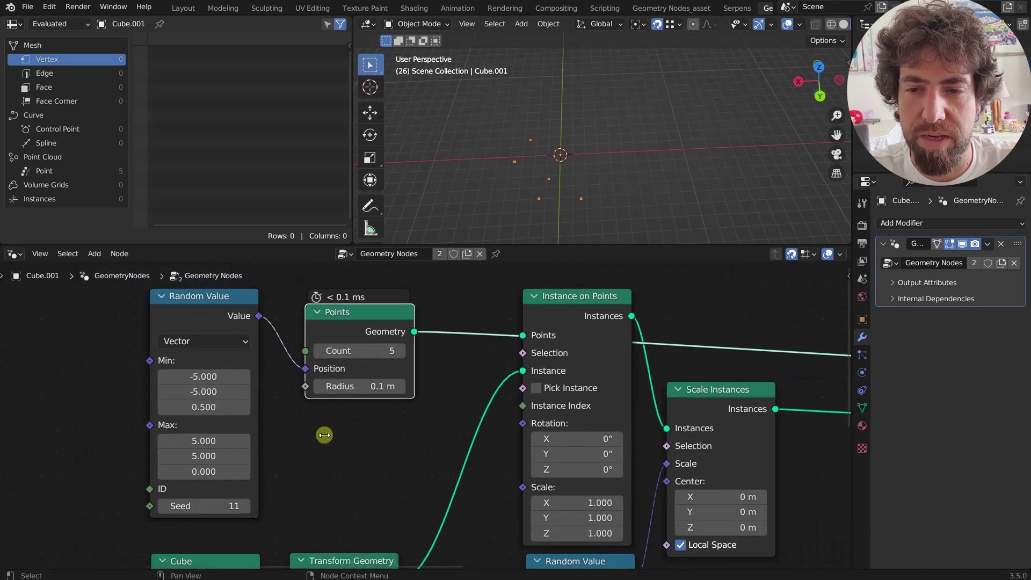
mouse_move(430, 401)
middle_down()
mouse_move(416, 392)
mouse_move(437, 393)
middle_up()
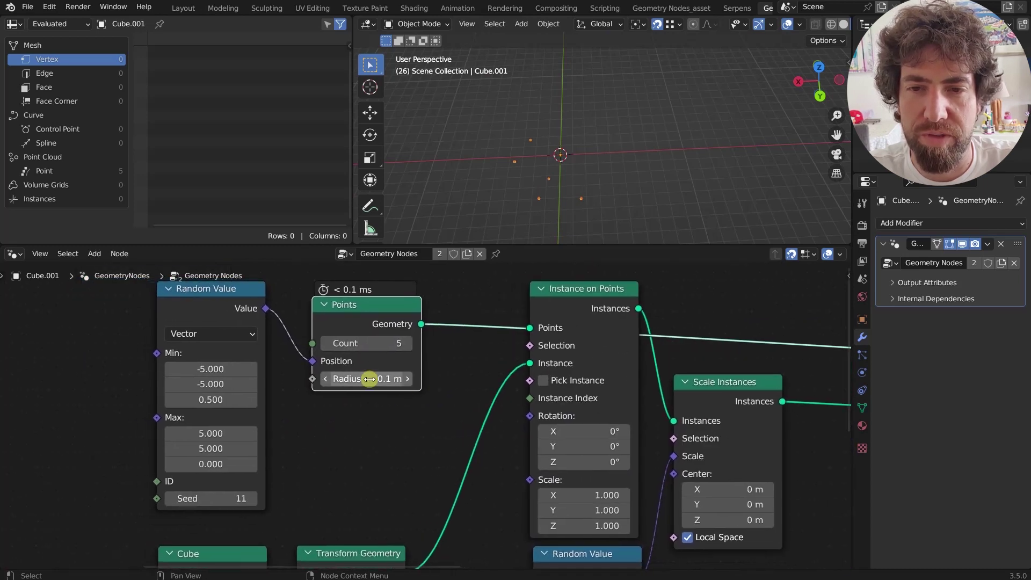
scroll(337, 361, up, 3)
scroll(333, 360, down, 2)
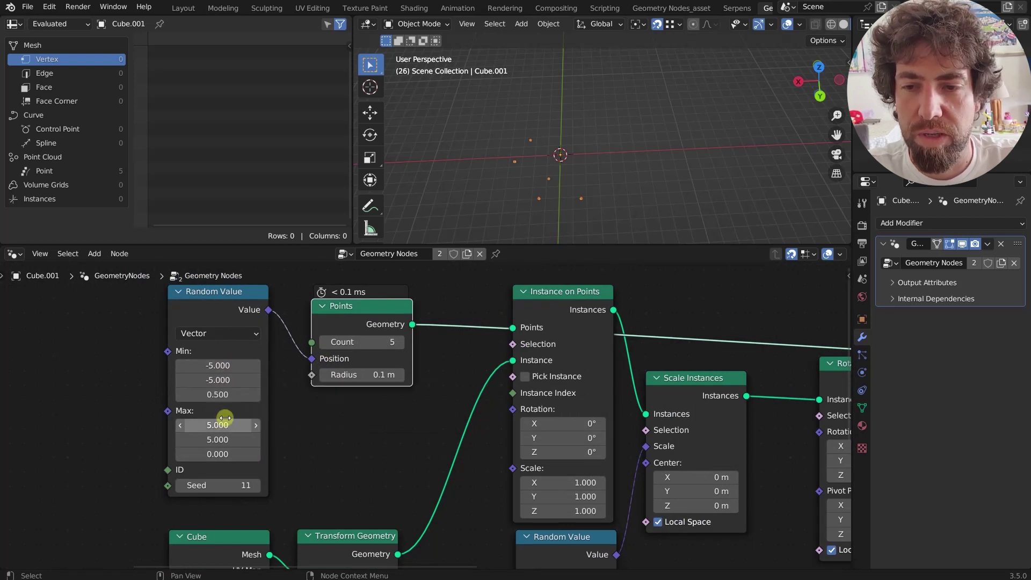
click(178, 487)
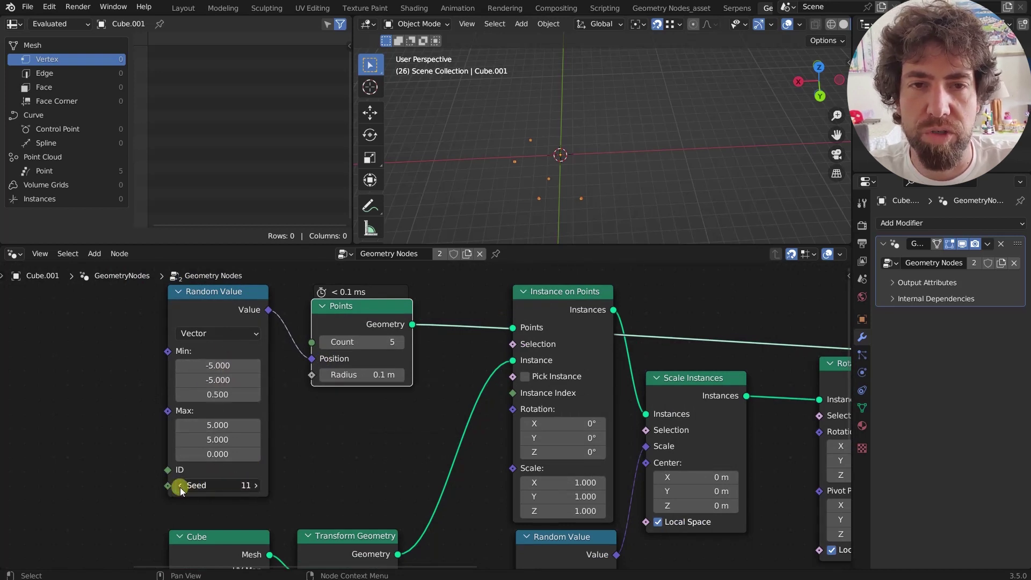
click(180, 487)
click(180, 486)
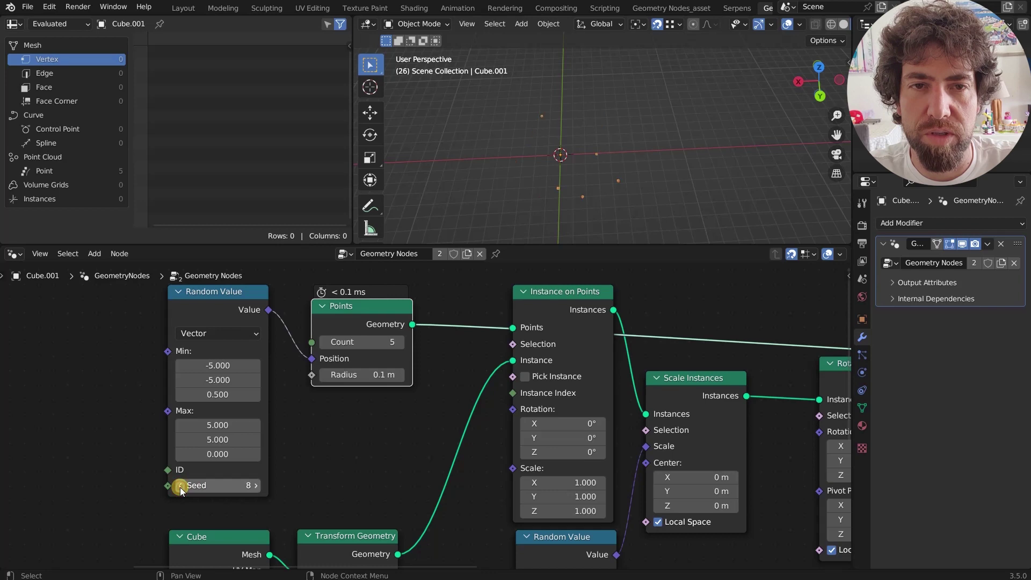
click(256, 486)
click(257, 486)
click(256, 486)
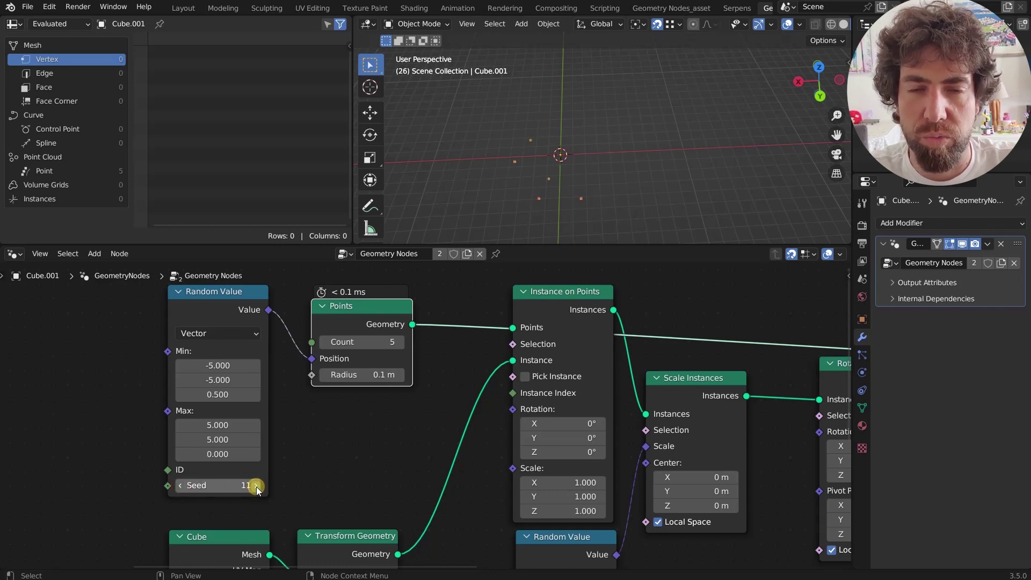
- Preview the Transform Geometry output, showing a single cube
scroll(423, 449, down, 2)
middle_drag(423, 449, 371, 402)
scroll(363, 308, down, 1)
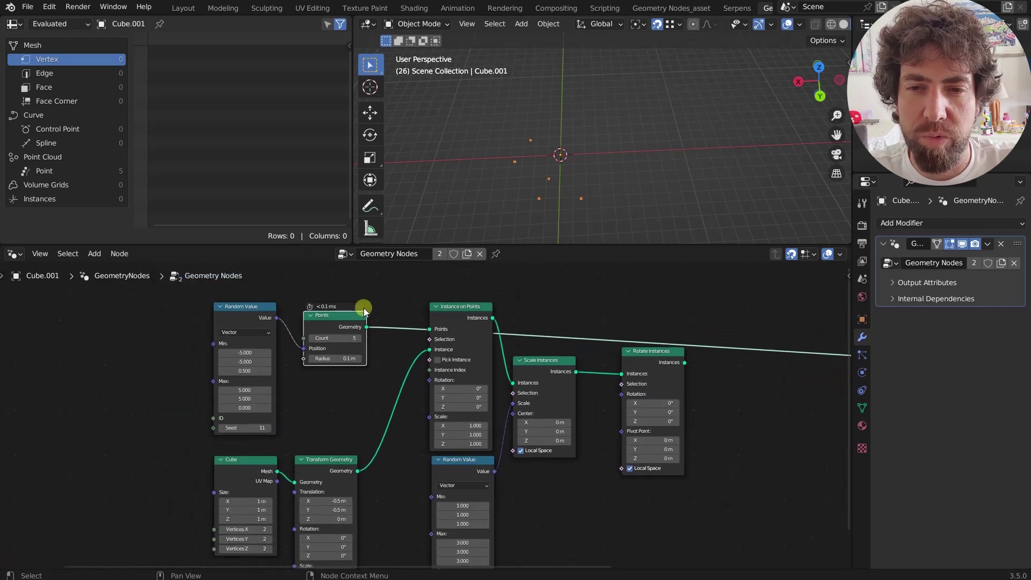
scroll(376, 392, down, 3)
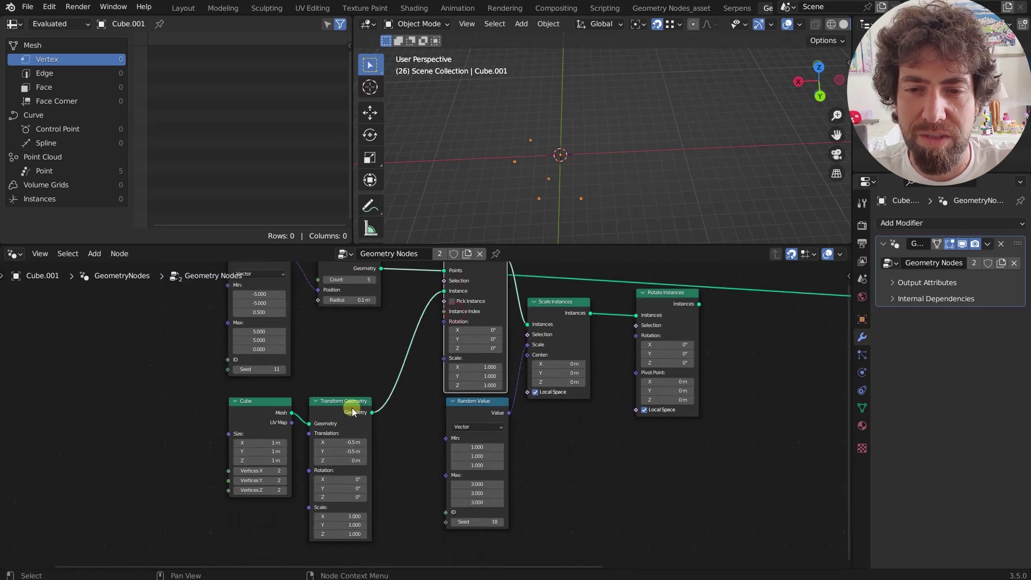
ctrl+shift+click(346, 410)
scroll(575, 185, up, 6)
mouse_move(562, 128)
middle_down()
mouse_move(615, 91)
mouse_move(591, 79)
mouse_move(544, 135)
middle_up()
- Preview the Instance on Points output, showing five instanced cubes
scroll(504, 295, up, 2)
middle_drag(422, 327, 425, 442)
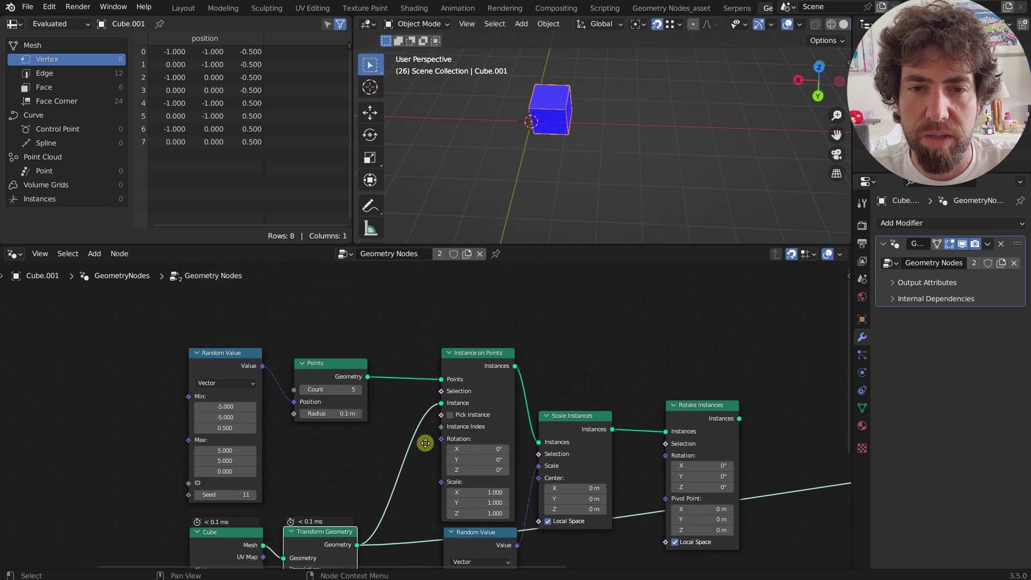
ctrl+shift+click(488, 360)
scroll(572, 102, down, 2)
middle_drag(572, 102, 557, 151)
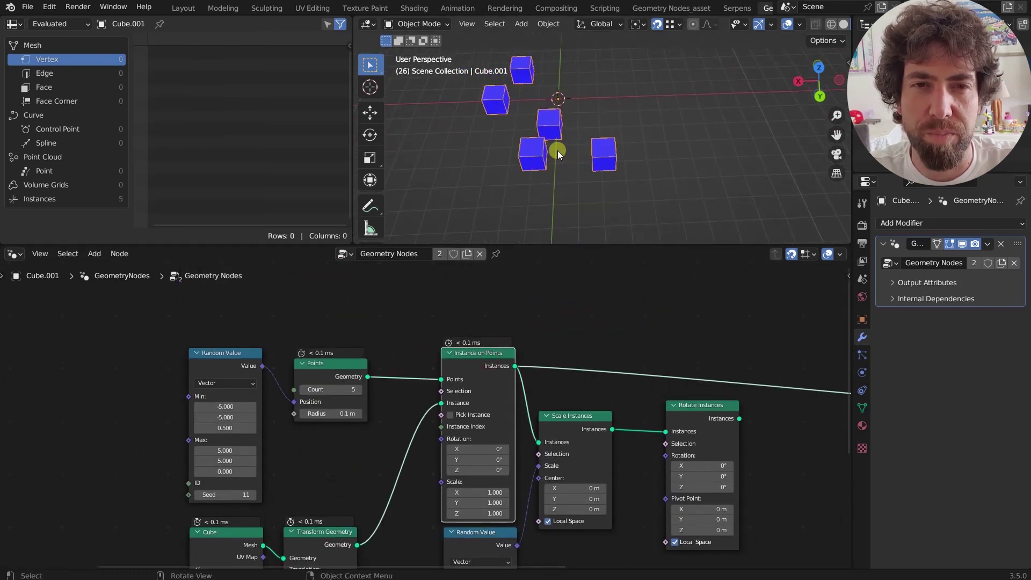
- Preview the Scale Instances output: five cubes randomly scaled between 1 and 3, seed 18
middle_drag(536, 356, 527, 358)
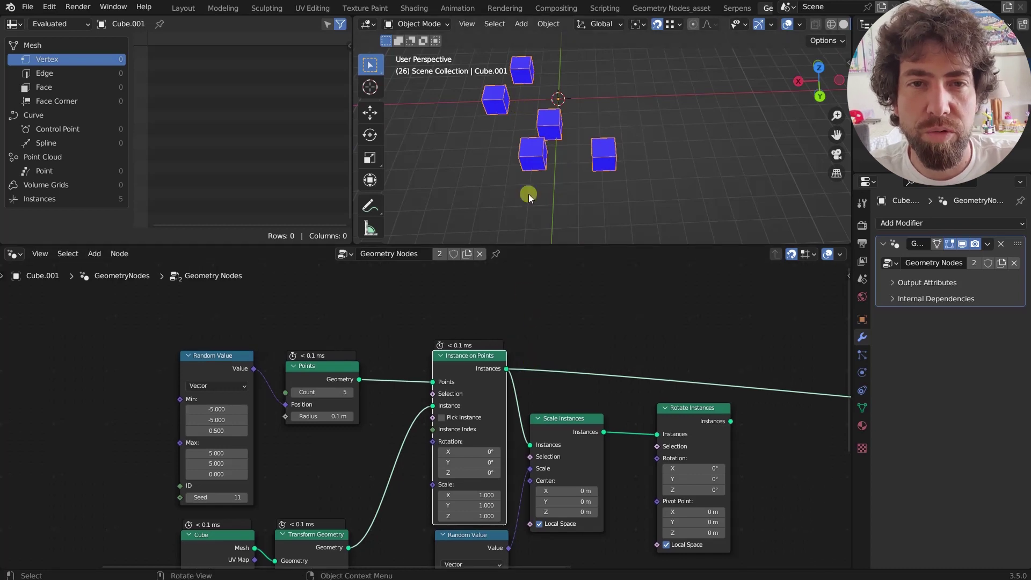
scroll(536, 156, down, 3)
scroll(568, 478, up, 1)
click(562, 411)
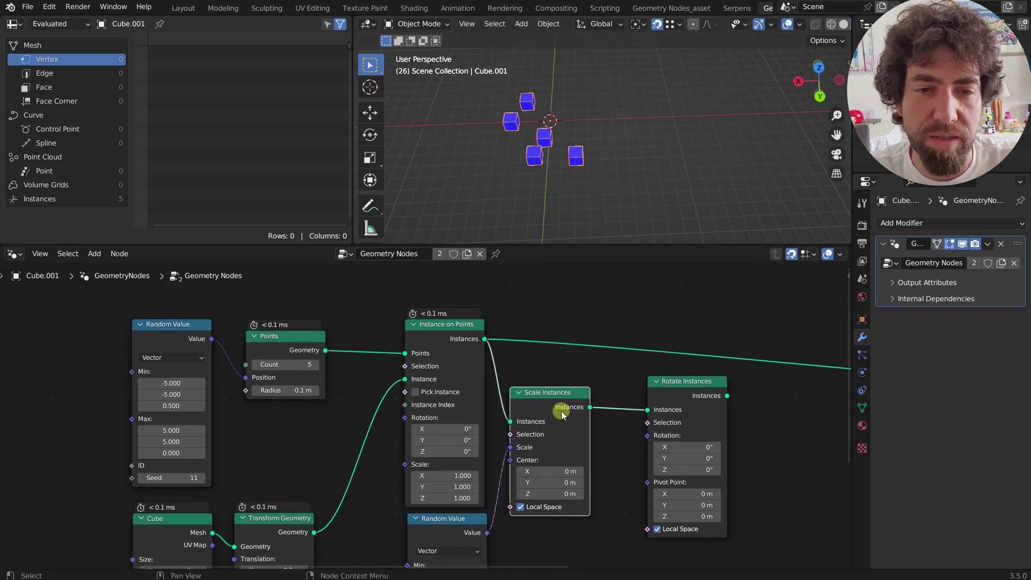
scroll(562, 399, down, 2)
click(653, 397)
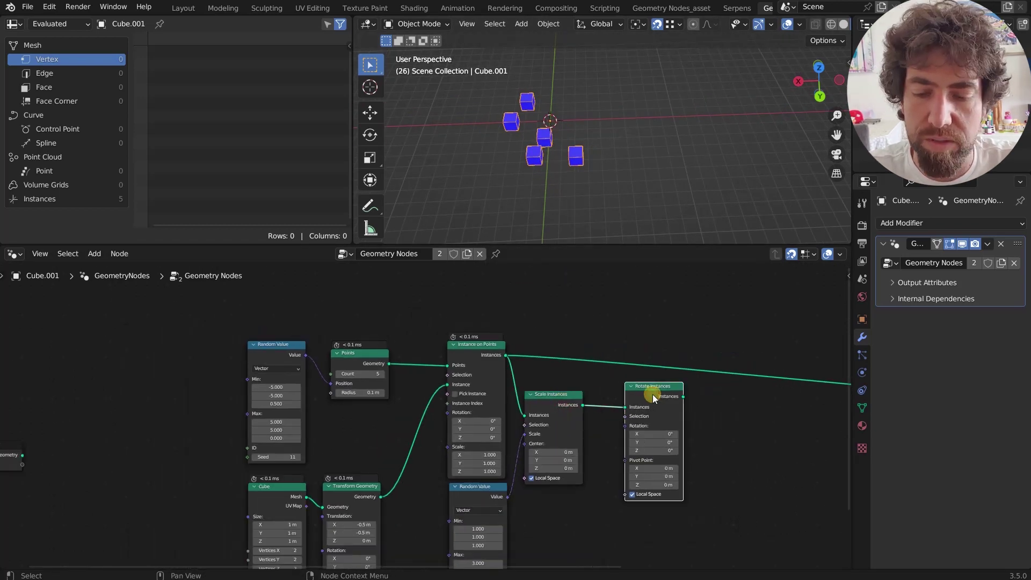
scroll(652, 394, up, 2)
middle_drag(588, 458, 604, 375)
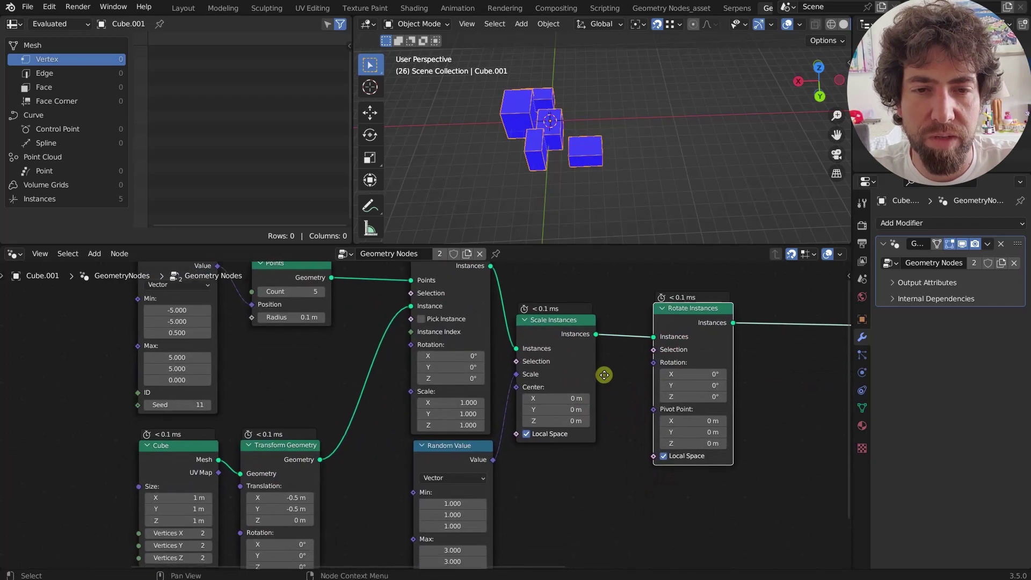
ctrl+shift+click(571, 318)
scroll(572, 321, down, 2)
scroll(488, 438, up, 1)
click(500, 394)
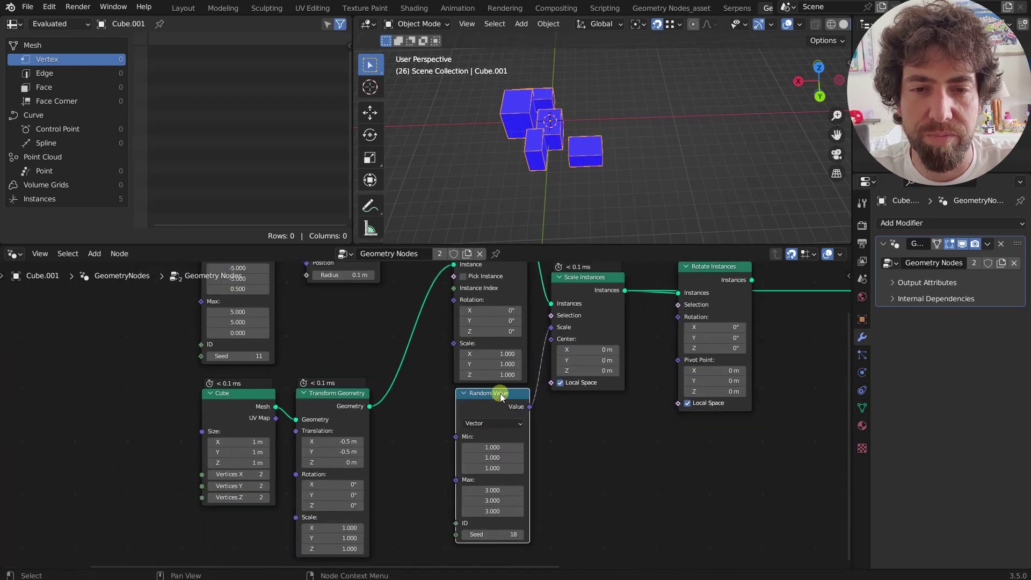
scroll(571, 293, down, 1)
middle_drag(546, 160, 568, 161)
- Drag the Rotate Instances Z rotation to spin the cubes around Z
scroll(654, 273, up, 1)
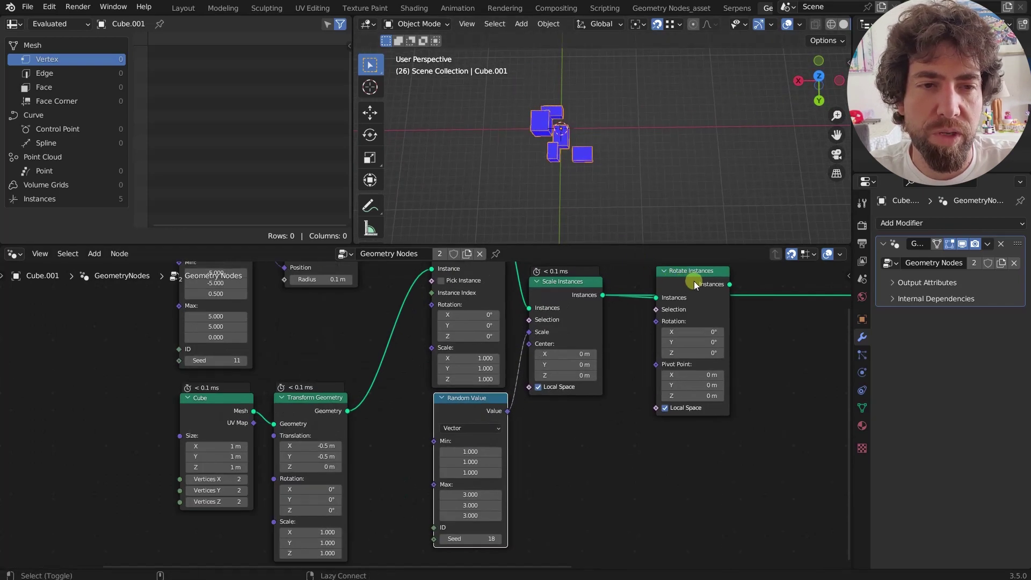
click(692, 284)
middle_drag(693, 288, 593, 345)
scroll(610, 460, up, 3)
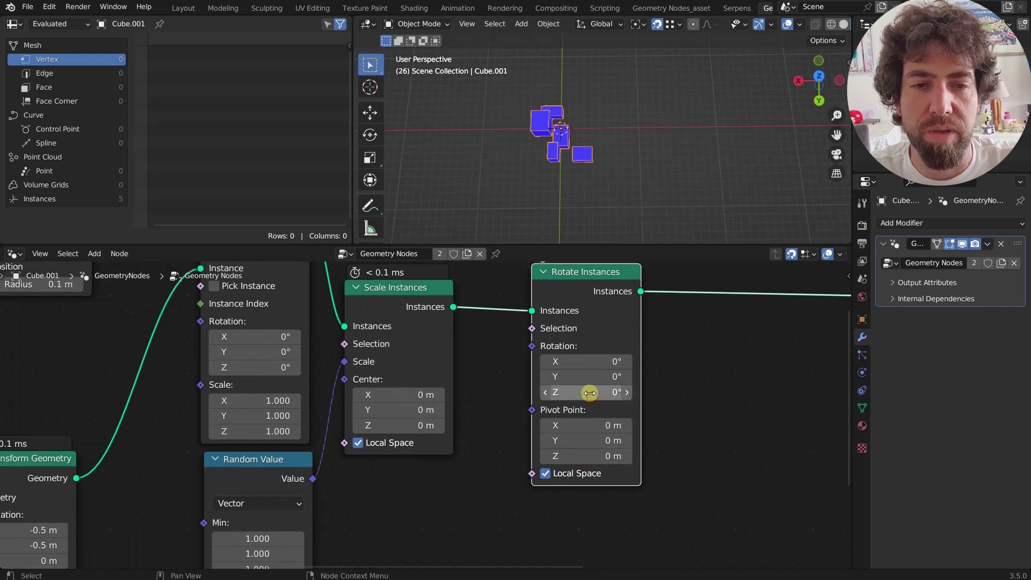
drag(590, 393, 627, 228)
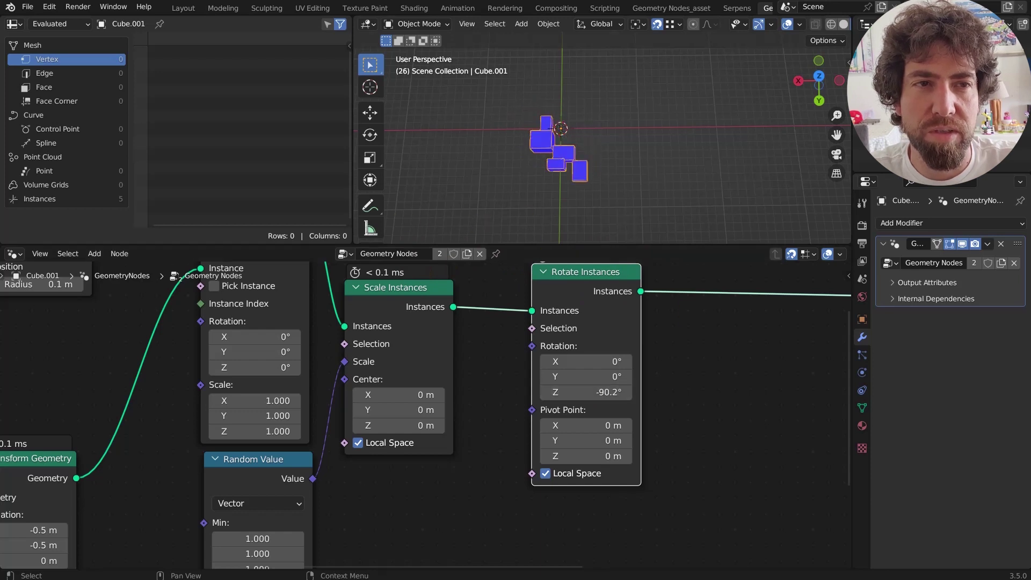
scroll(608, 166, up, 5)
drag(597, 394, 513, 215)
- Reset the Z rotation to 0, then drag it to -0.8°
click(598, 394)
text(0)
key(Return)
shift+middle_drag(698, 156, 602, 159)
scroll(591, 97, down, 3)
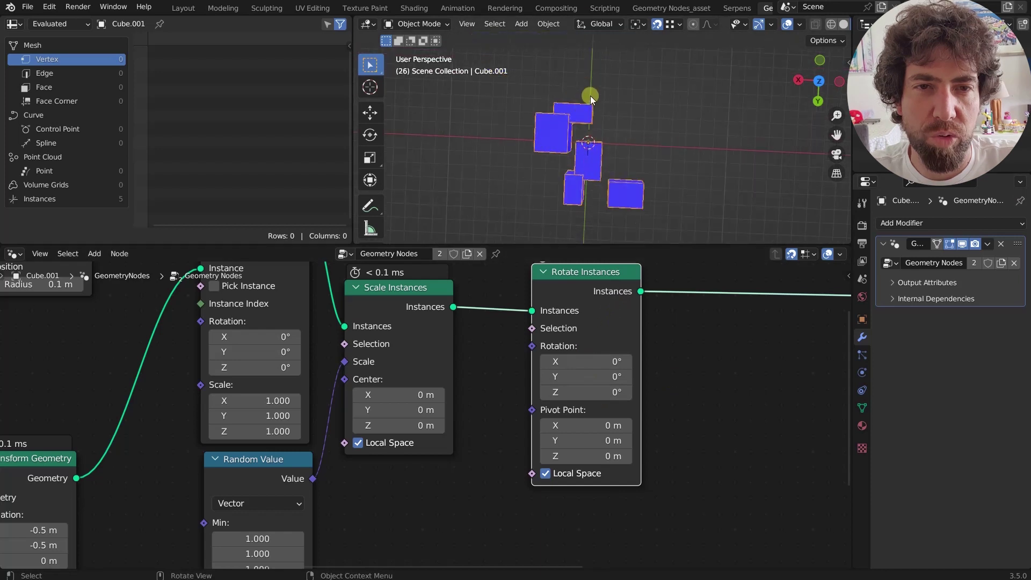
drag(591, 394, 665, 325)
scroll(665, 184, down, 2)
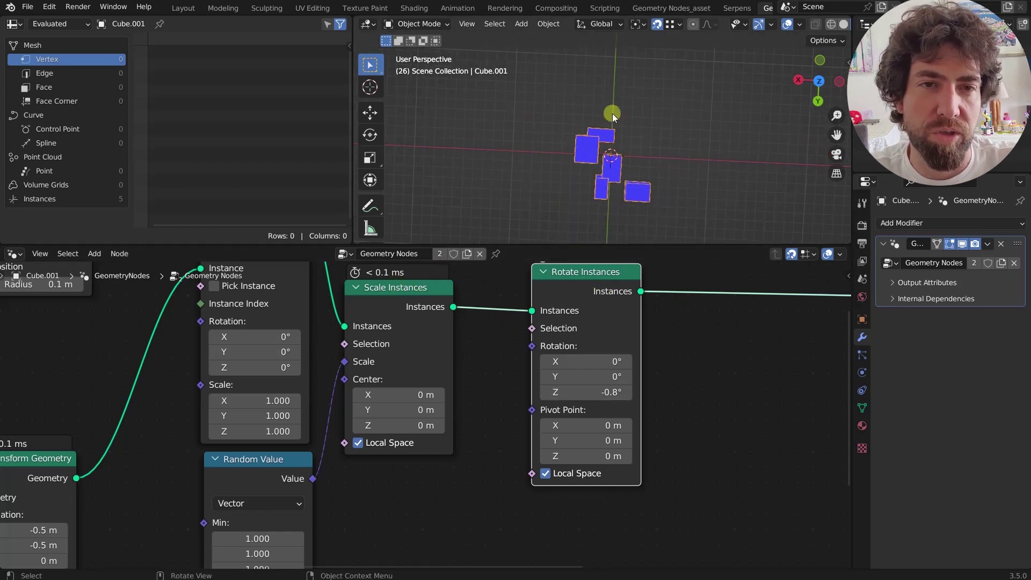
scroll(594, 157, up, 2)
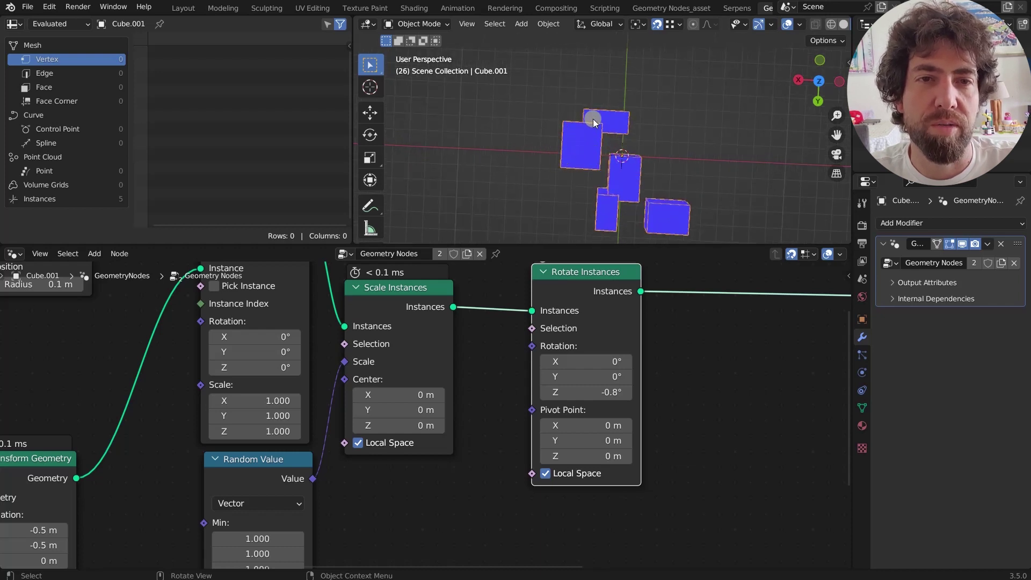
- Box-select Scale Instances and Rotate Instances and move them down-right with G
scroll(598, 220, down, 4)
- Preview Instance on Points and Scale Instances, then slide Rotate Instances far right
scroll(595, 349, down, 5)
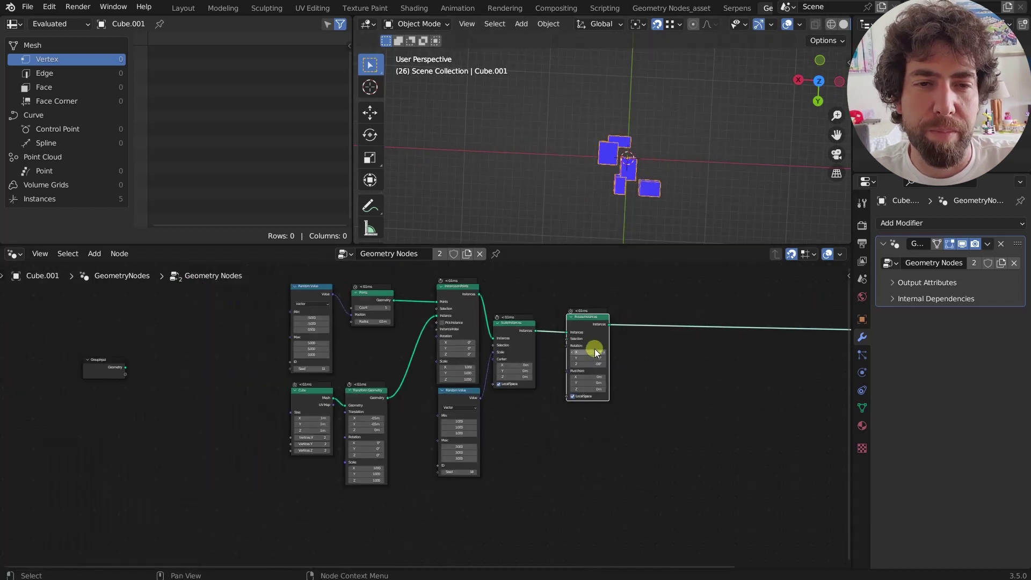
drag(640, 304, 514, 340)
key(g)
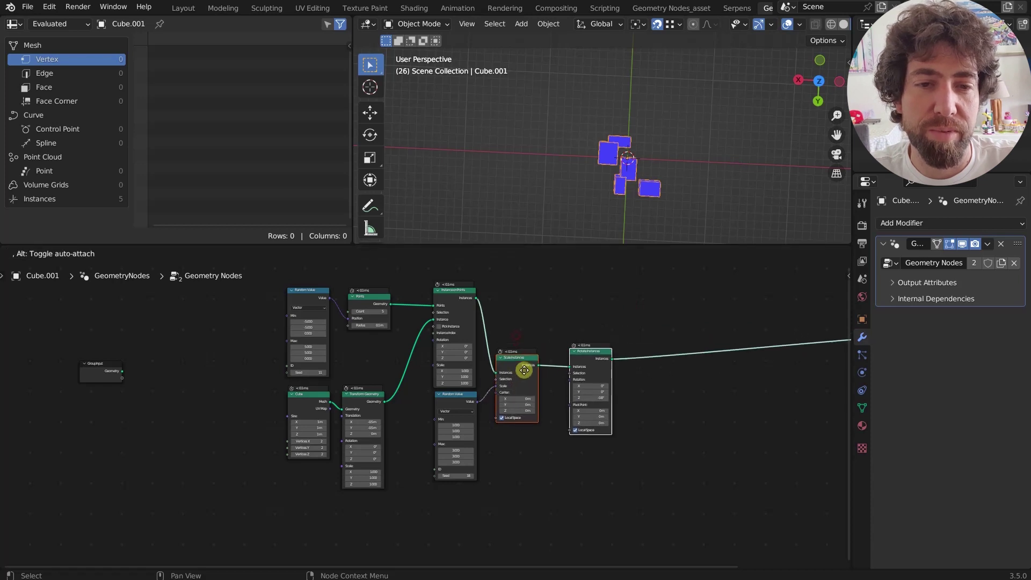
click(529, 367)
middle_drag(554, 328, 498, 340)
scroll(497, 340, down, 3)
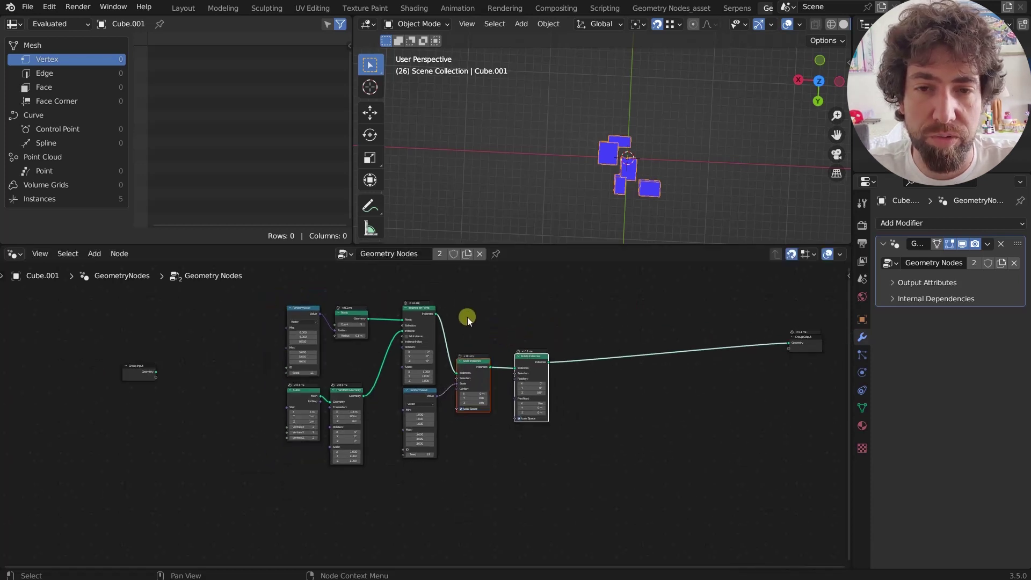
alt+shift+click(425, 311)
scroll(424, 310, up, 4)
ctrl+shift+click(488, 368)
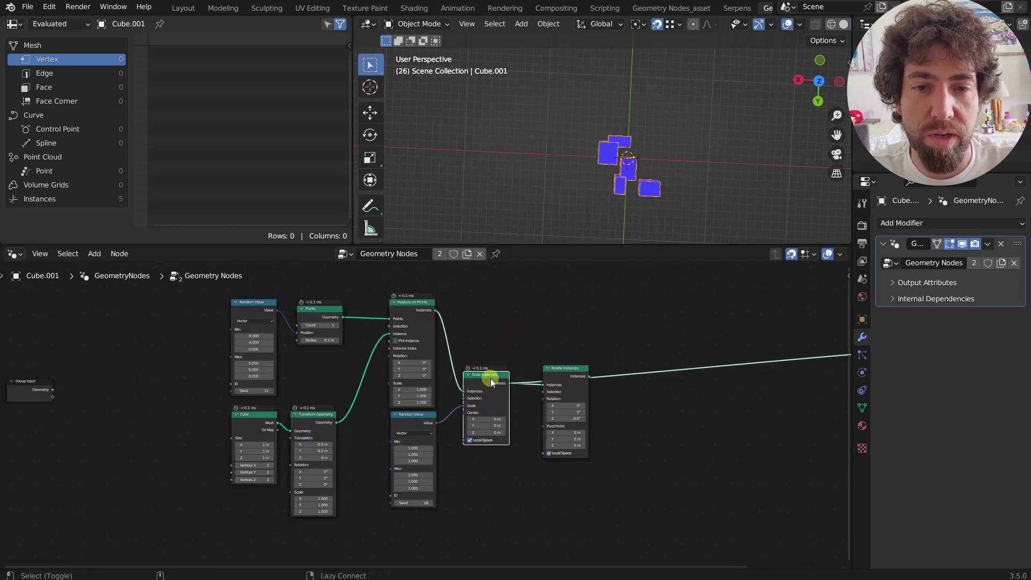
drag(561, 372, 728, 365)
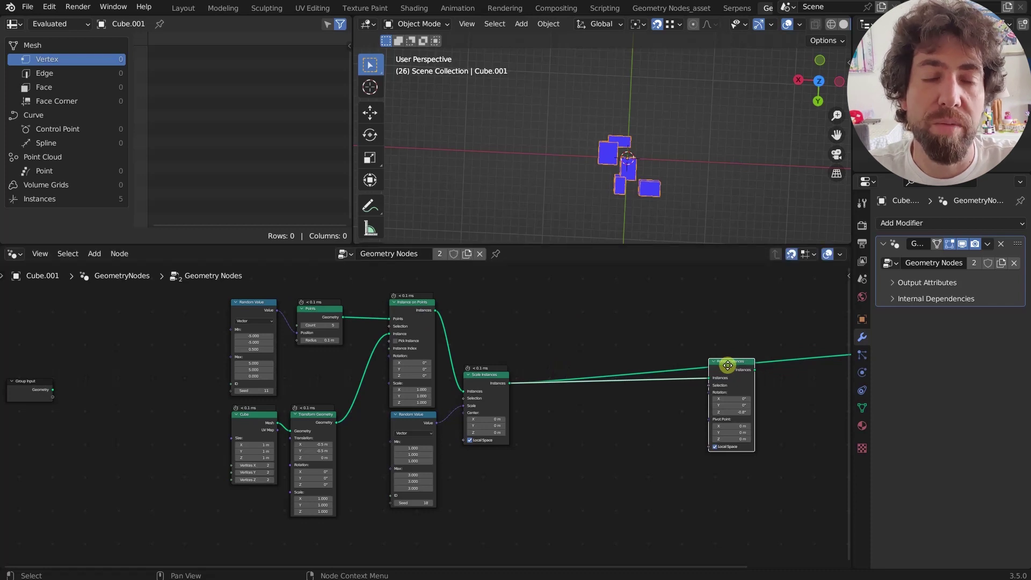
- Add a Realize Instances node on the link between Scale Instances and Rotate Instances
key(shift+a)
text(rea)
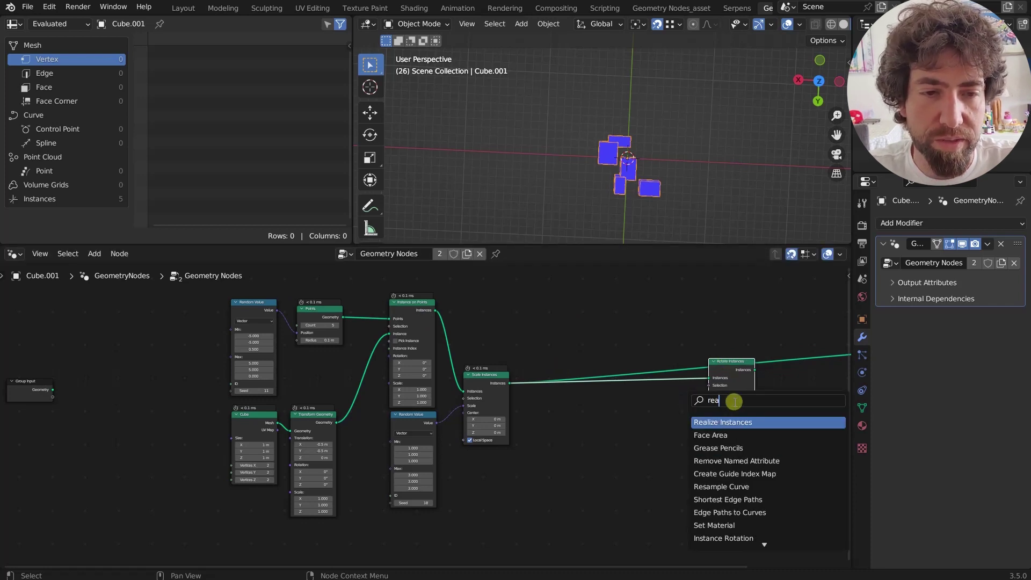
click(749, 423)
click(622, 407)
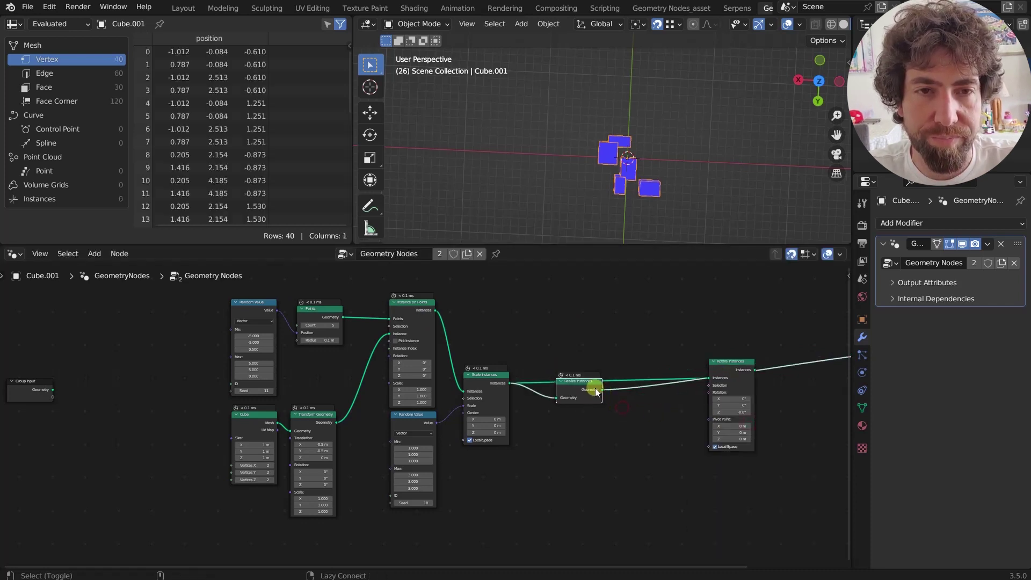
- Tidy Realize Instances and Scale Instances positions, then preview Scale Instances in the spreadsheet
scroll(601, 349, up, 1)
drag(576, 385, 566, 340)
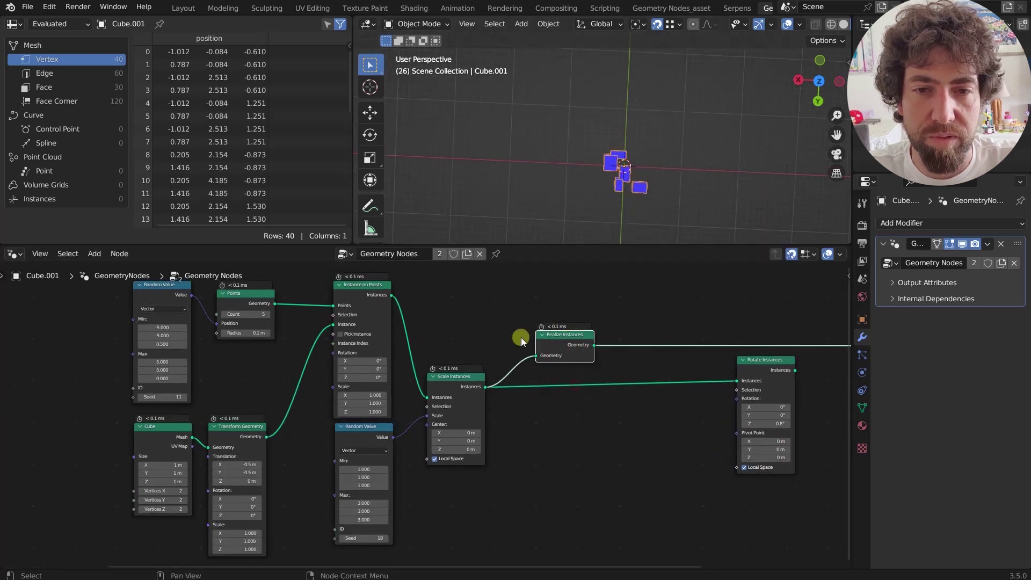
drag(452, 386, 460, 335)
middle_drag(556, 332, 528, 356)
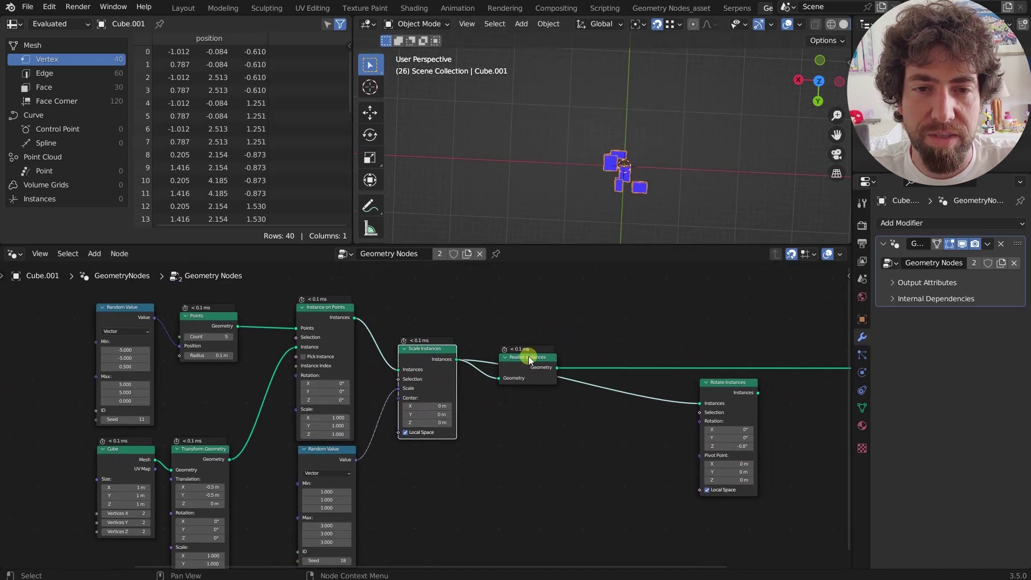
click(535, 358)
ctrl+shift+click(431, 352)
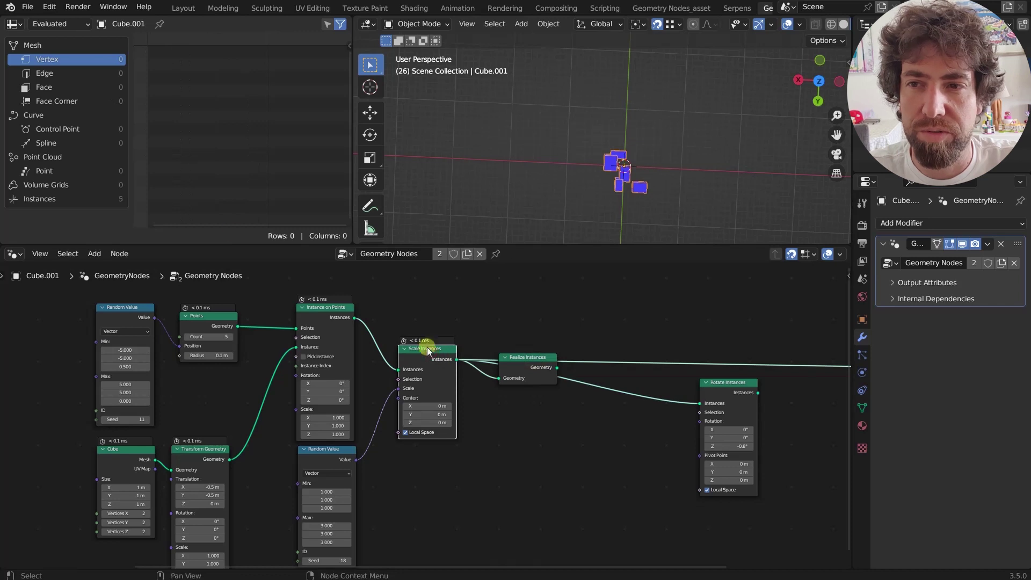
- Check the Instances domain, then preview Realize Instances: 40 vertices, 60 edges, 30 faces
click(56, 199)
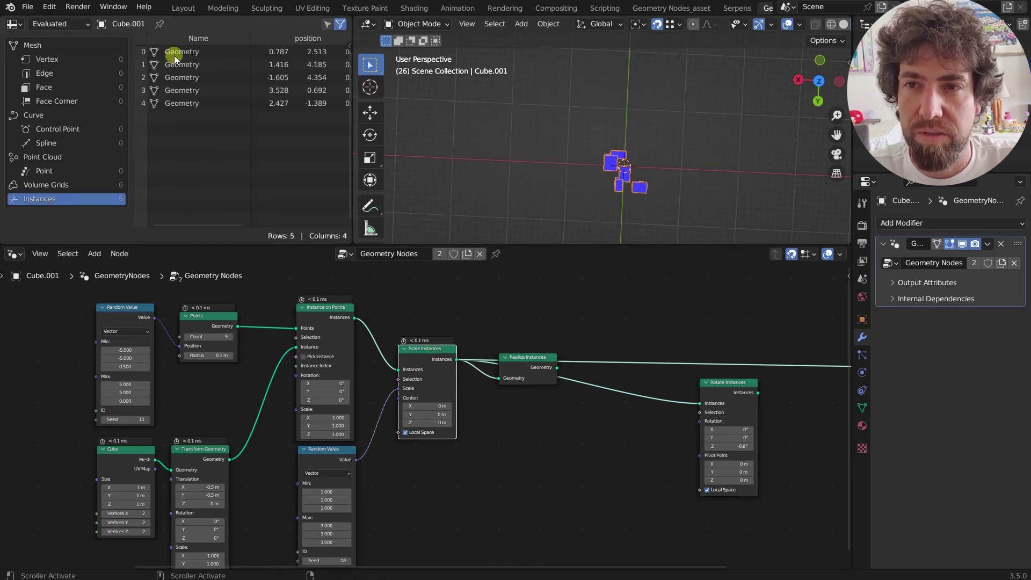
click(59, 59)
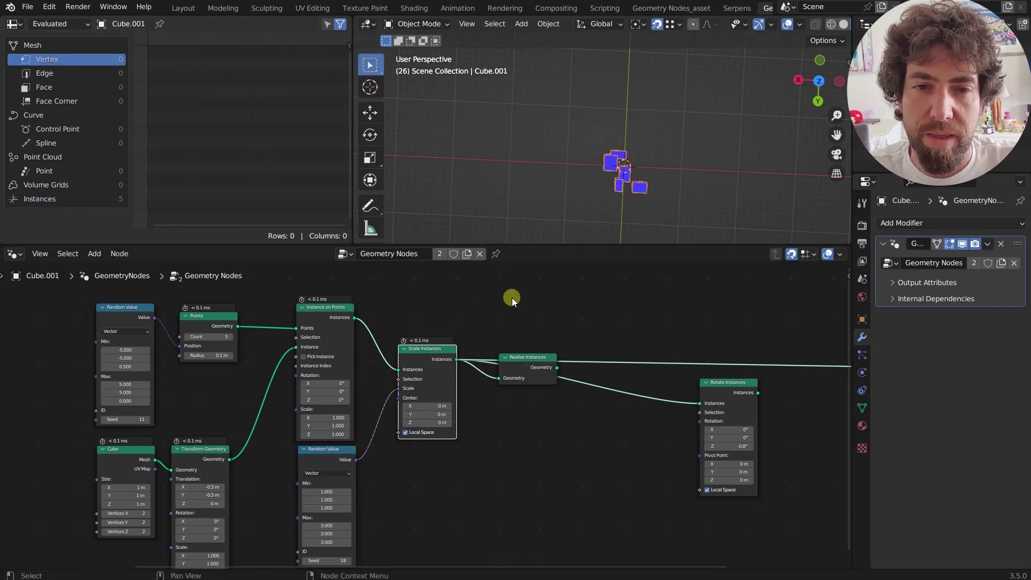
ctrl+shift+click(531, 359)
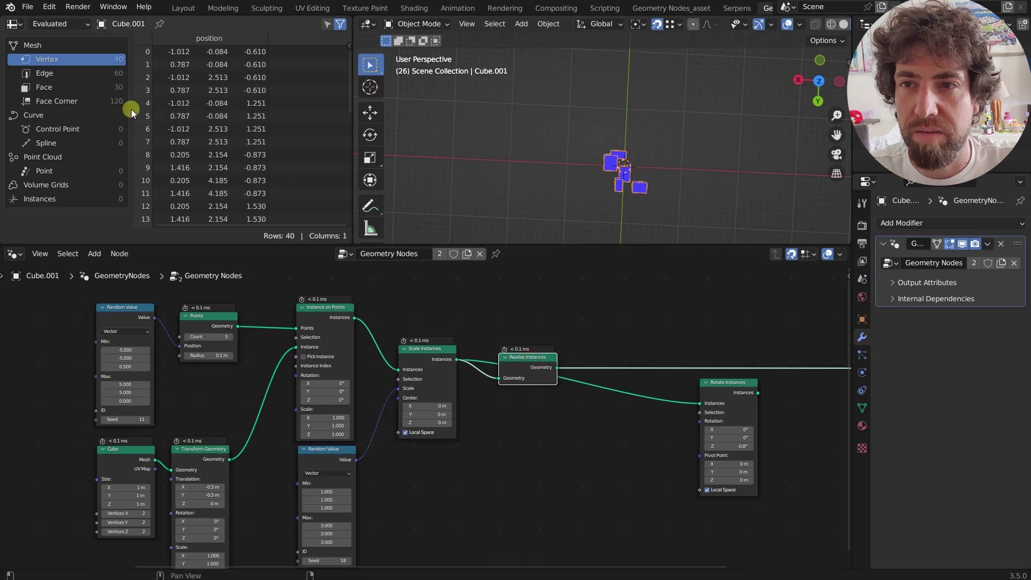
scroll(172, 134, down, 8)
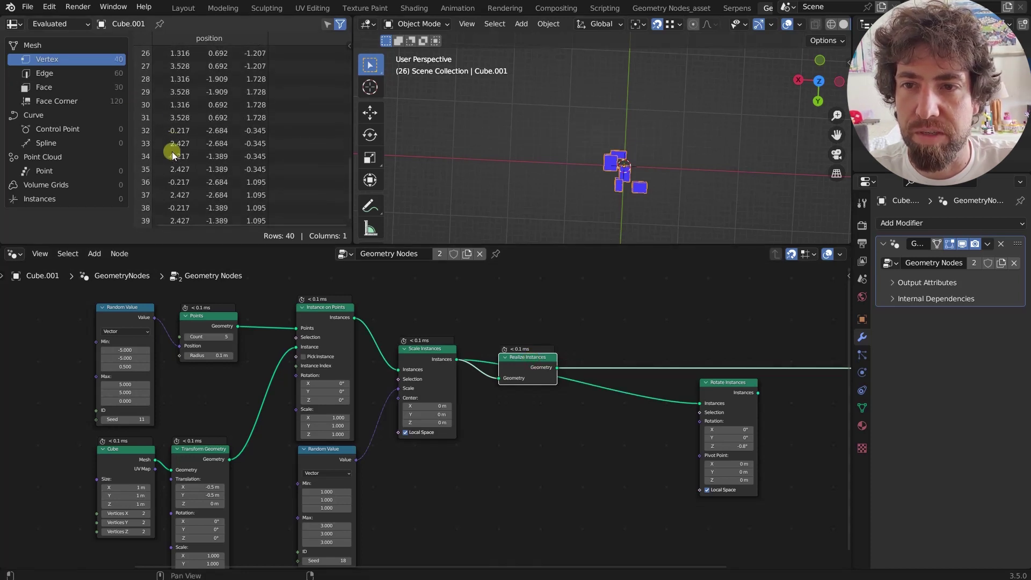
scroll(178, 155, up, 7)
scroll(646, 198, up, 4)
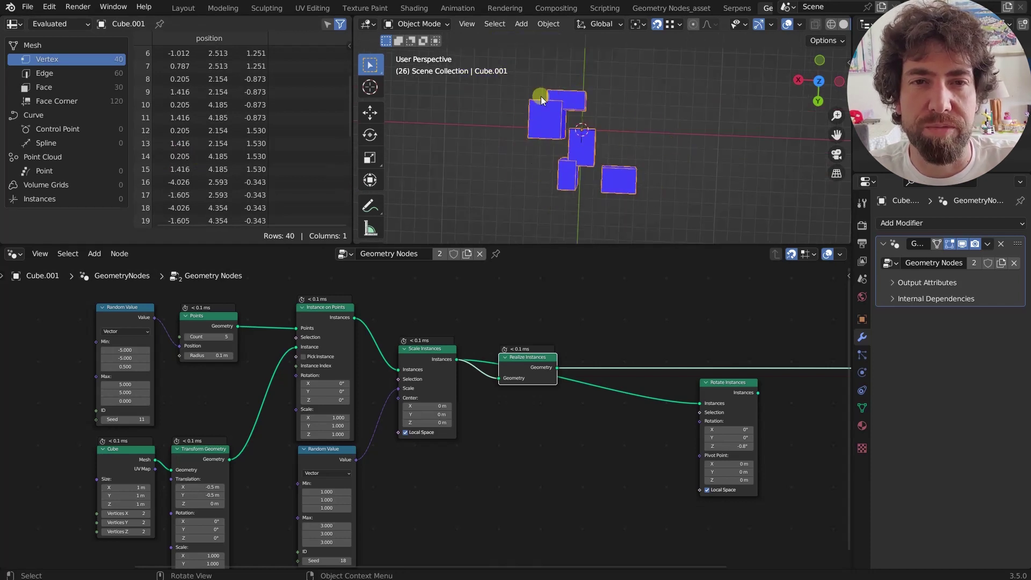
scroll(224, 123, down, 7)
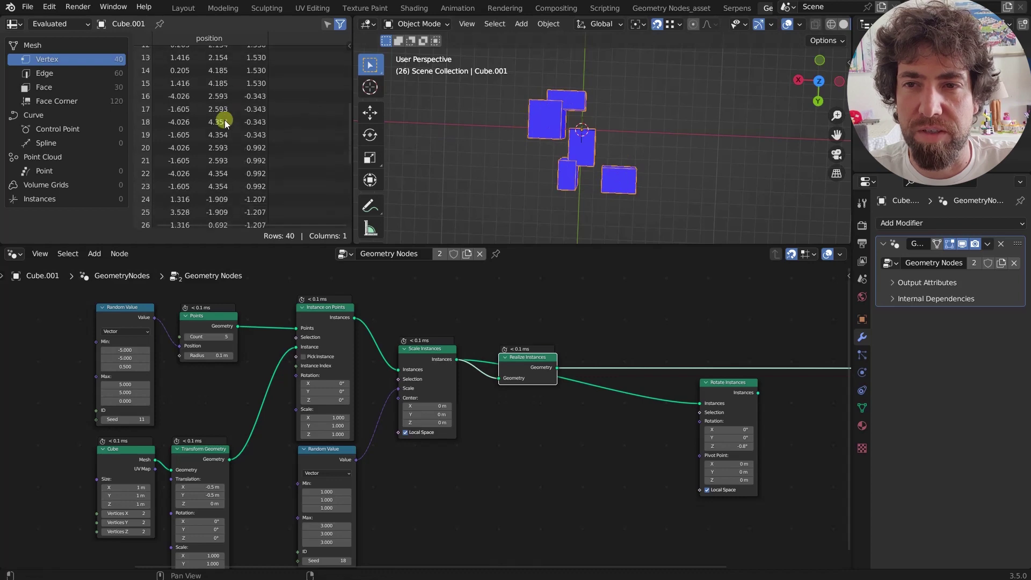
scroll(221, 128, up, 7)
middle_drag(589, 145, 575, 128)
- Search 'mesh' to add a Mesh Island node and place it above the instancing nodes
scroll(529, 385, down, 2)
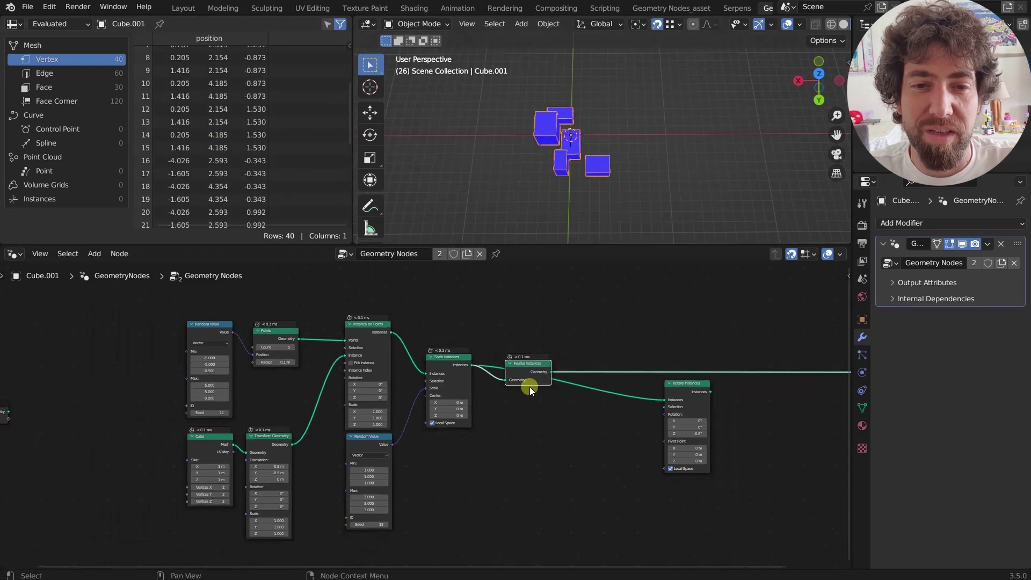
scroll(546, 347, up, 1)
key(shift+a)
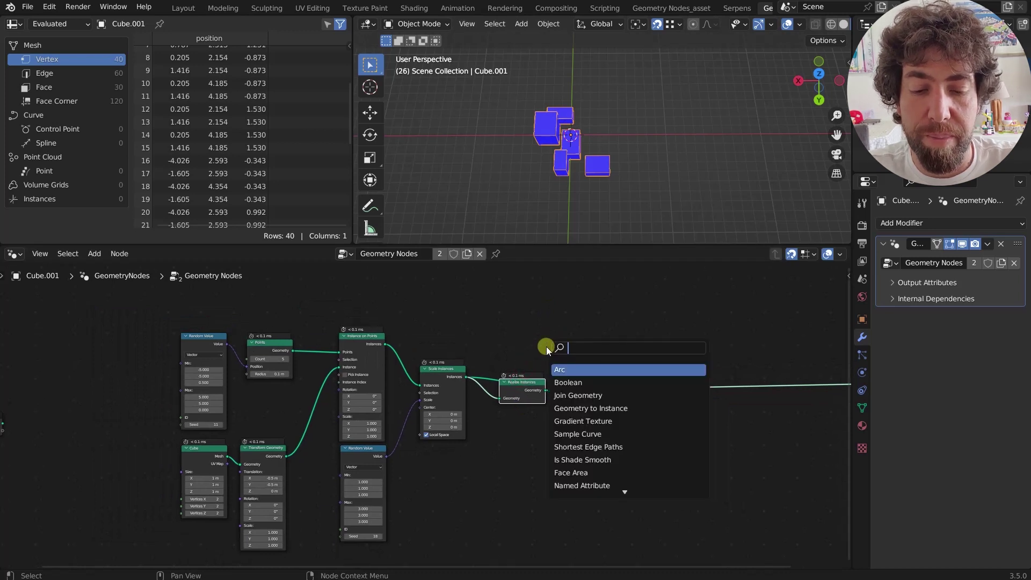
text(mesh)
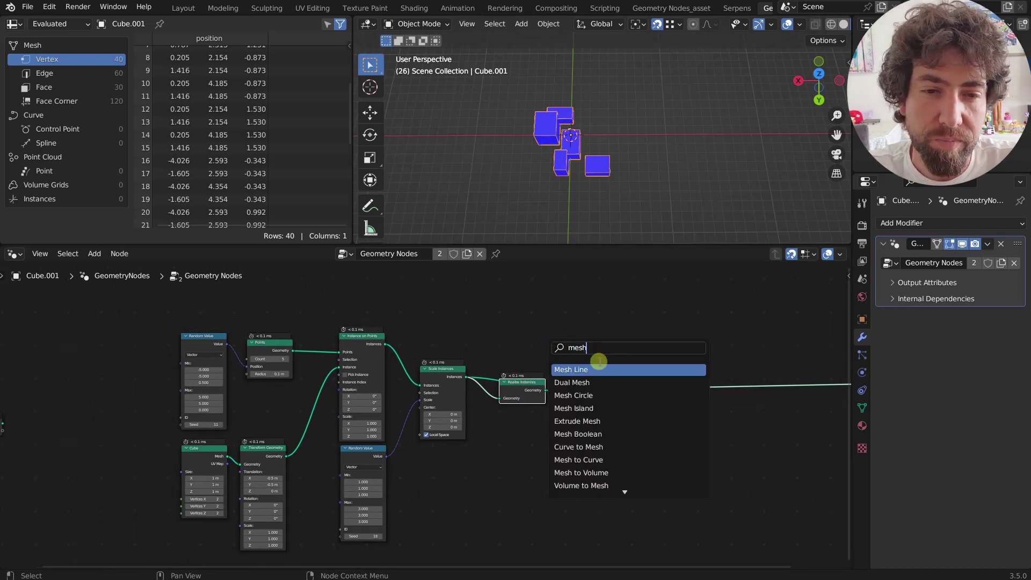
click(594, 408)
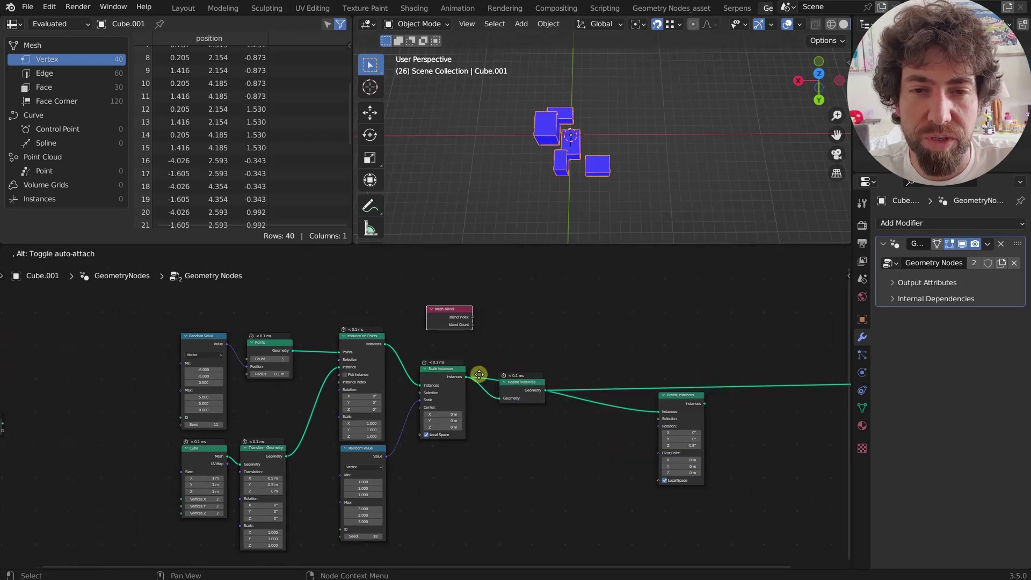
click(474, 372)
scroll(507, 356, up, 2)
middle_drag(507, 356, 530, 339)
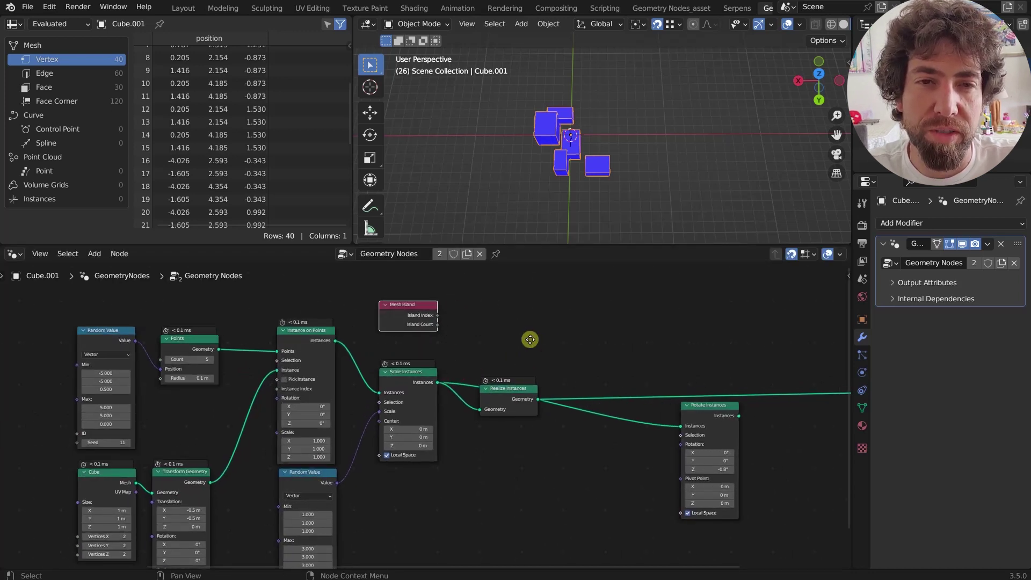
scroll(585, 169, up, 5)
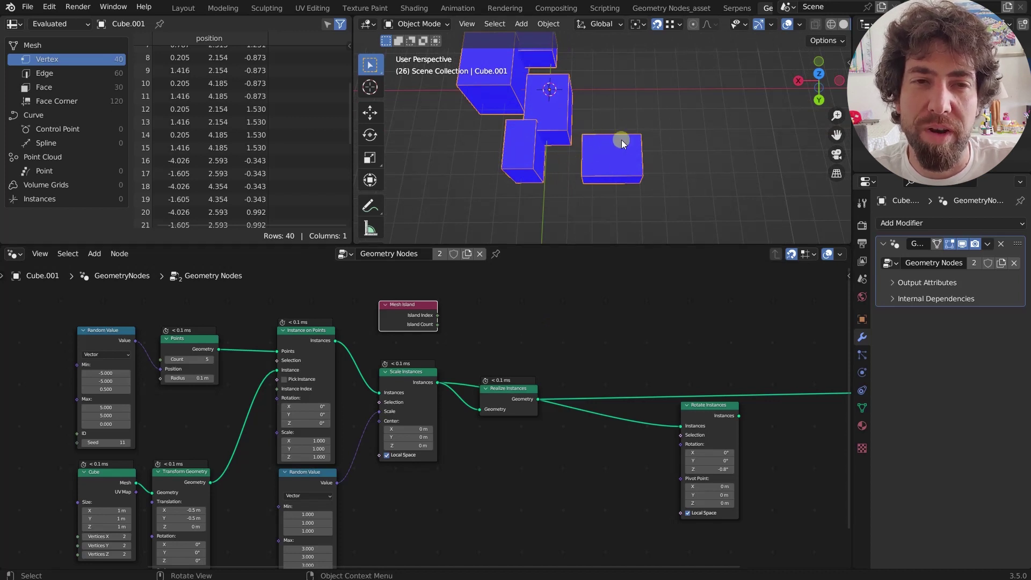
- Add a Store Named Attribute node on the output link after Realize Instances
middle_drag(593, 351, 575, 352)
drag(485, 392, 469, 371)
key(shift+a)
text(sto)
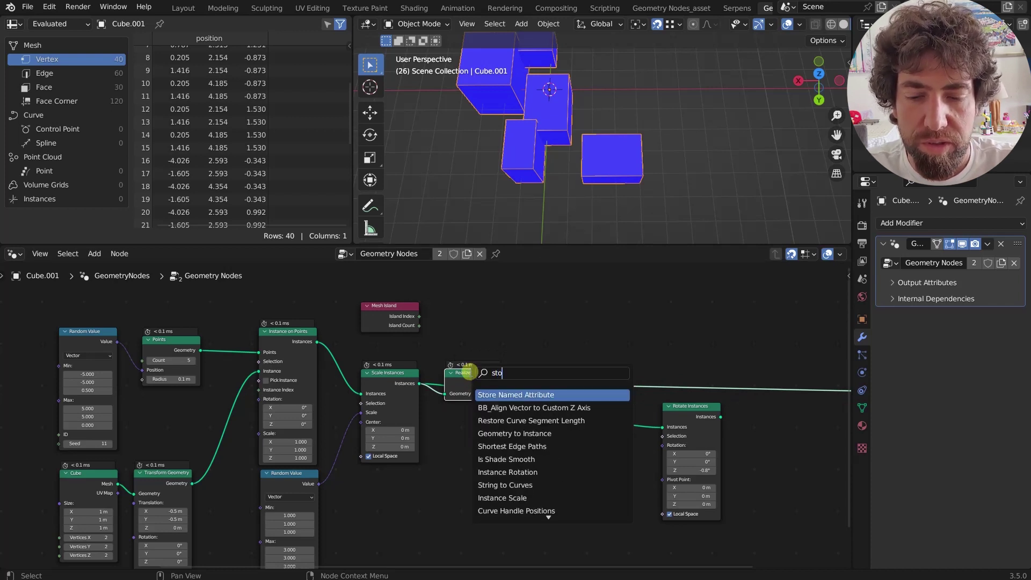
click(524, 395)
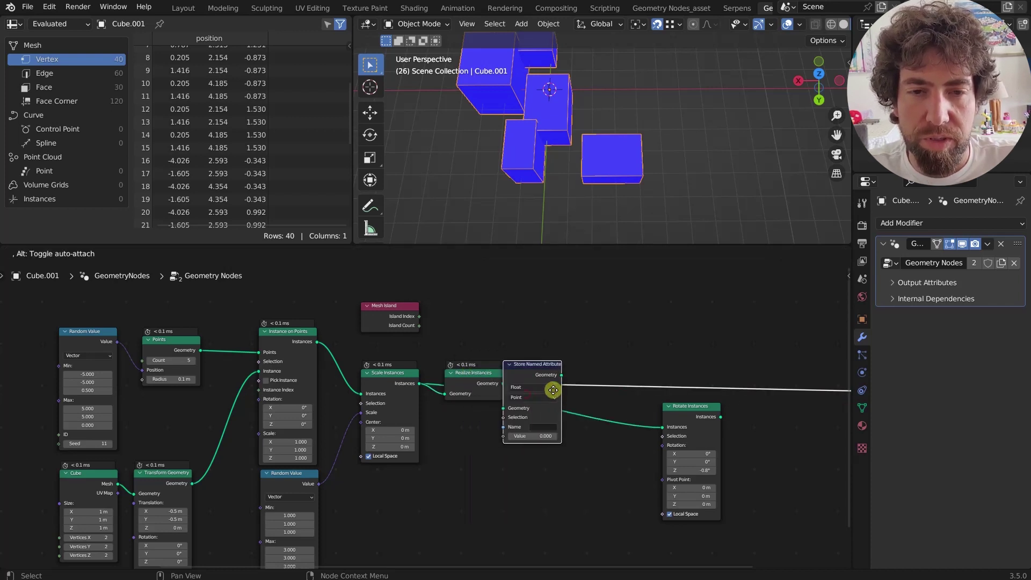
click(589, 383)
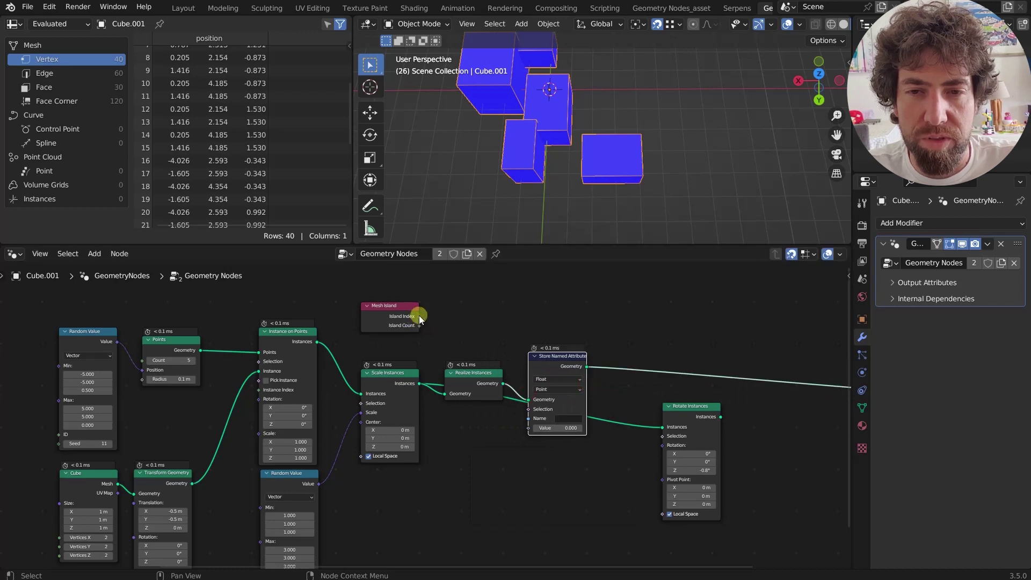
- Connect Island Index to the stored Value and name the attribute 'nkji'
drag(418, 316, 530, 426)
click(561, 419)
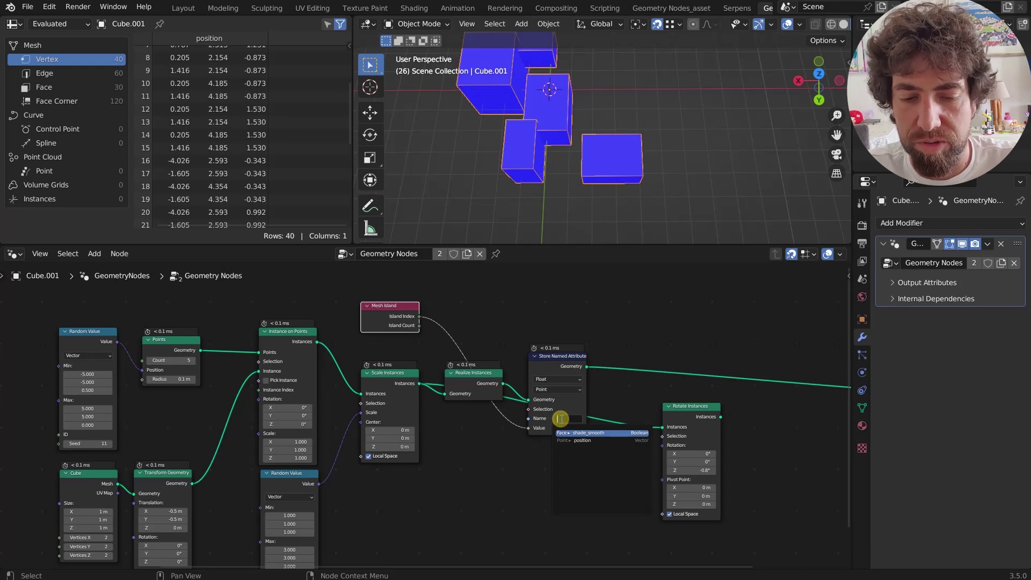
key(Return)
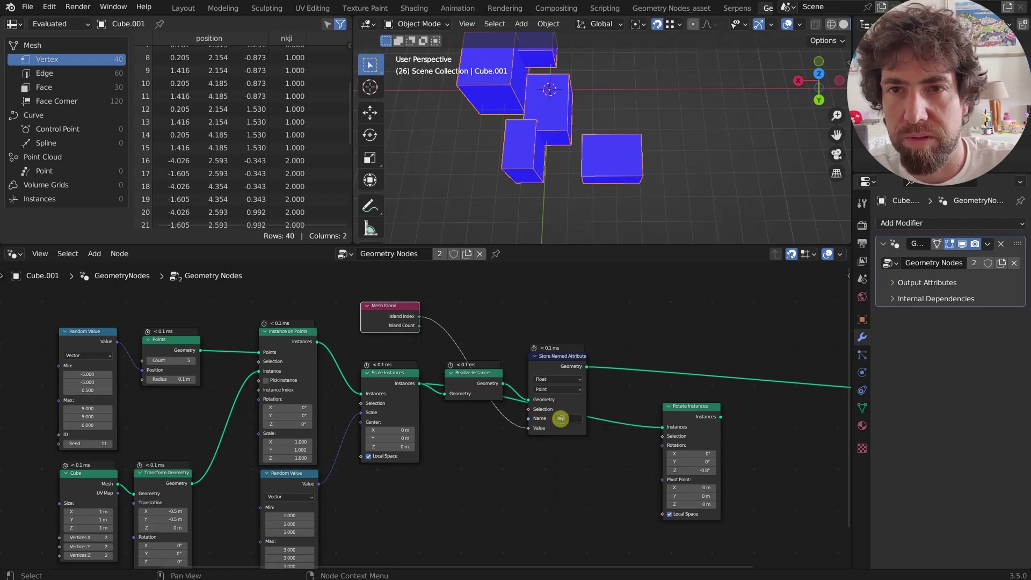
scroll(326, 159, up, 4)
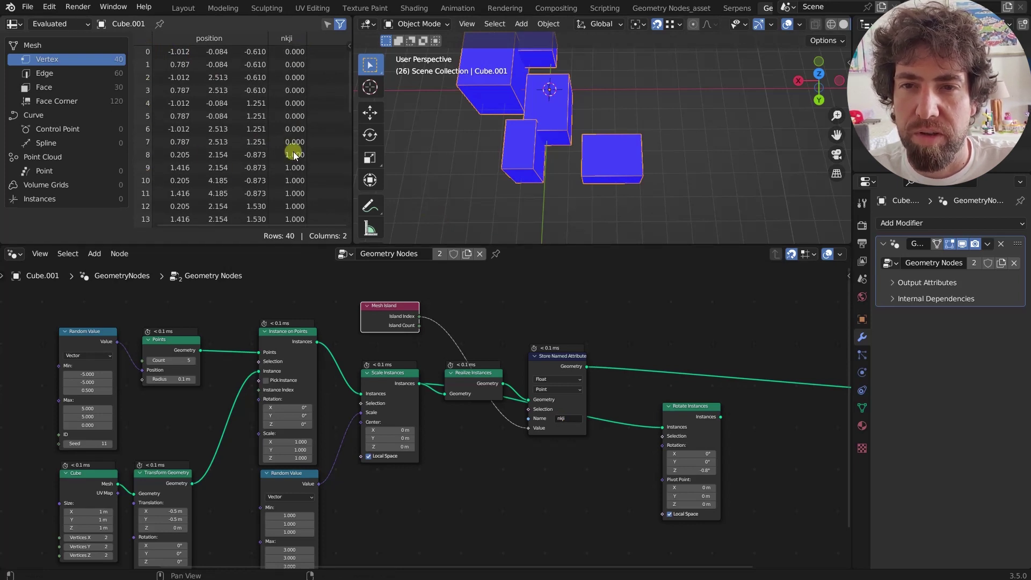
scroll(293, 154, down, 10)
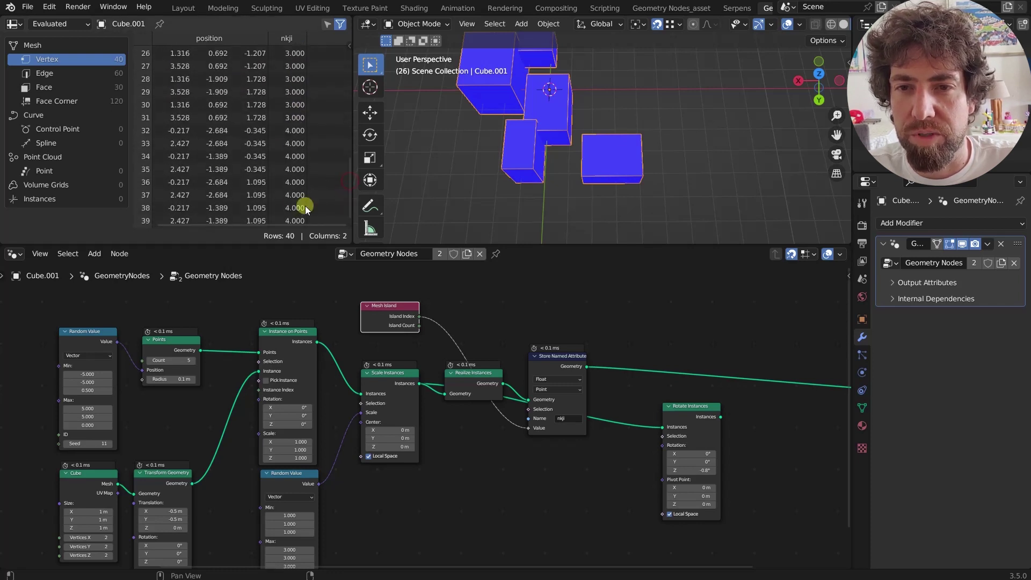
scroll(305, 205, up, 2)
scroll(305, 205, up, 8)
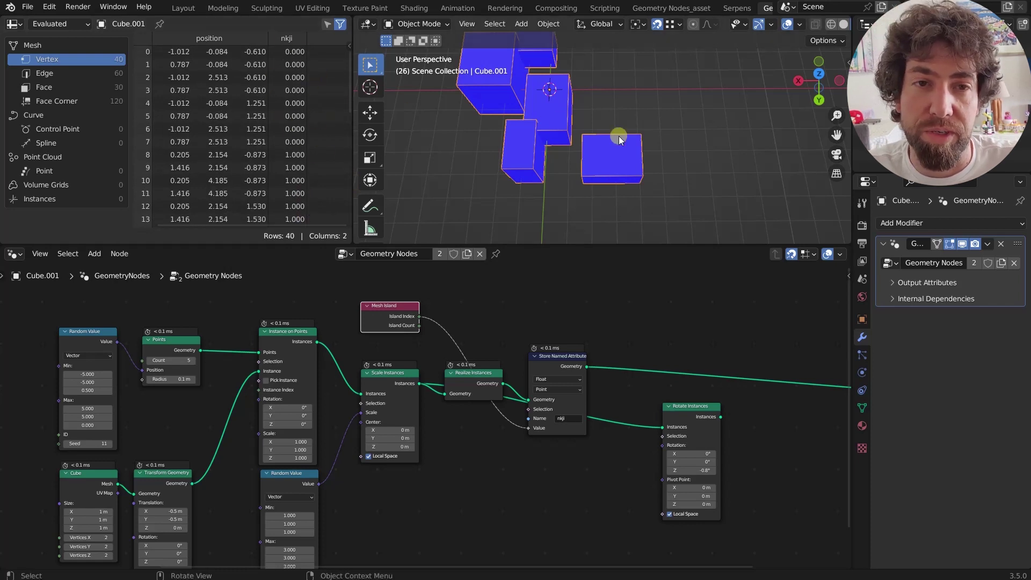
scroll(540, 334, down, 4)
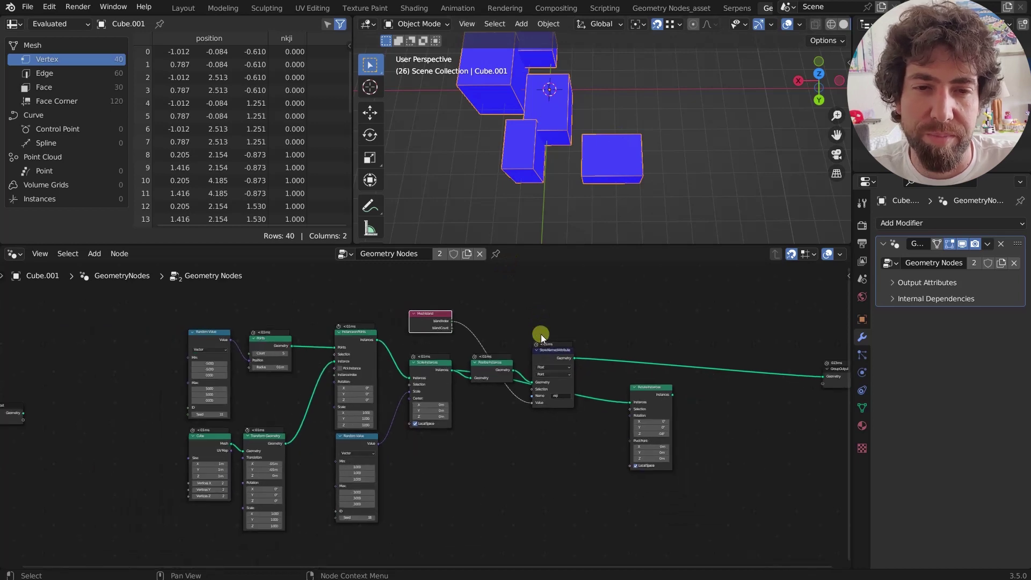
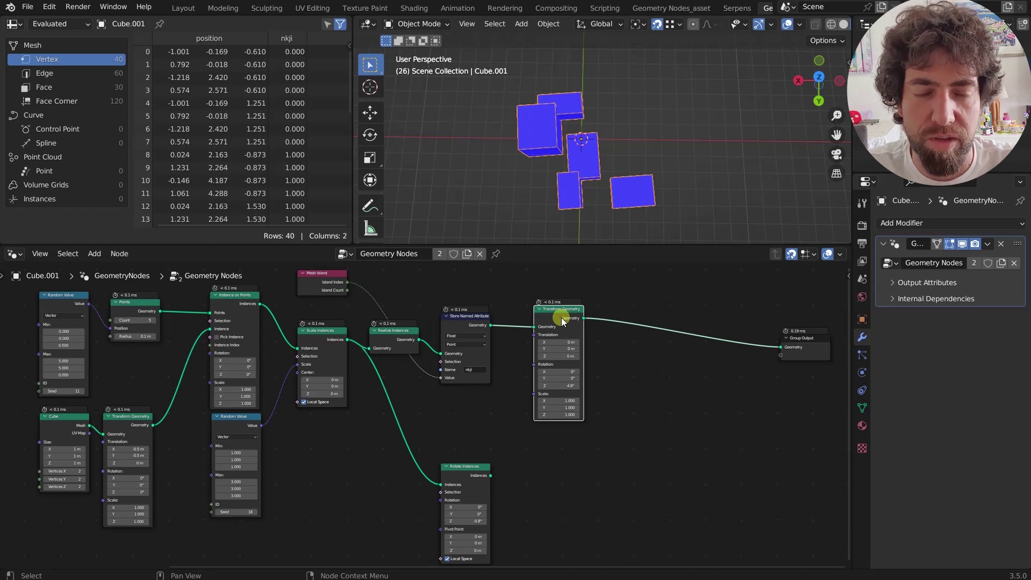
- Remove the Transform Geometry node with Ctrl+X while keeping the geometry link intact
key(ctrl)
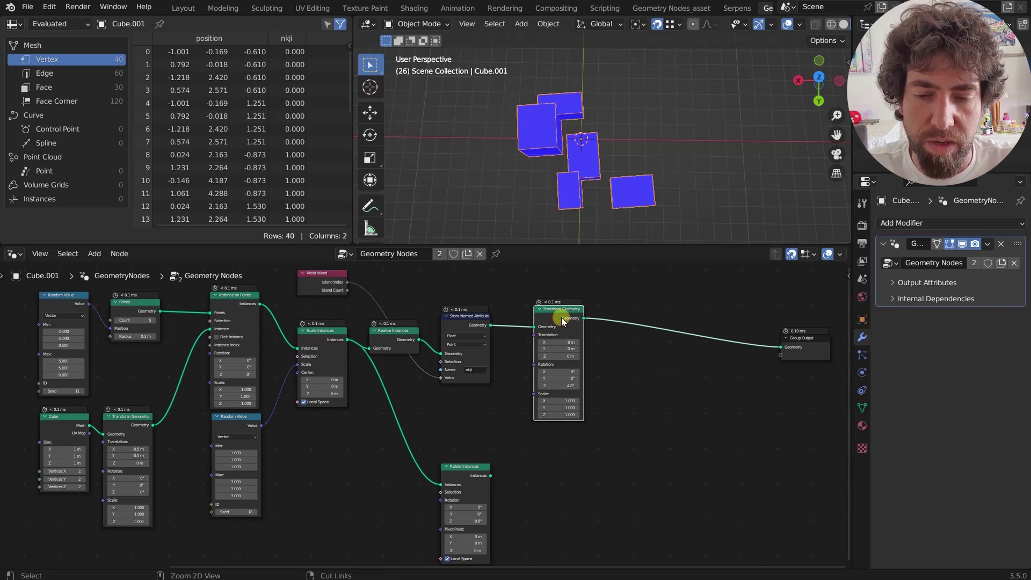
key(ctrl+x)
- Insert a Set Position node into the geometry link before Group Output
key(shift+a)
text(set)
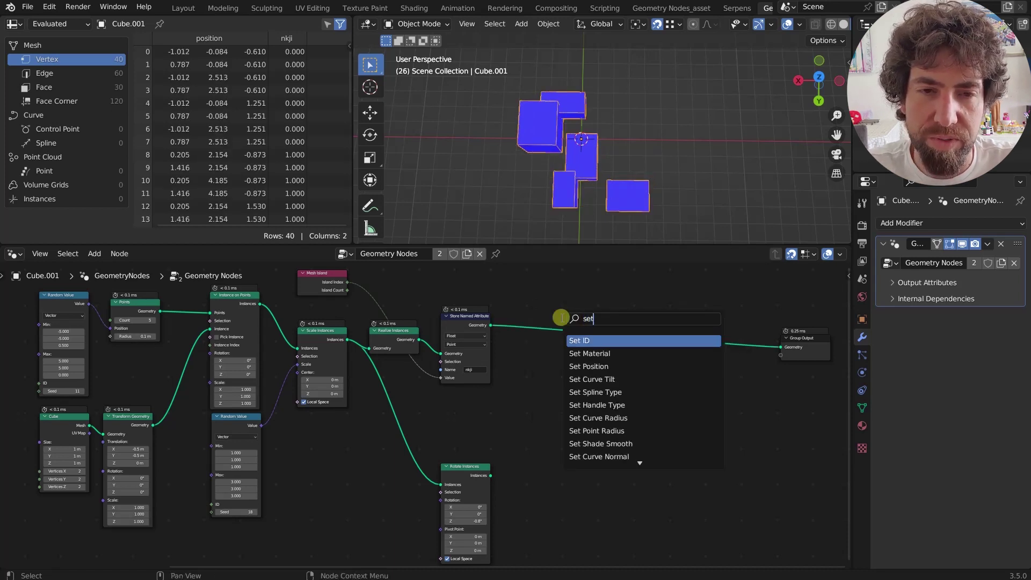
click(626, 366)
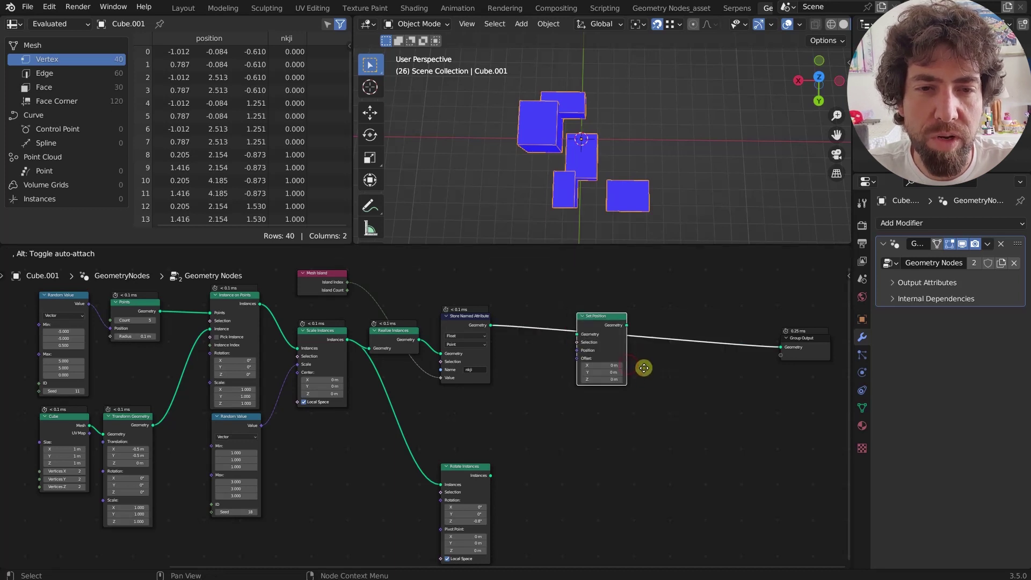
click(644, 368)
- Add a Position node feeding a new Vector Rotate node below the main chain
key(shift+a)
text(pos)
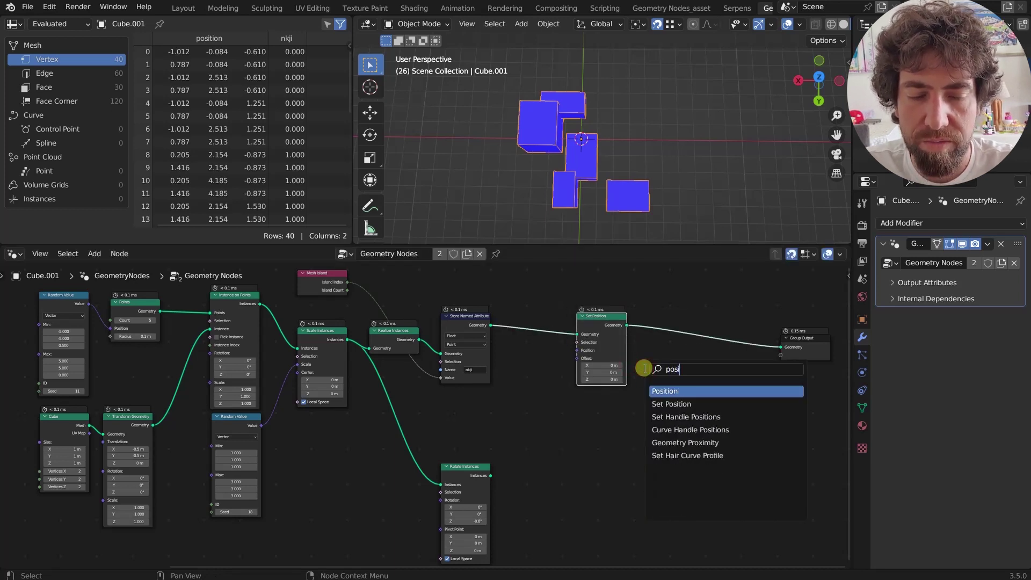
key(Return)
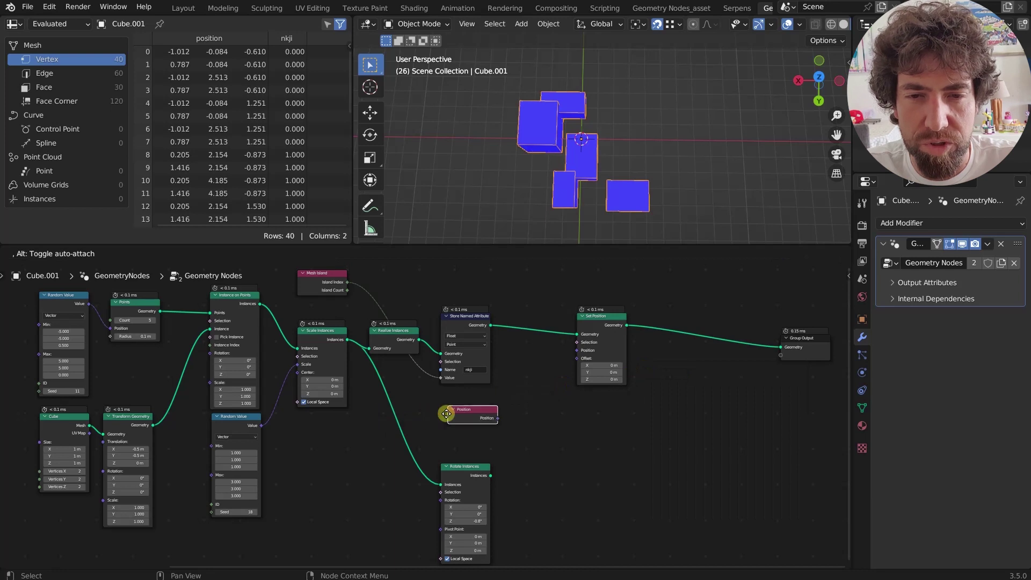
click(443, 407)
drag(498, 411, 554, 383)
text(rota)
key(Return)
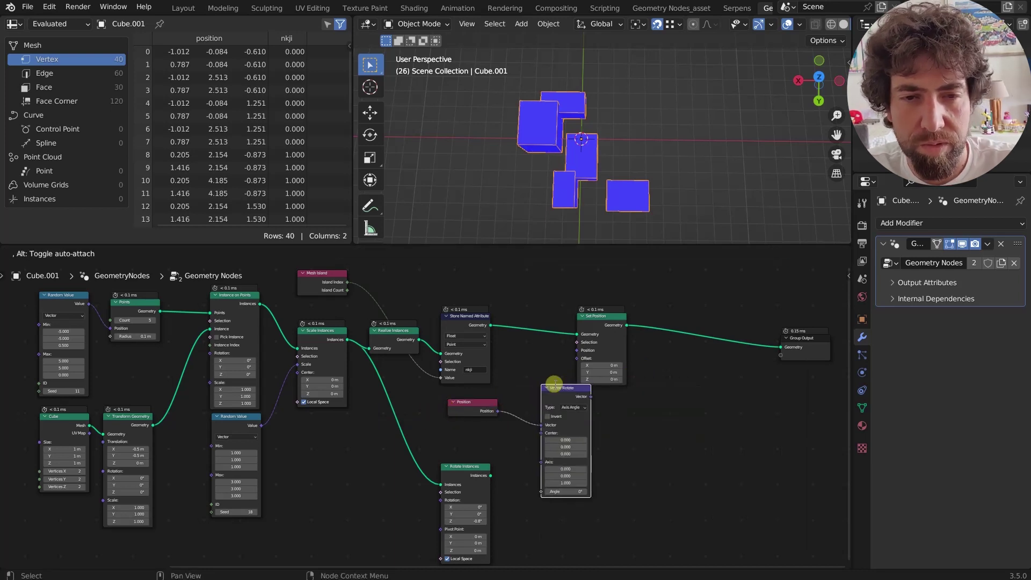
click(539, 378)
- Link the rotated vector into Set Position's Position and set the angle to −2.9°
scroll(539, 378, up, 1)
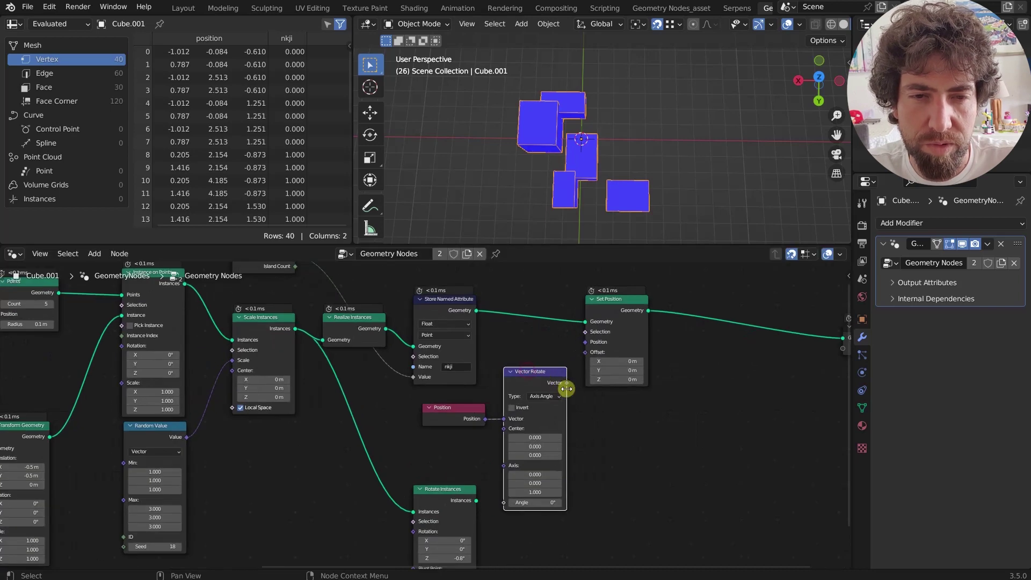
drag(567, 382, 585, 342)
scroll(567, 515, up, 2)
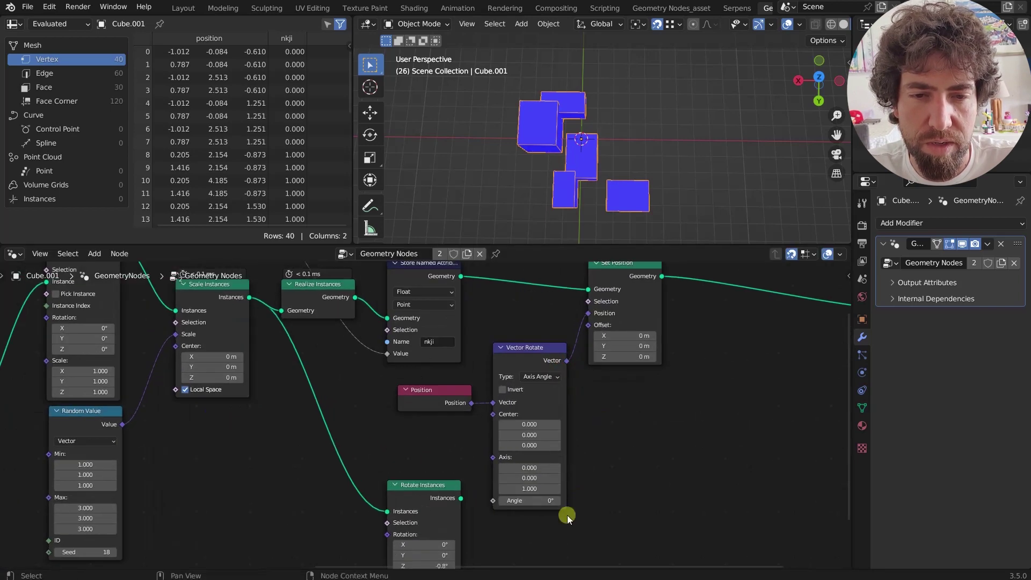
drag(540, 496, 523, 352)
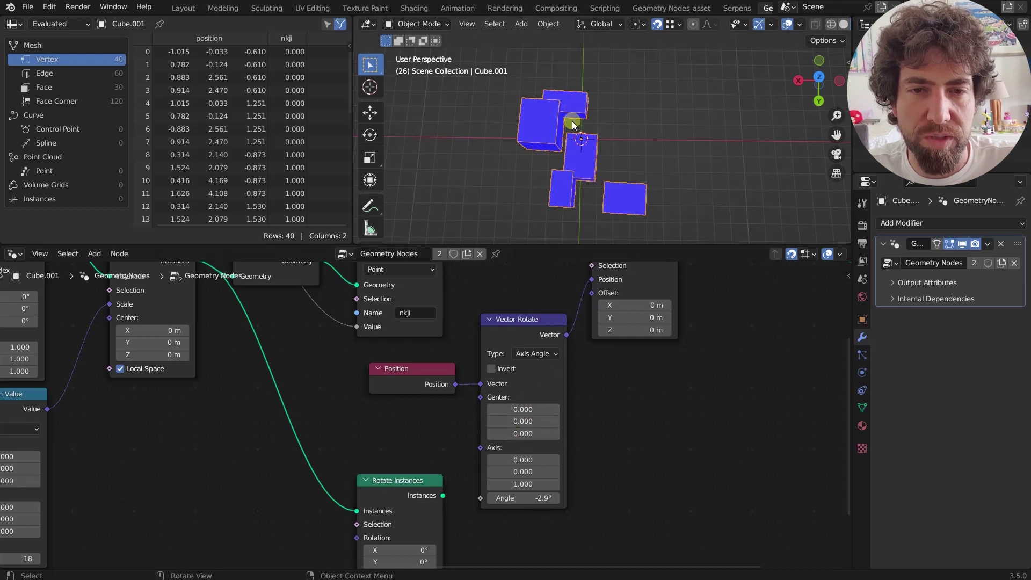
- Move Group Output up-right so its link from Set Position runs straight
scroll(558, 186, up, 5)
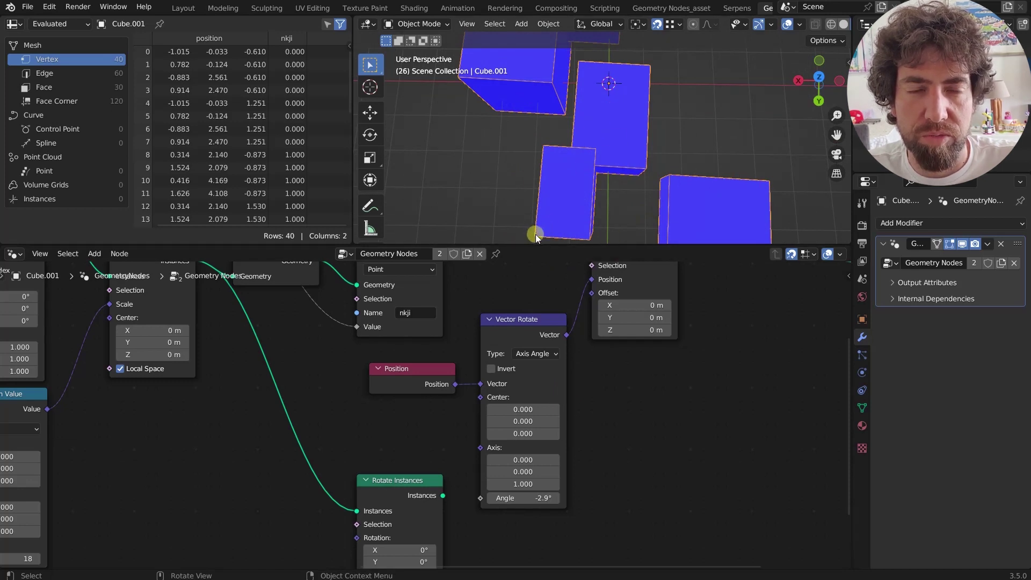
scroll(558, 193, down, 3)
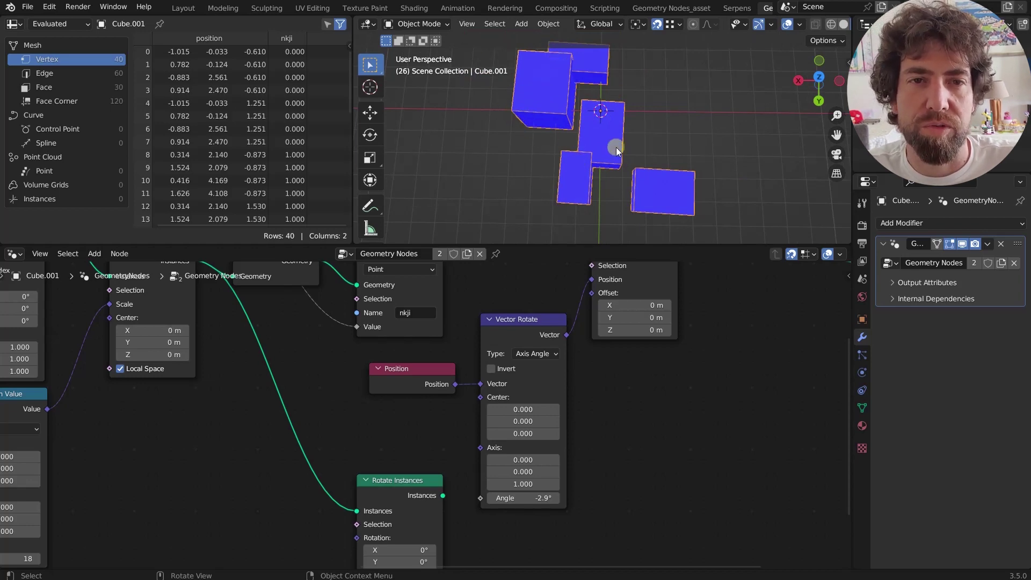
scroll(616, 147, down, 4)
scroll(547, 299, down, 3)
middle_drag(535, 316, 615, 416)
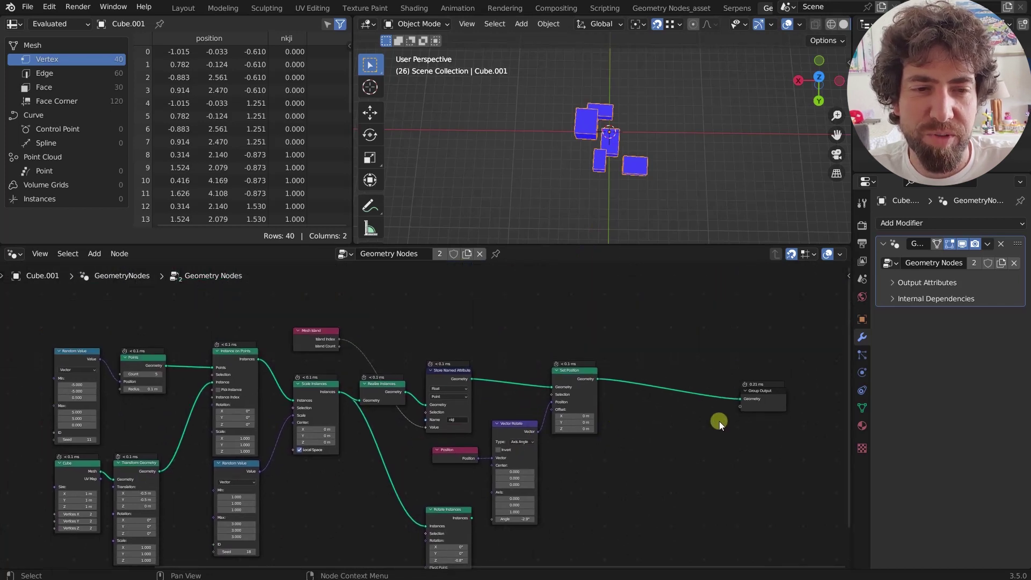
drag(762, 395, 784, 375)
middle_drag(680, 419, 673, 468)
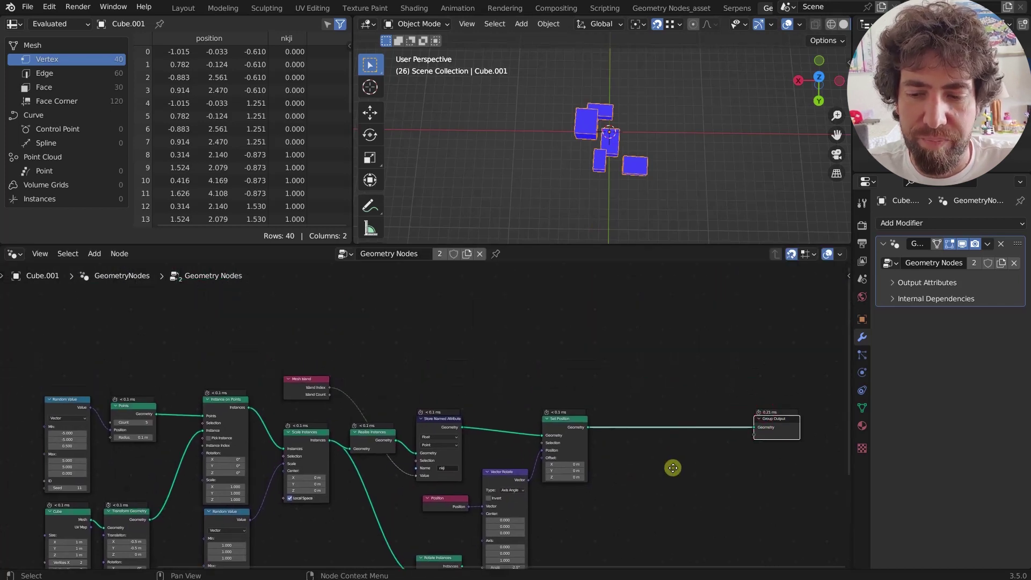
- Add a BB_Lowest/Highest Field Value group node above the tree and widen it
key(shift+a)
text(s)
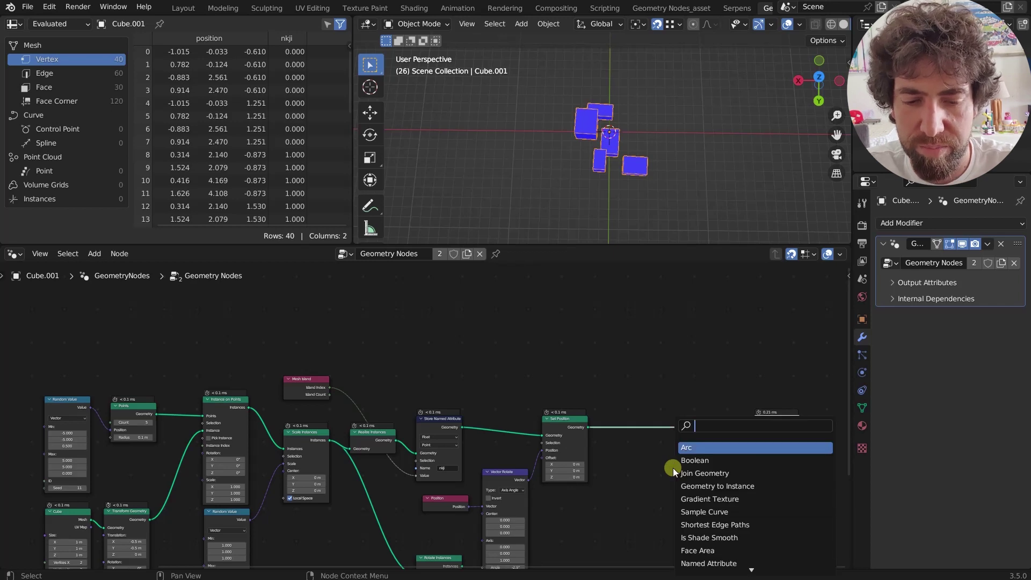
text(lowe)
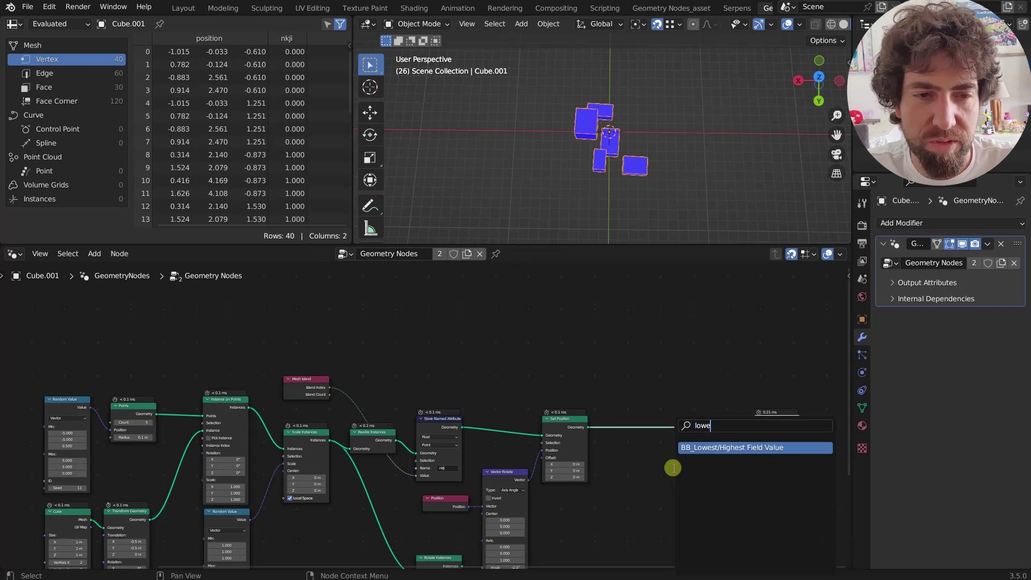
click(714, 447)
click(541, 304)
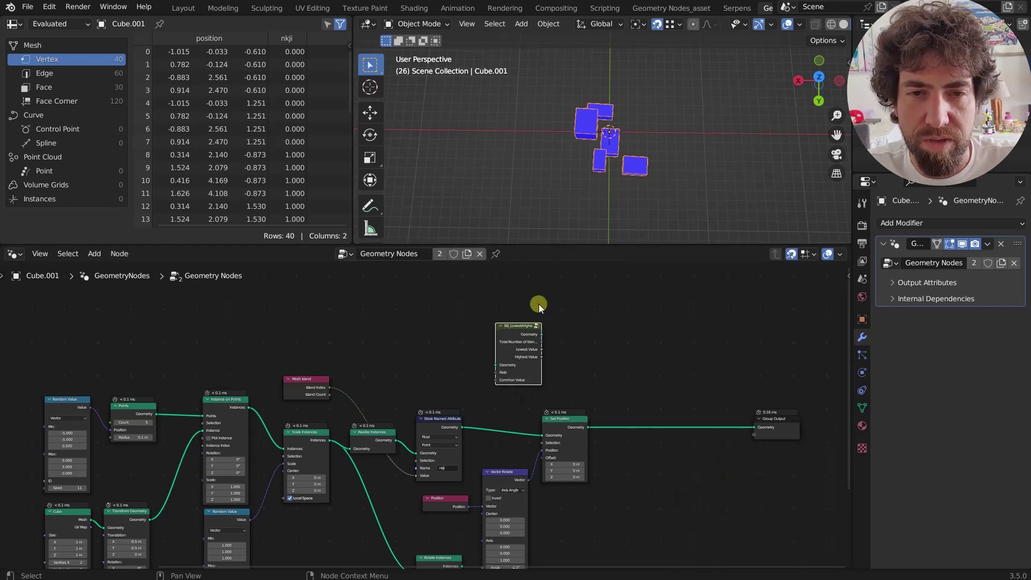
scroll(541, 346, up, 3)
mouse_move(541, 347)
mouse_down()
mouse_move(696, 359)
mouse_move(541, 359)
mouse_up()
- Move Set Position, Vector Rotate and Position further right
scroll(541, 357, down, 3)
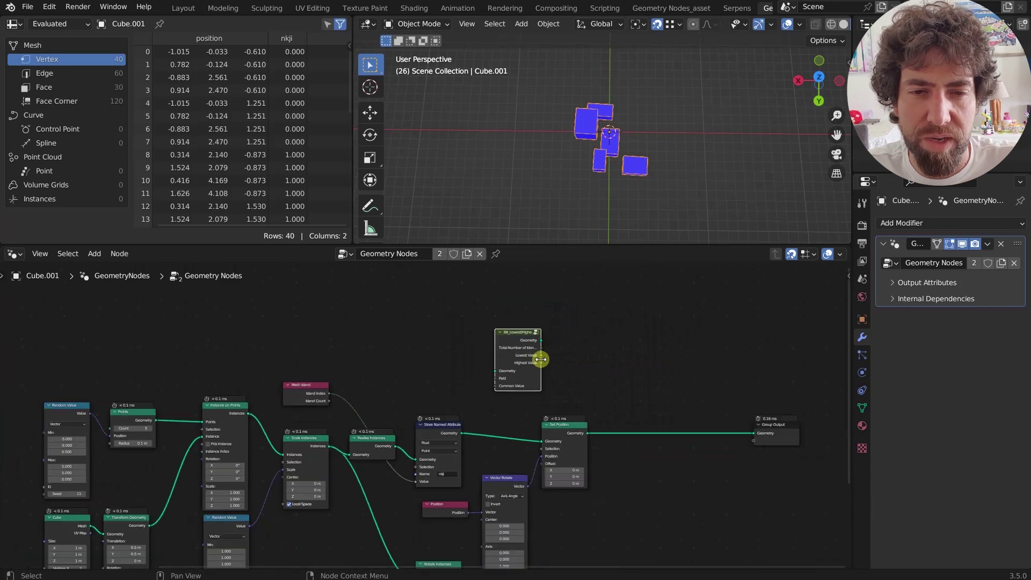
shift+scroll(559, 351, down, 3)
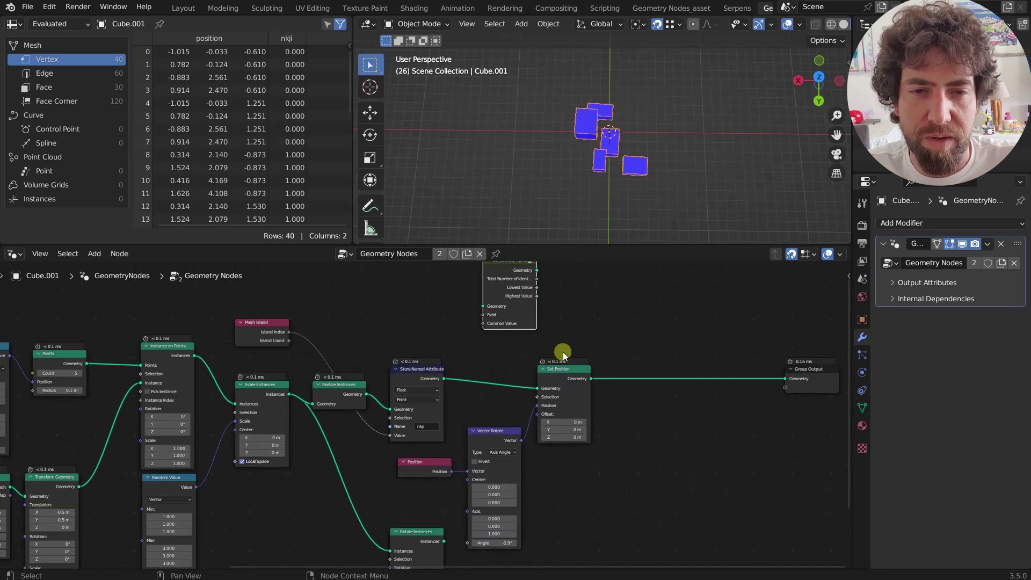
drag(562, 352, 421, 460)
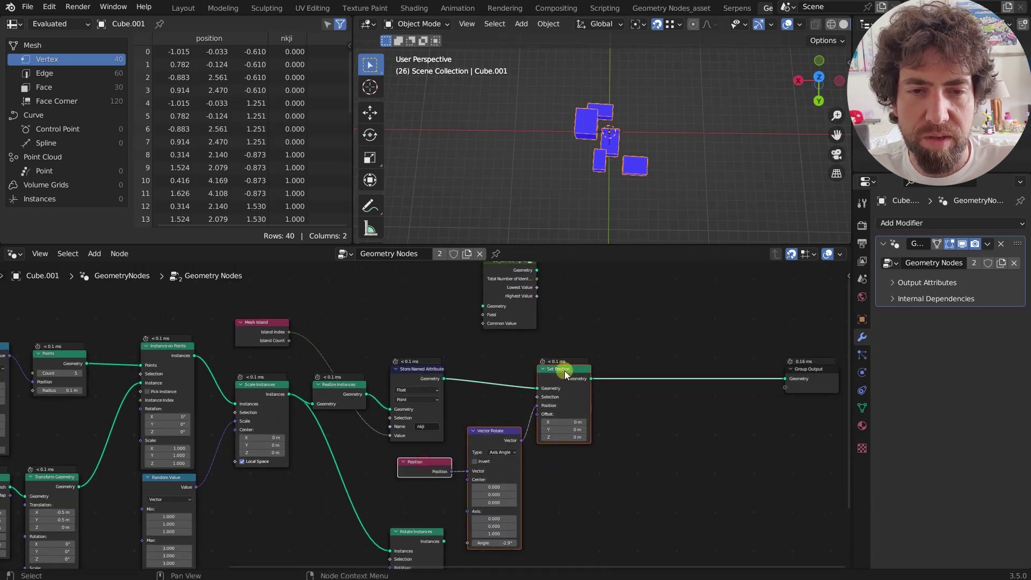
drag(565, 374, 733, 366)
scroll(629, 380, down, 3)
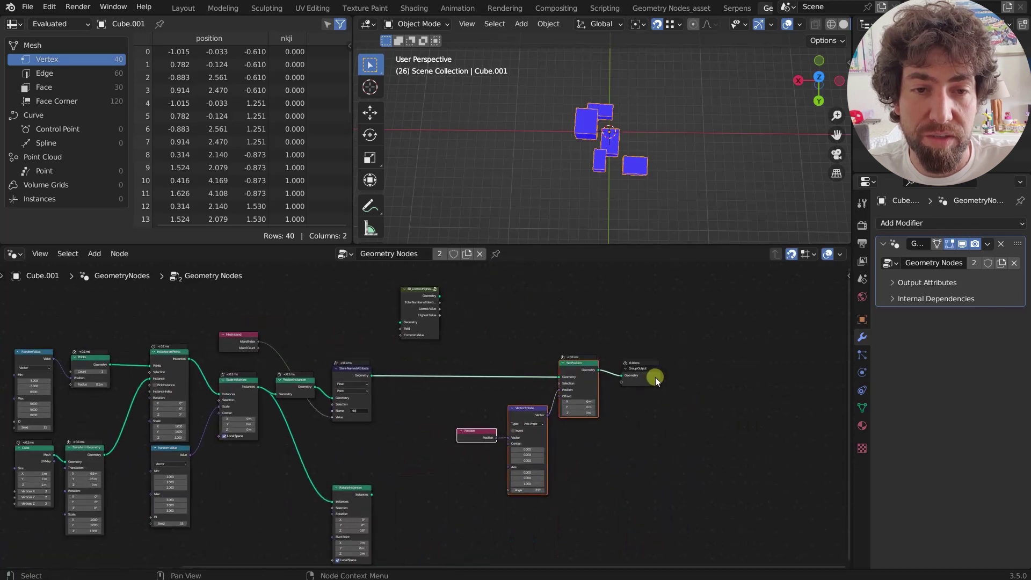
- Inspect the internal network of the BB_Lowest/Highest group, then return to the parent tree
click(656, 373)
key(Home)
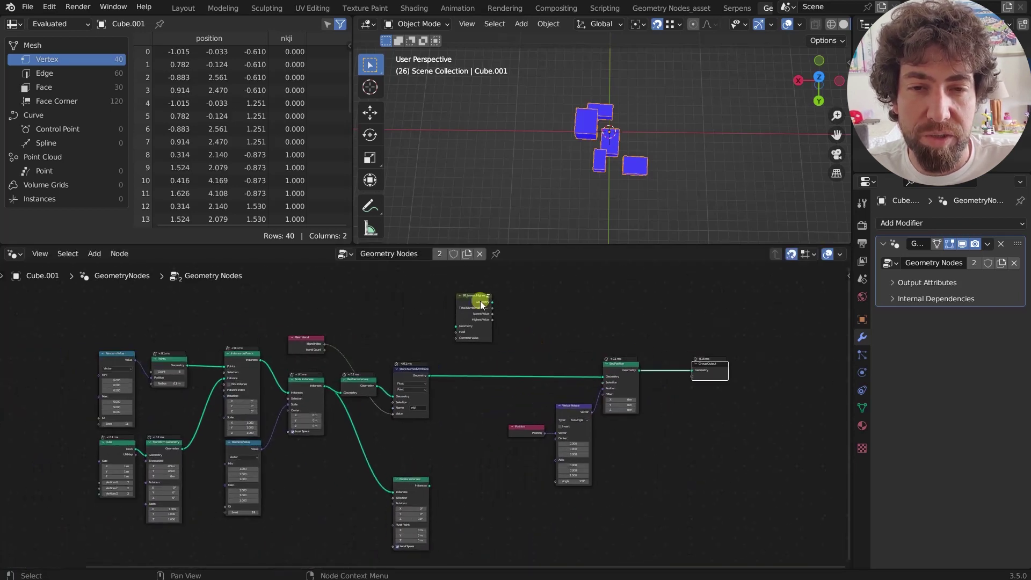
click(472, 302)
key(Tab)
scroll(501, 347, down, 8)
middle_drag(501, 346, 518, 438)
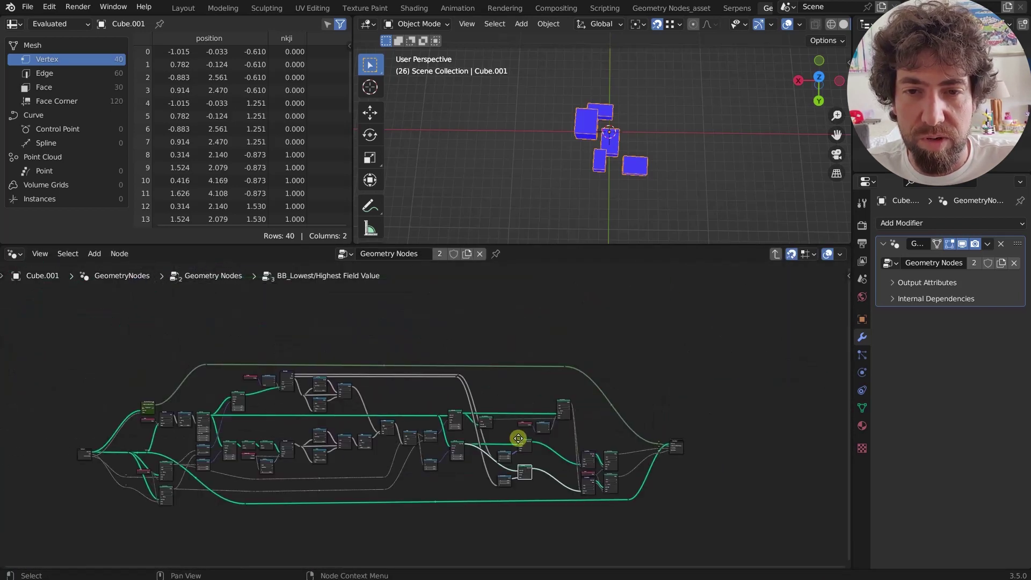
key(Tab)
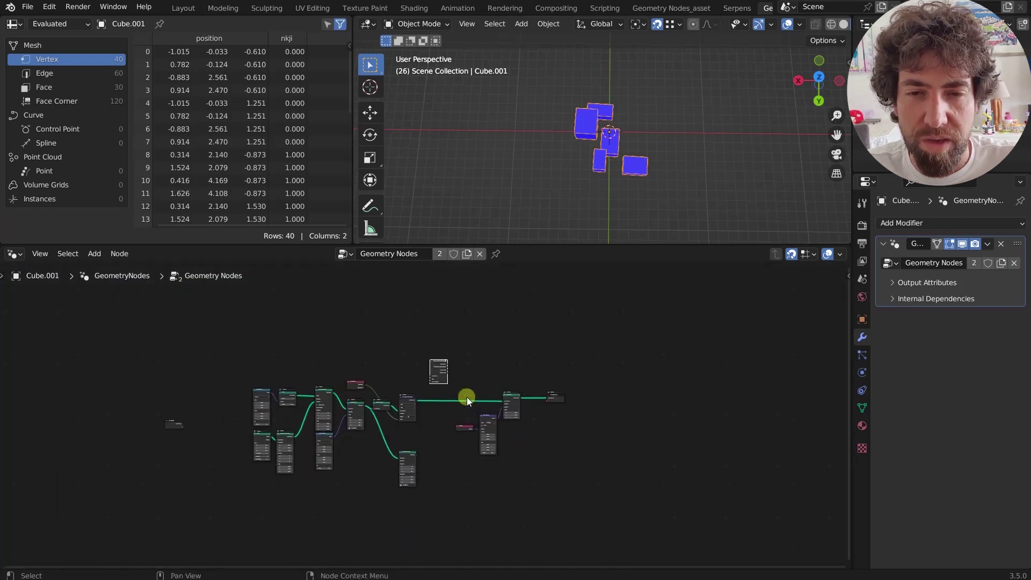
- Shift the Set Position chain right and place the group node above Store Named Attribute
scroll(466, 397, up, 3)
scroll(514, 403, up, 2)
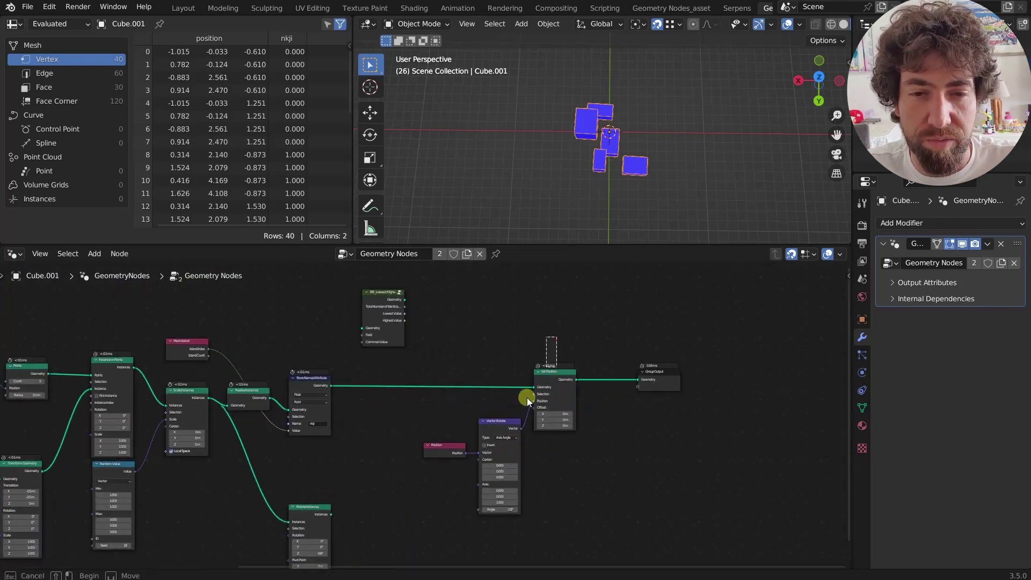
drag(527, 397, 482, 452)
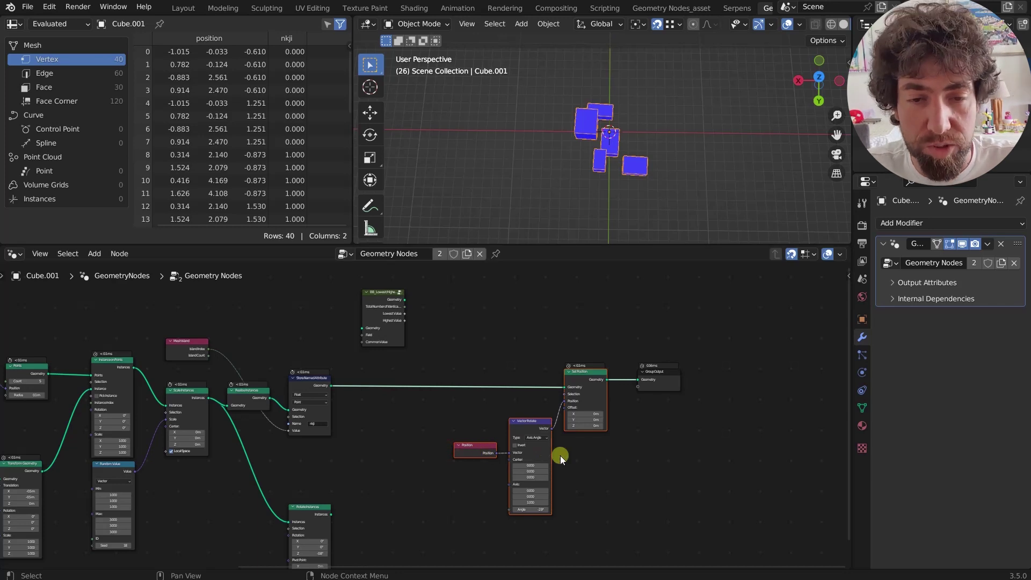
middle_drag(578, 466, 614, 492)
drag(412, 320, 337, 344)
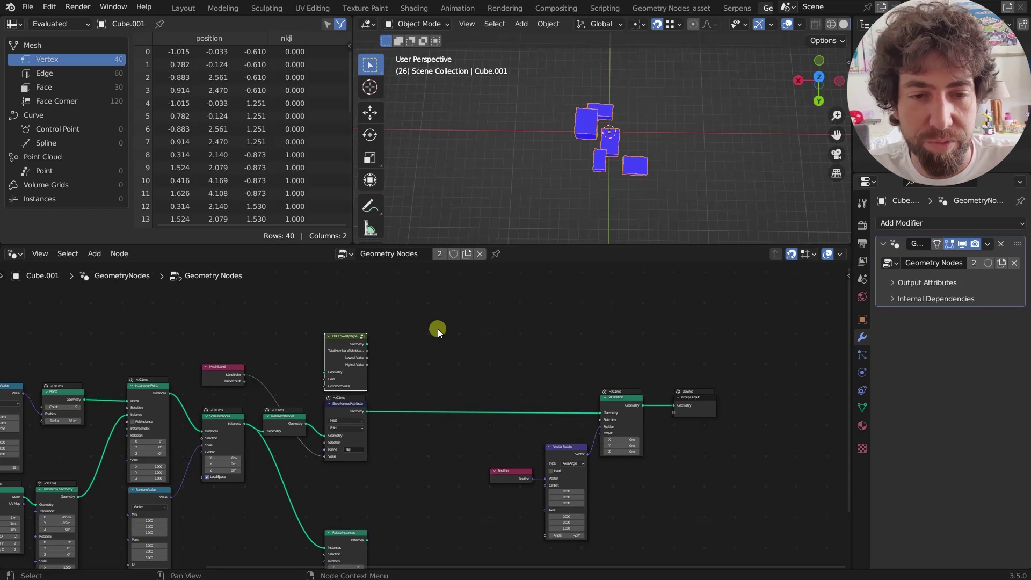
middle_drag(575, 385, 569, 376)
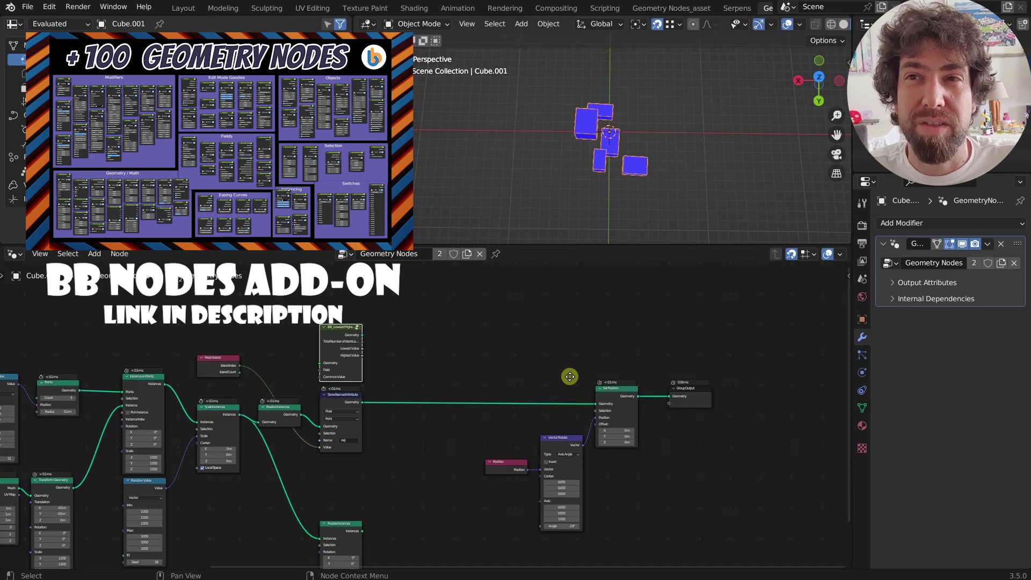
- Connect the Store Named Attribute geometry to the BB_Lowest/Highest node's Geometry input
drag(357, 334, 460, 334)
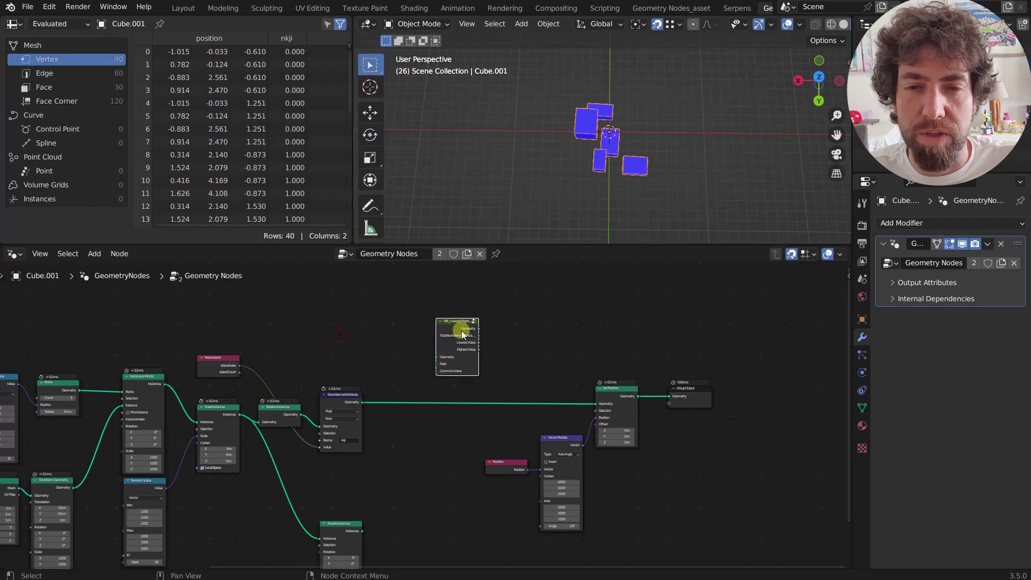
scroll(465, 331, up, 3)
scroll(465, 330, down, 3)
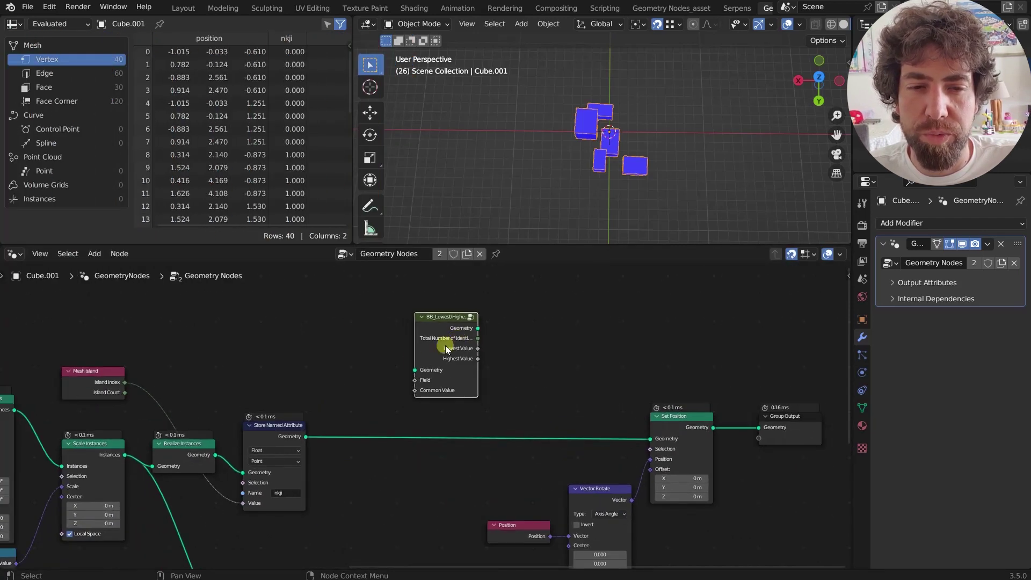
scroll(391, 363, down, 1)
drag(325, 421, 409, 369)
scroll(356, 363, up, 1)
- Add Position and Separate XYZ nodes, linking X to the group node's Field input
key(shift+a)
key(s)
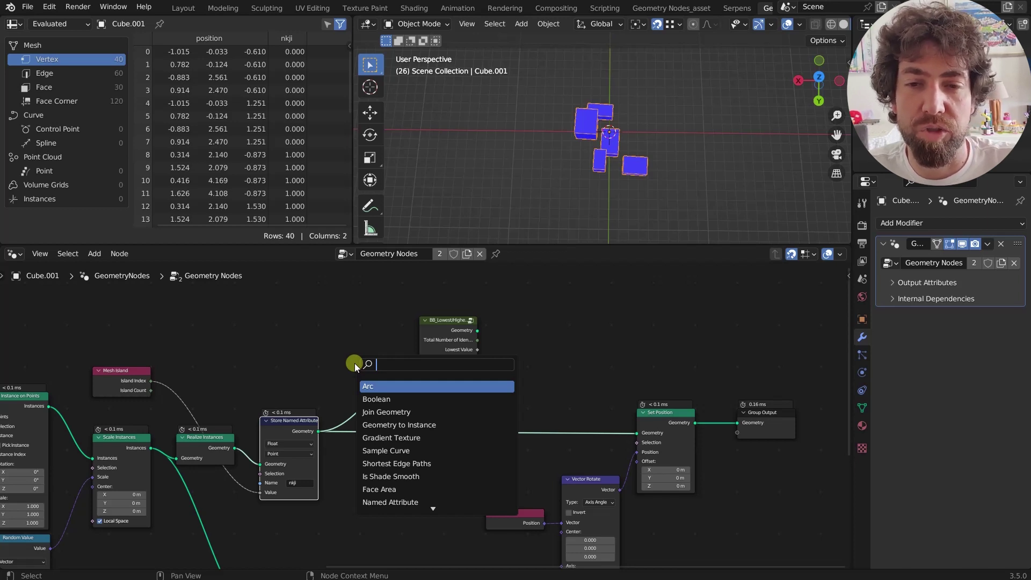
text(posi)
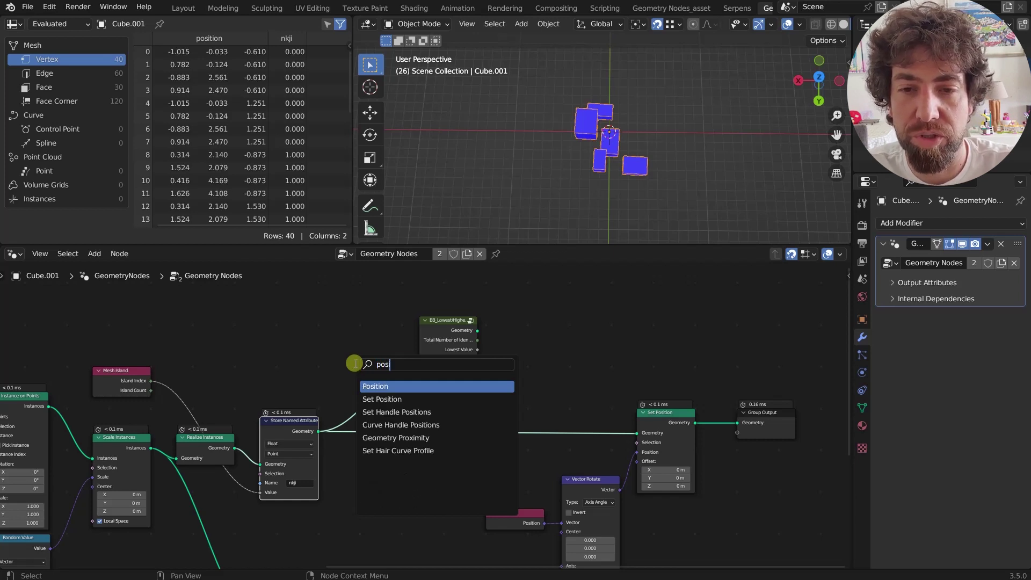
key(Return)
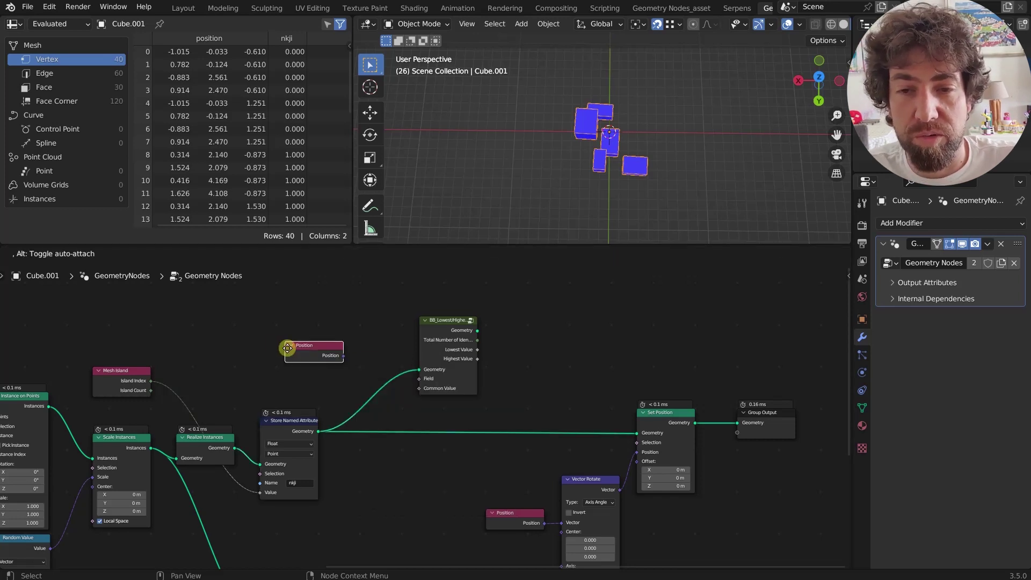
click(263, 346)
drag(318, 355, 346, 354)
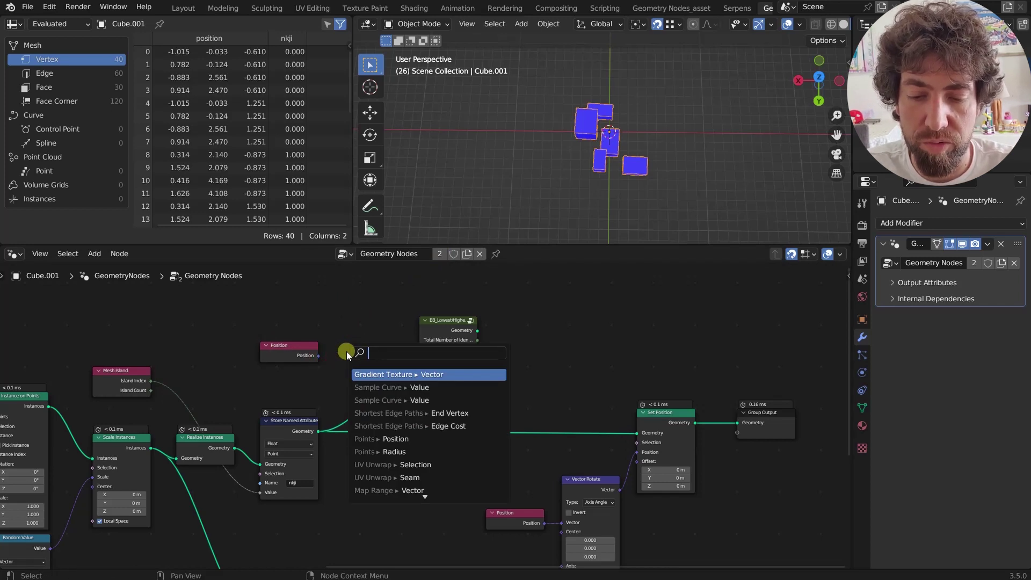
text(xyz)
key(Return)
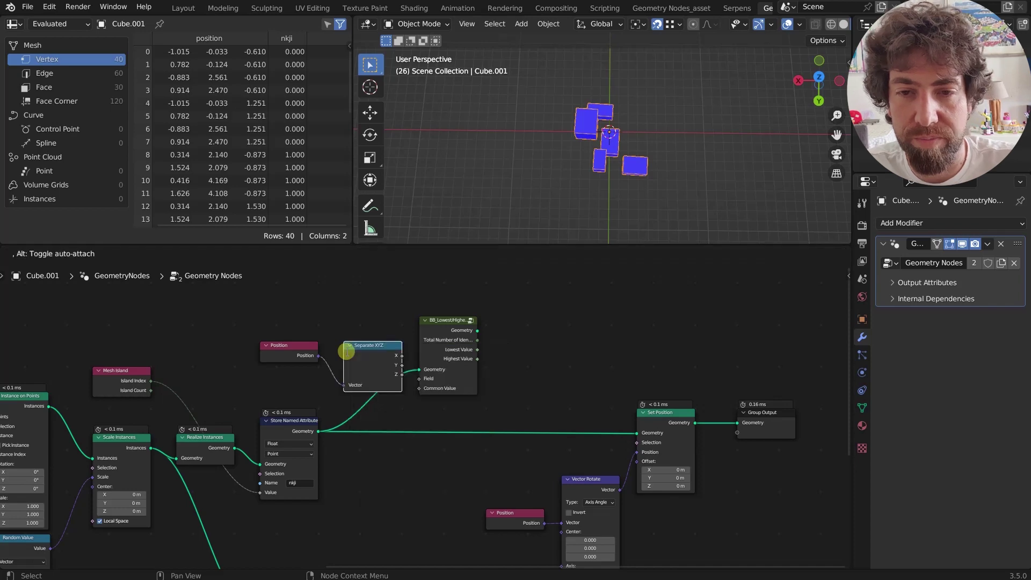
click(328, 333)
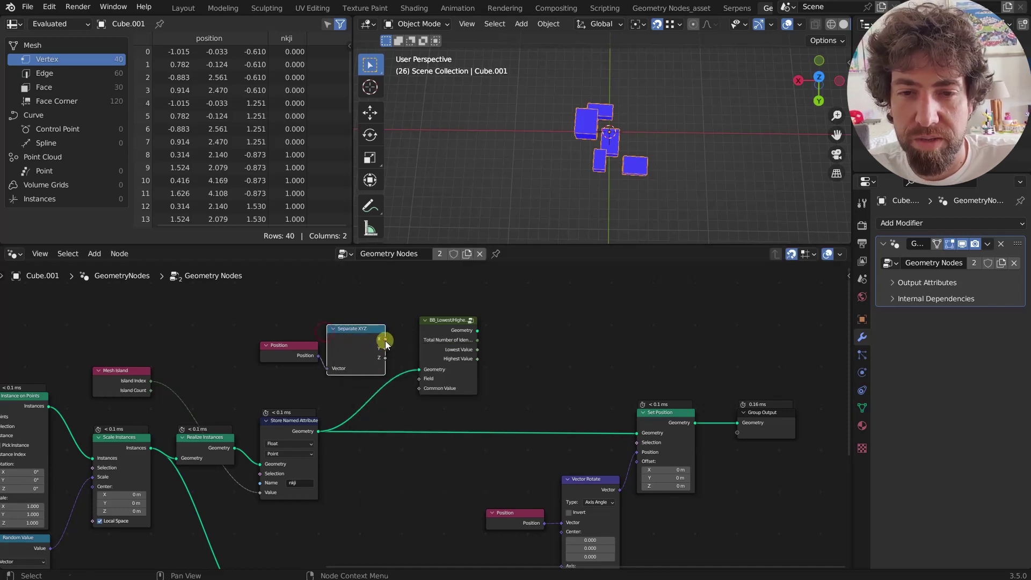
drag(385, 341, 419, 379)
- Duplicate the group node with its inputs and feed Y into the copy's Field
scroll(530, 361, down, 2)
drag(466, 338, 478, 339)
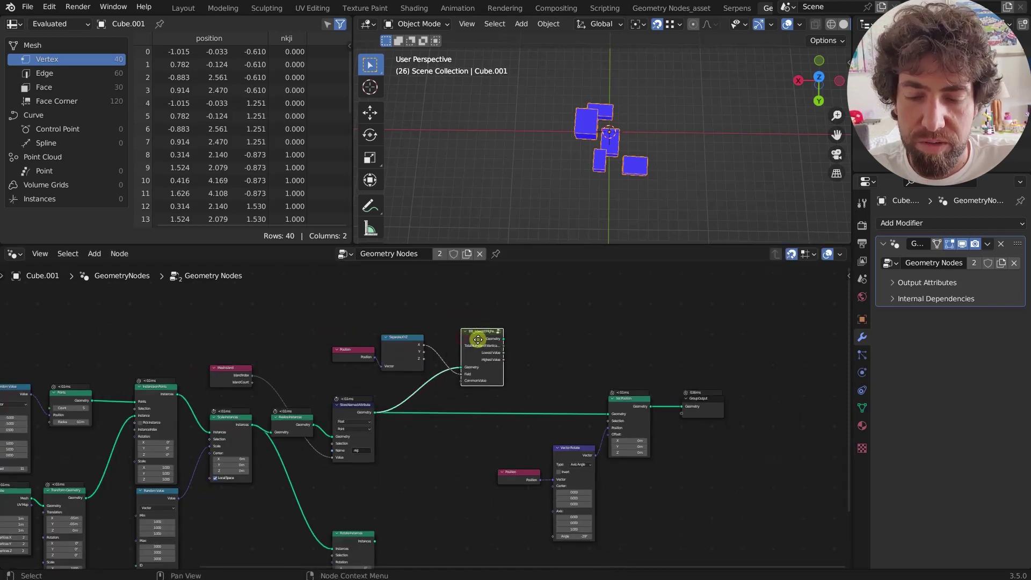
key(ctrl+shift+d)
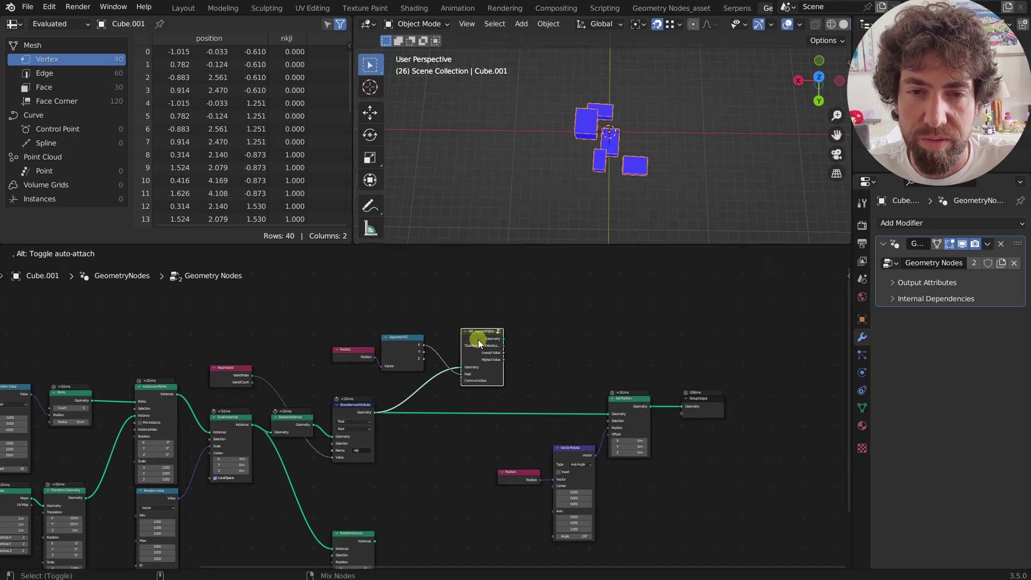
click(478, 338)
scroll(437, 420, up, 2)
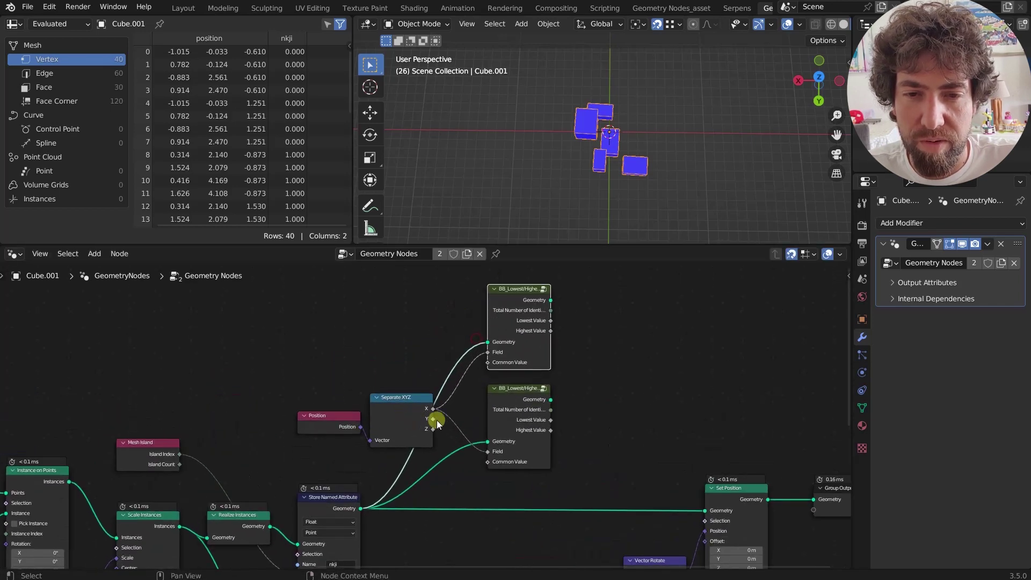
drag(434, 418, 491, 444)
- Orbit the 3D view to inspect the tilted cubes
scroll(483, 411, down, 3)
scroll(475, 465, up, 2)
middle_drag(475, 466, 453, 461)
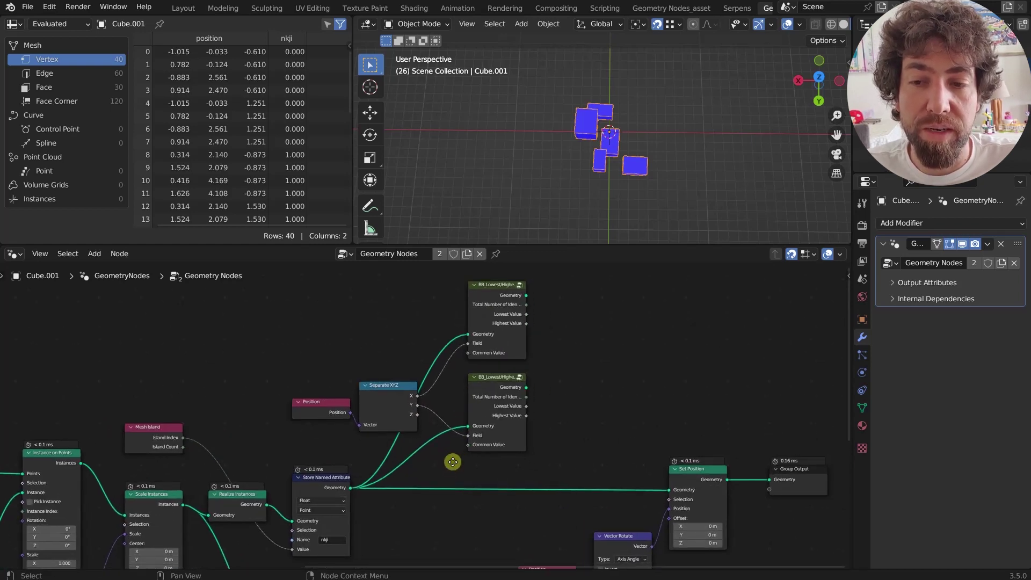
scroll(514, 449, up, 1)
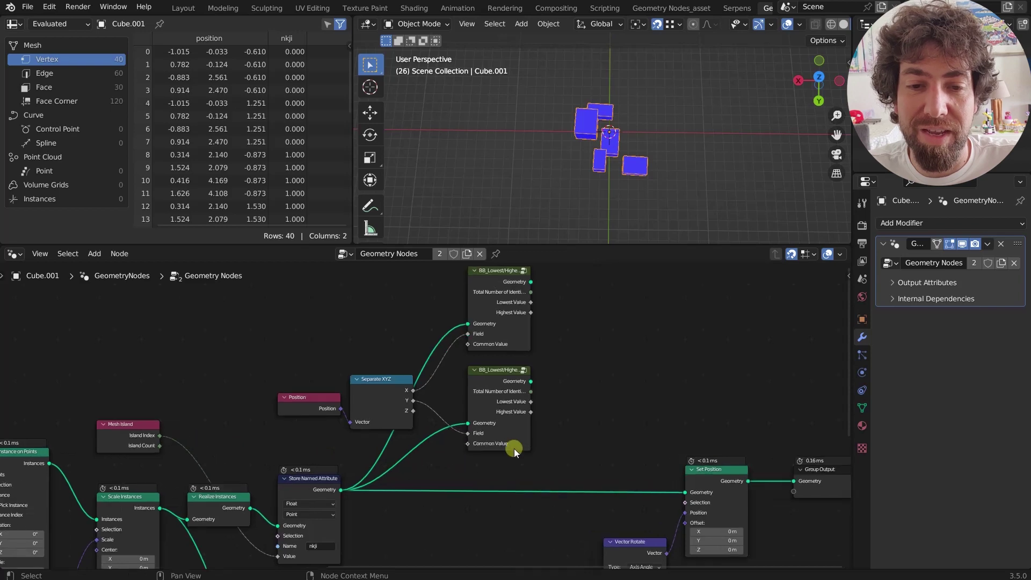
scroll(511, 446, down, 1)
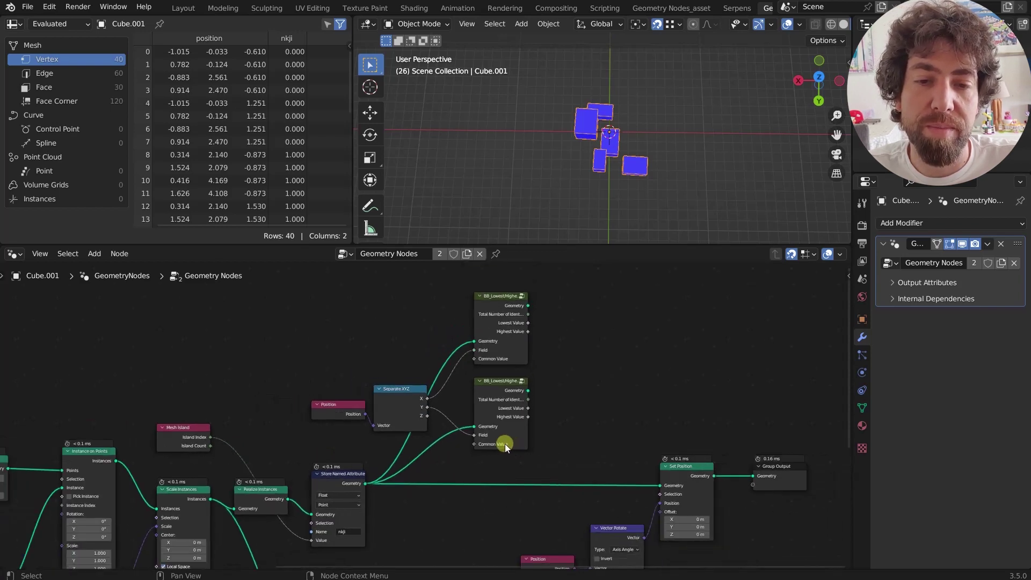
mouse_move(495, 442)
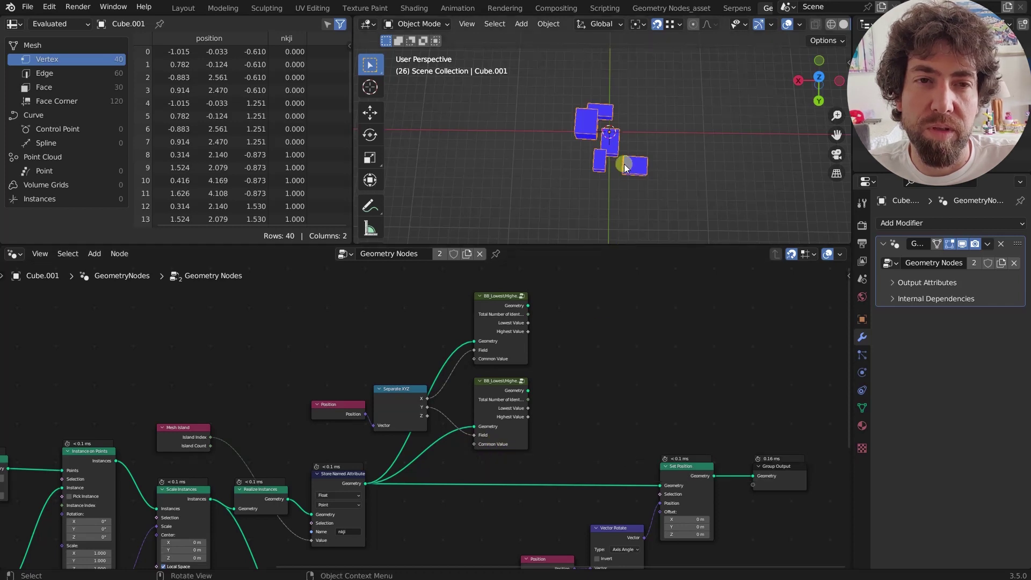
scroll(620, 142, up, 4)
mouse_move(617, 131)
middle_down()
mouse_move(631, 130)
mouse_move(618, 132)
middle_up()
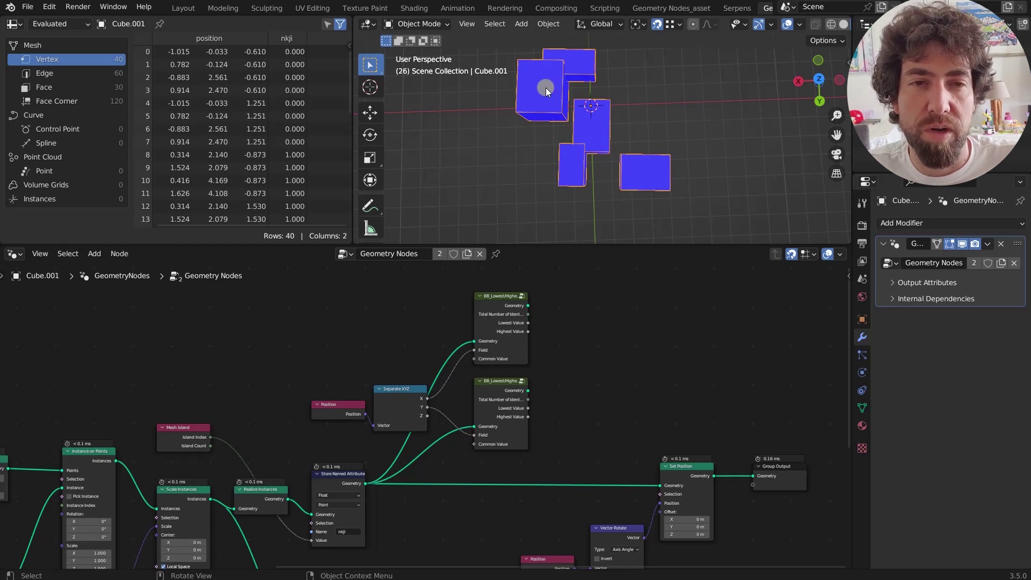
scroll(240, 446, up, 1)
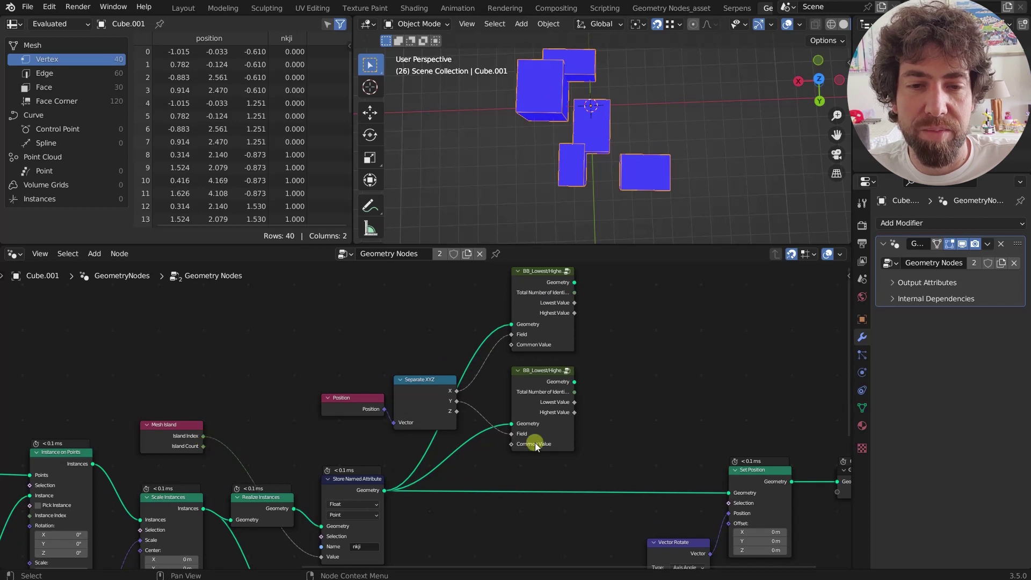
mouse_move(543, 444)
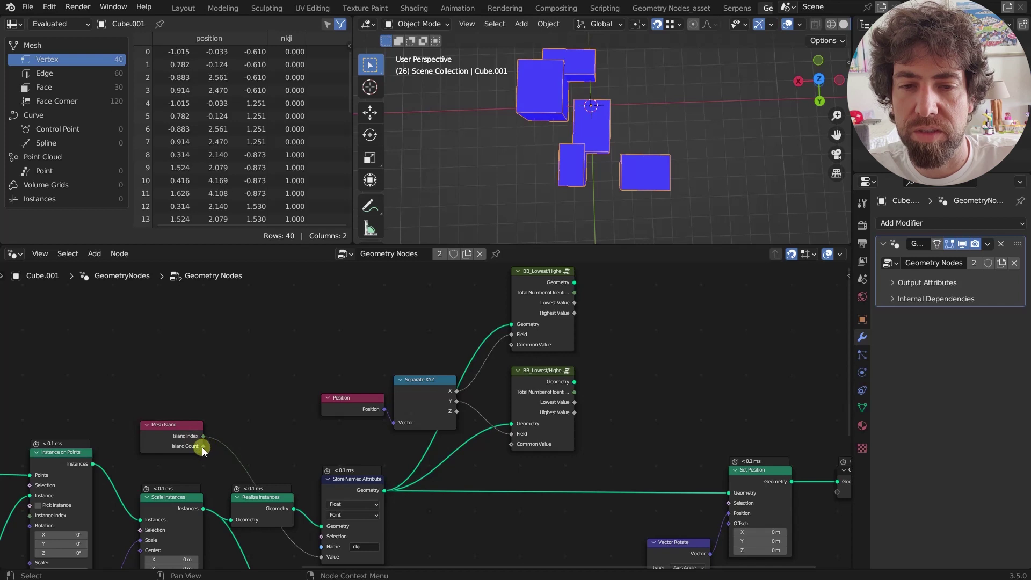
- Link Mesh Island's Island Index to Common Value on both BB_Lowest/Highest nodes
click(519, 395)
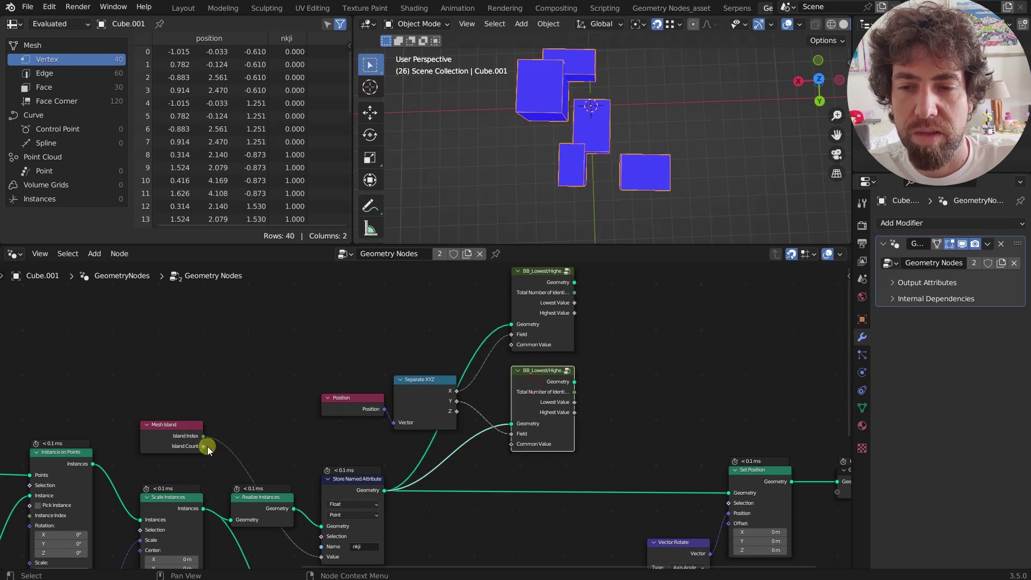
mouse_move(202, 446)
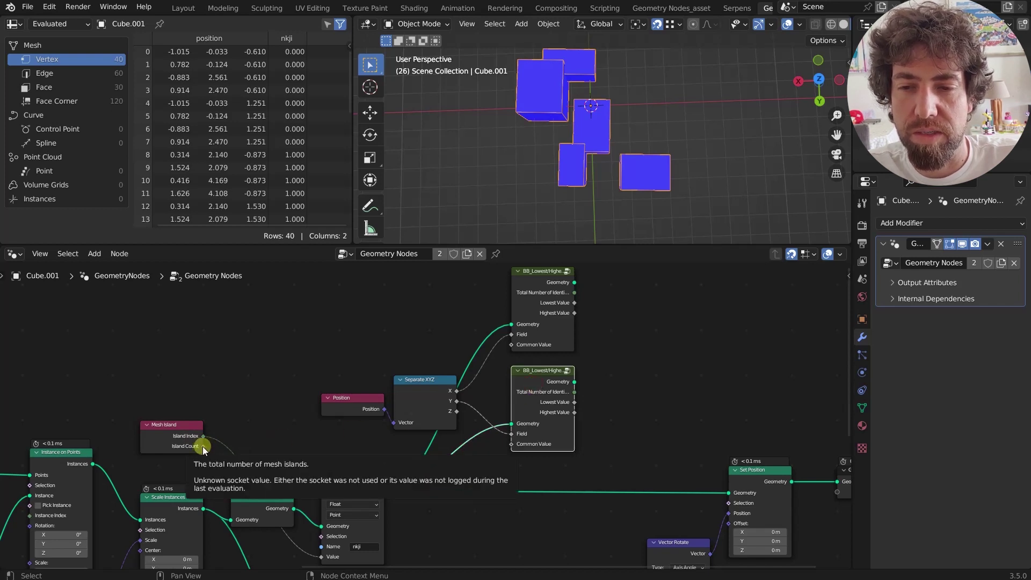
drag(204, 435, 524, 446)
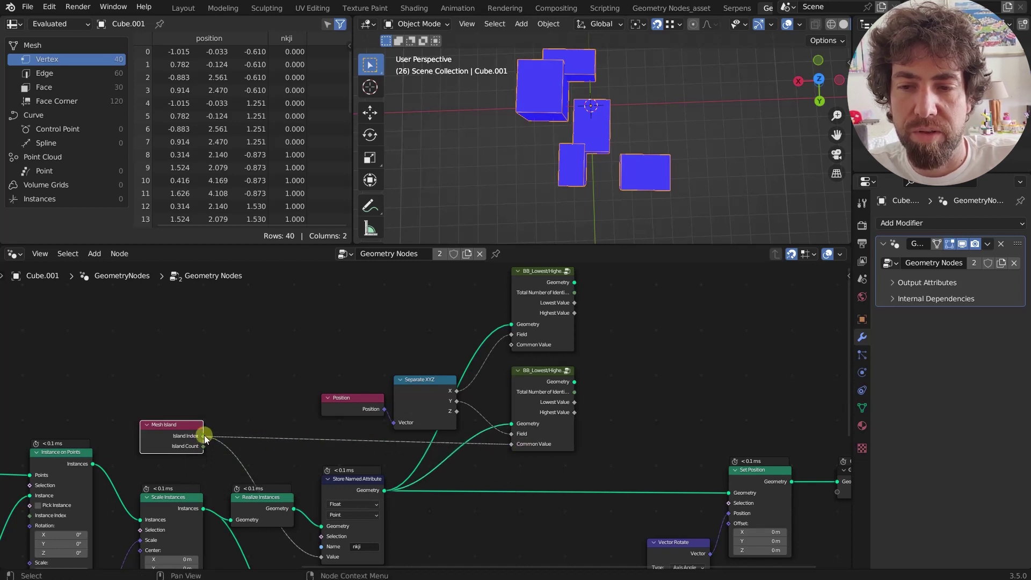
drag(205, 435, 515, 347)
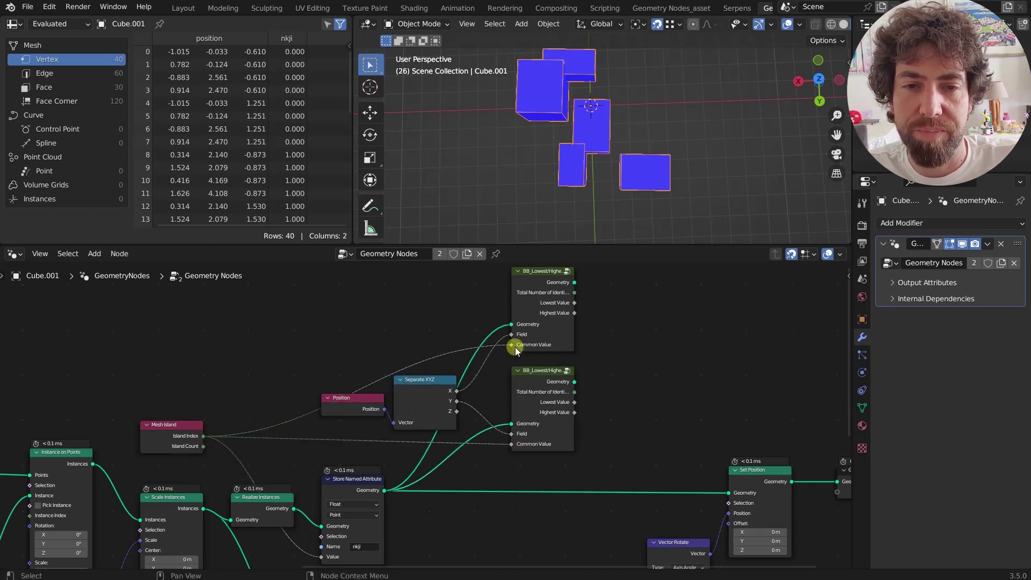
middle_drag(637, 361, 441, 415)
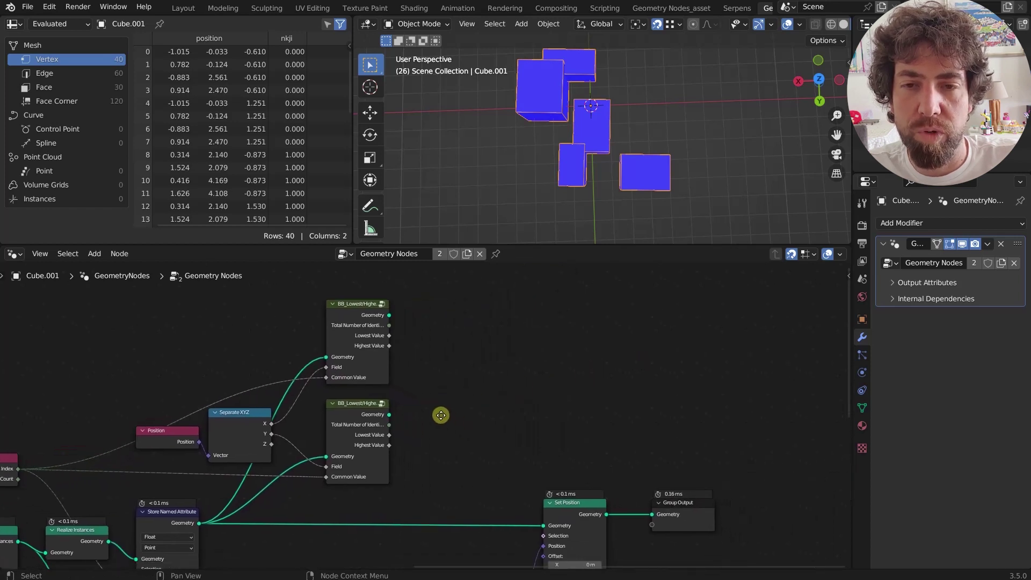
scroll(419, 404, up, 1)
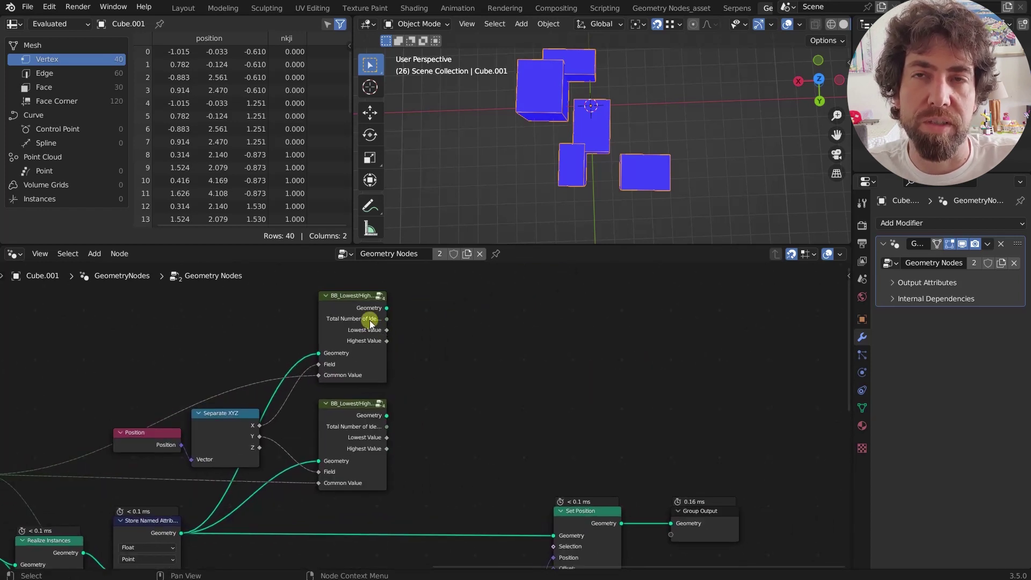
mouse_move(369, 320)
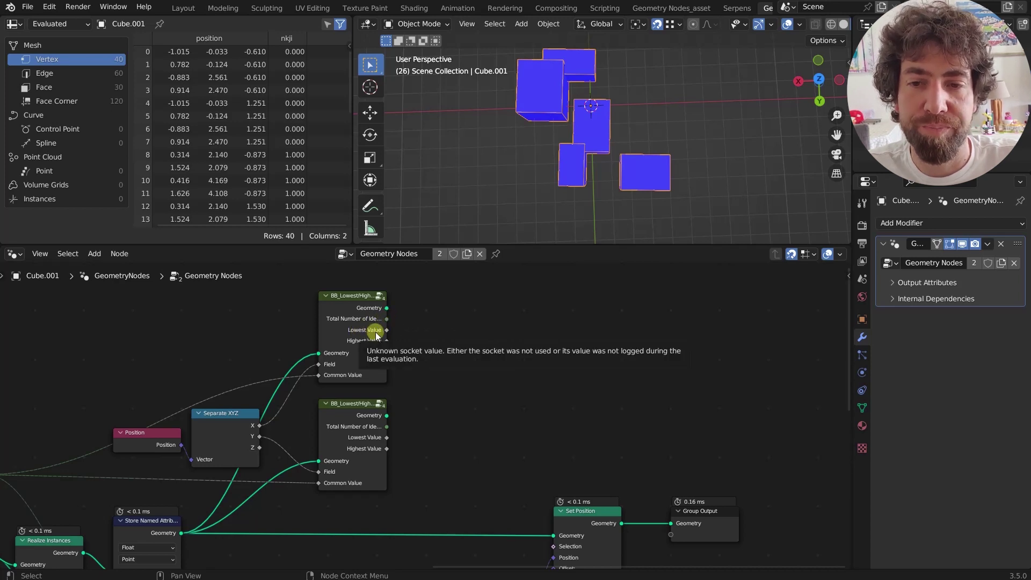
click(220, 438)
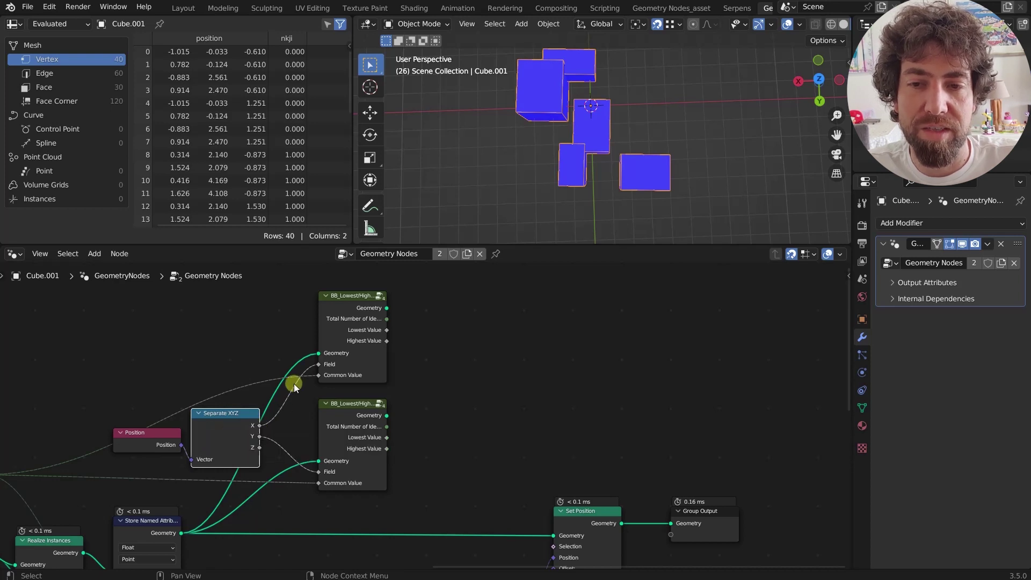
mouse_move(320, 362)
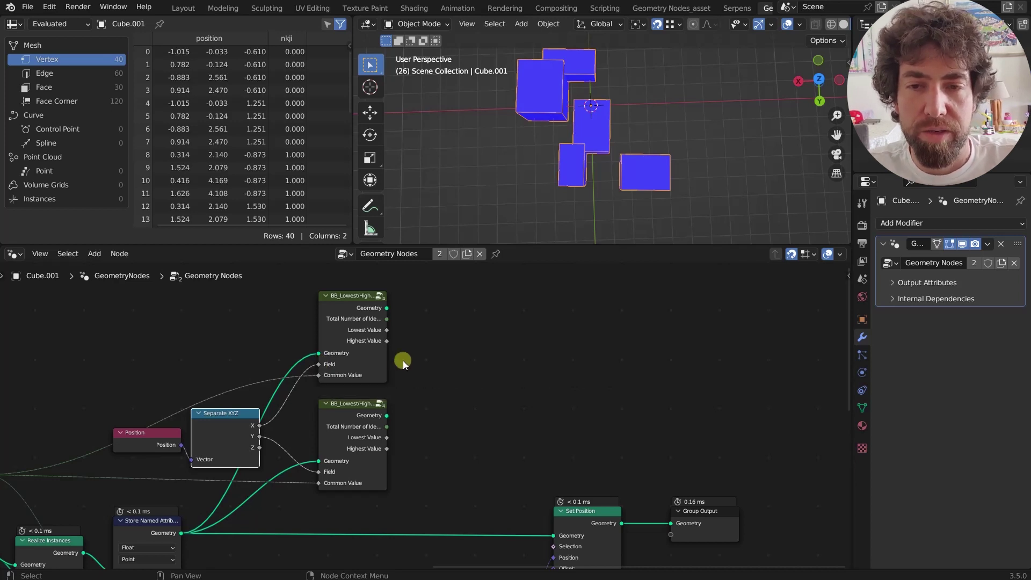
scroll(400, 355, down, 2)
middle_drag(394, 344, 378, 358)
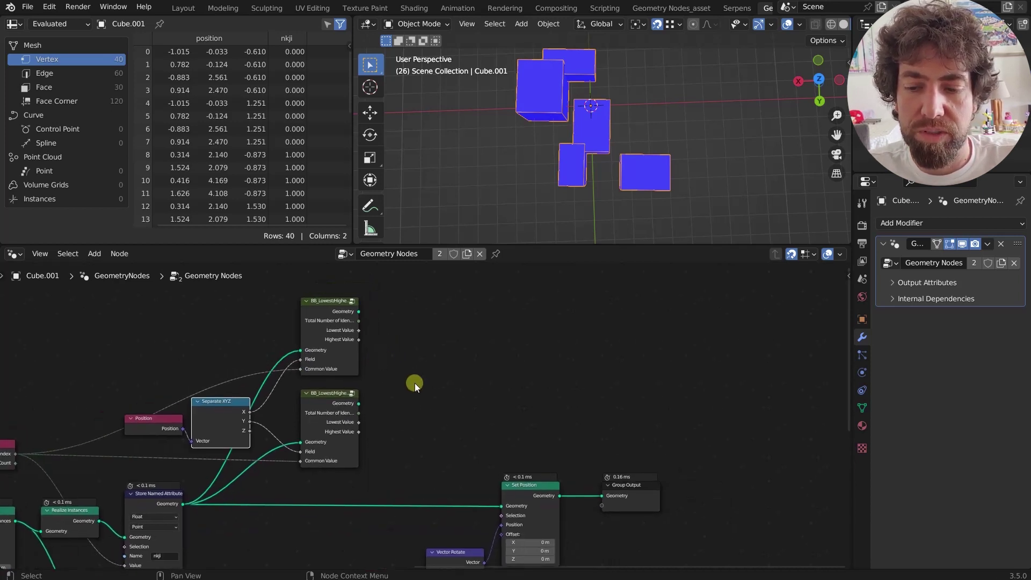
- Add a Combine XYZ taking the top Highest Value as X and the lower as Y
key(shift+a)
text(xy)
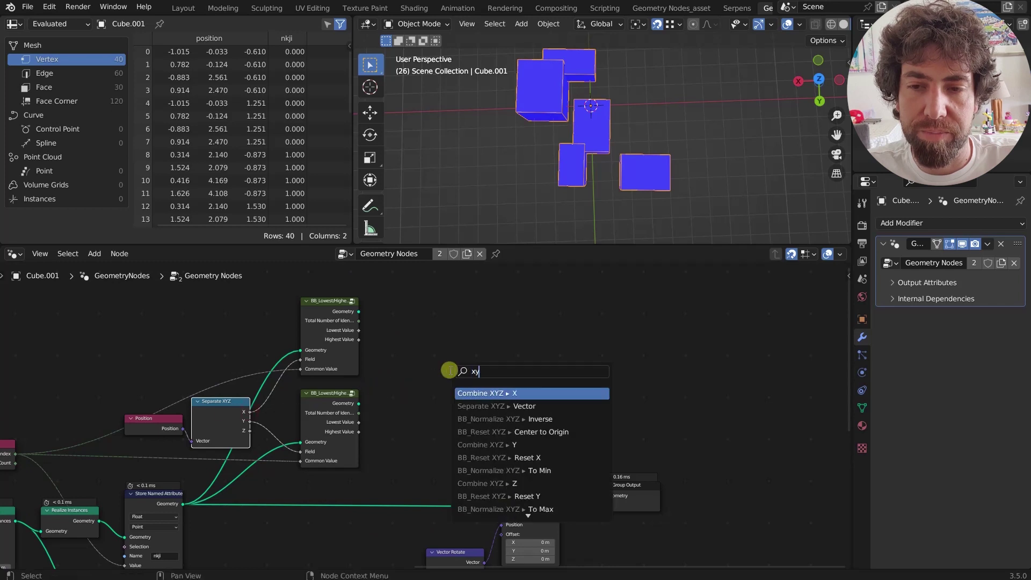
click(515, 393)
click(474, 387)
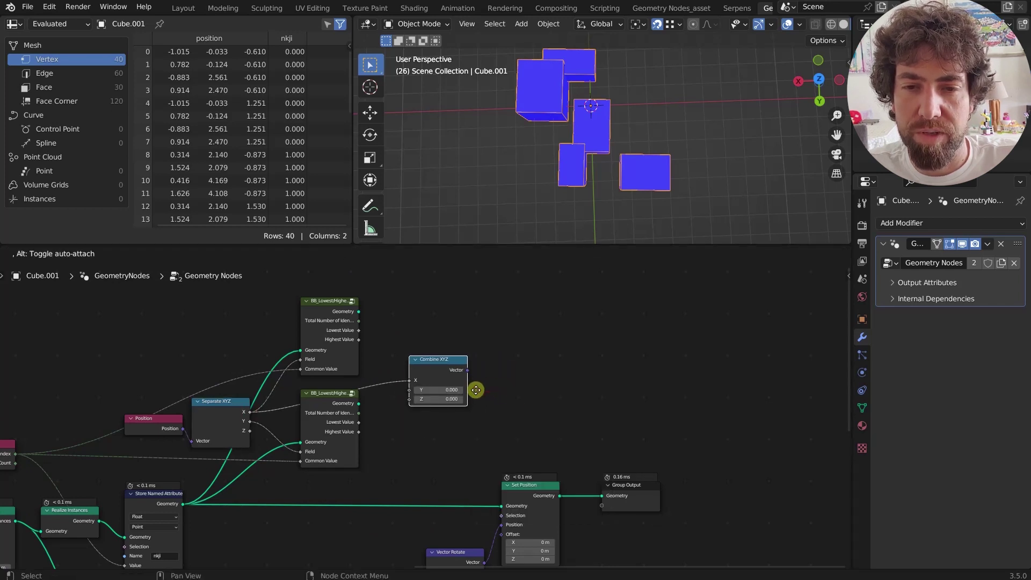
scroll(411, 379, up, 1)
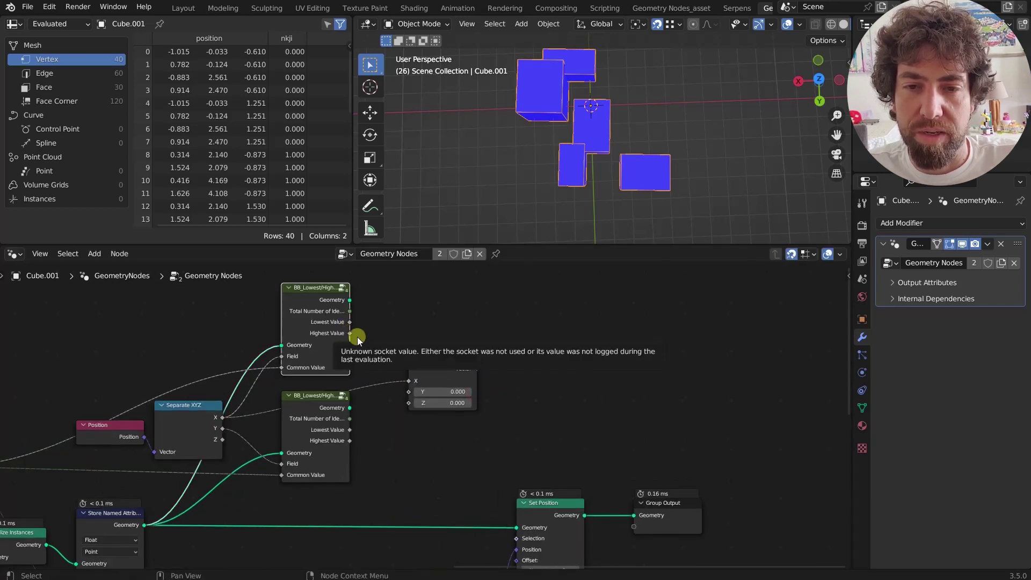
drag(349, 333, 407, 382)
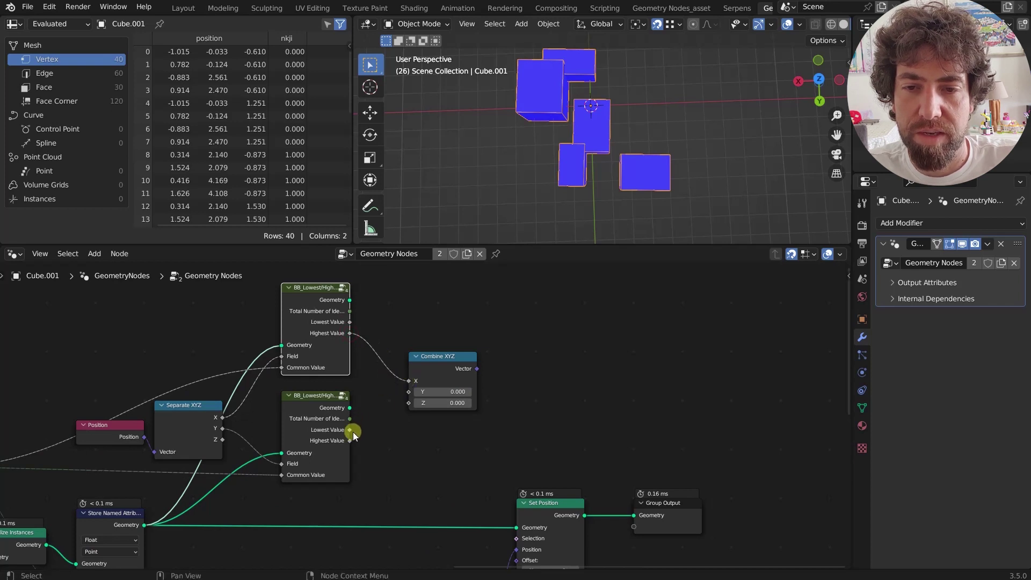
drag(350, 440, 378, 423)
drag(414, 393, 396, 368)
- Feed the combined vector into Vector Rotate's Center as the rotation pivot
scroll(409, 360, down, 1)
middle_drag(424, 396, 431, 356)
scroll(439, 363, down, 3)
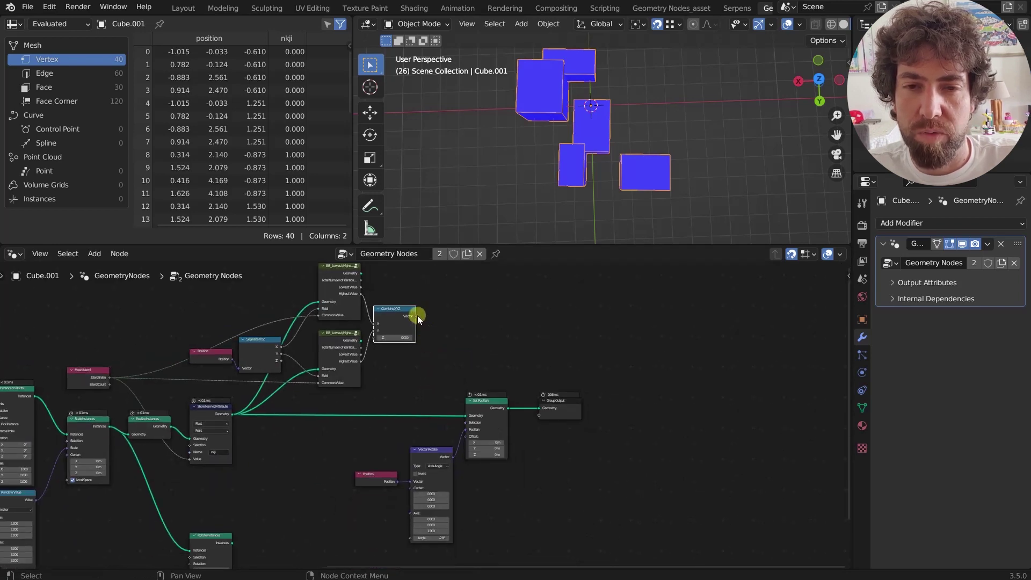
drag(417, 315, 412, 489)
scroll(502, 449, up, 4)
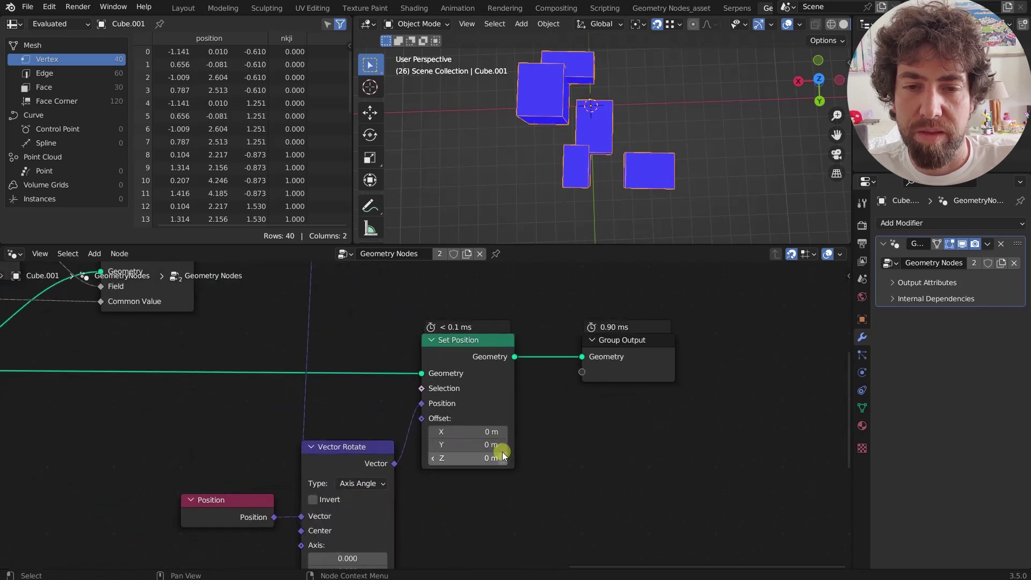
- Set the Vector Rotate angle to 8.8° and view the cubes in Top Orthographic
scroll(499, 451, down, 3)
mouse_move(403, 478)
mouse_down()
mouse_move(426, 332)
mouse_move(601, 330)
mouse_move(478, 334)
mouse_move(417, 297)
mouse_move(568, 233)
mouse_move(600, 235)
mouse_move(613, 274)
mouse_move(442, 236)
mouse_move(498, 300)
mouse_move(463, 274)
mouse_move(380, 323)
mouse_move(521, 292)
mouse_move(594, 329)
mouse_move(417, 249)
mouse_move(402, 477)
mouse_up()
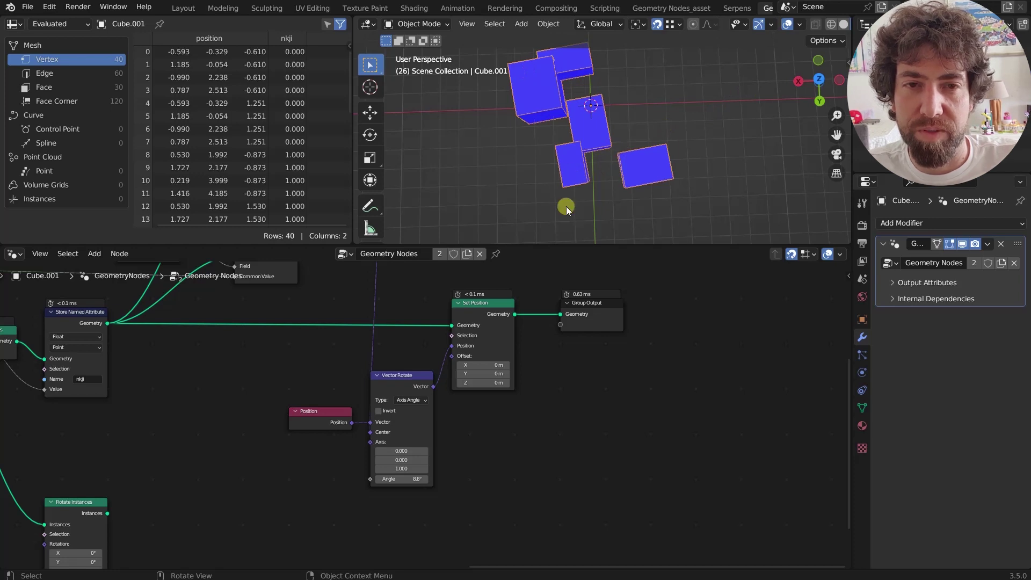
scroll(574, 398, down, 2)
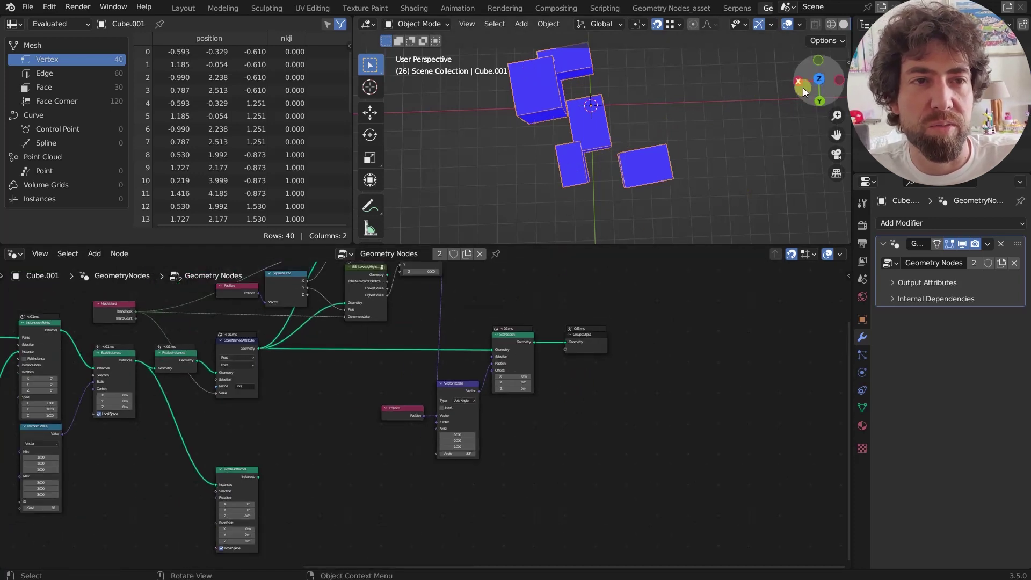
middle_drag(770, 121, 665, 104)
click(821, 82)
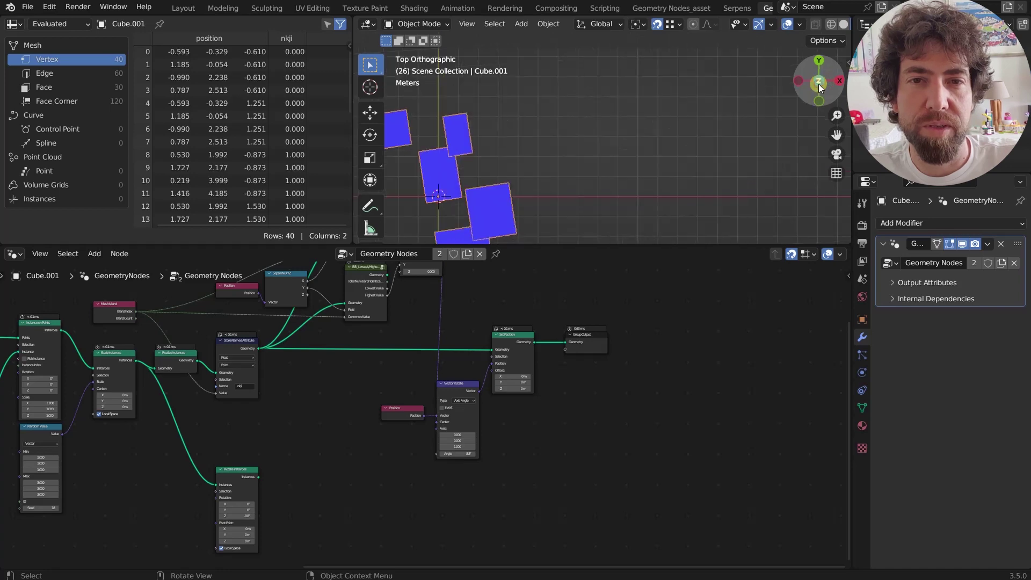
scroll(477, 408, up, 4)
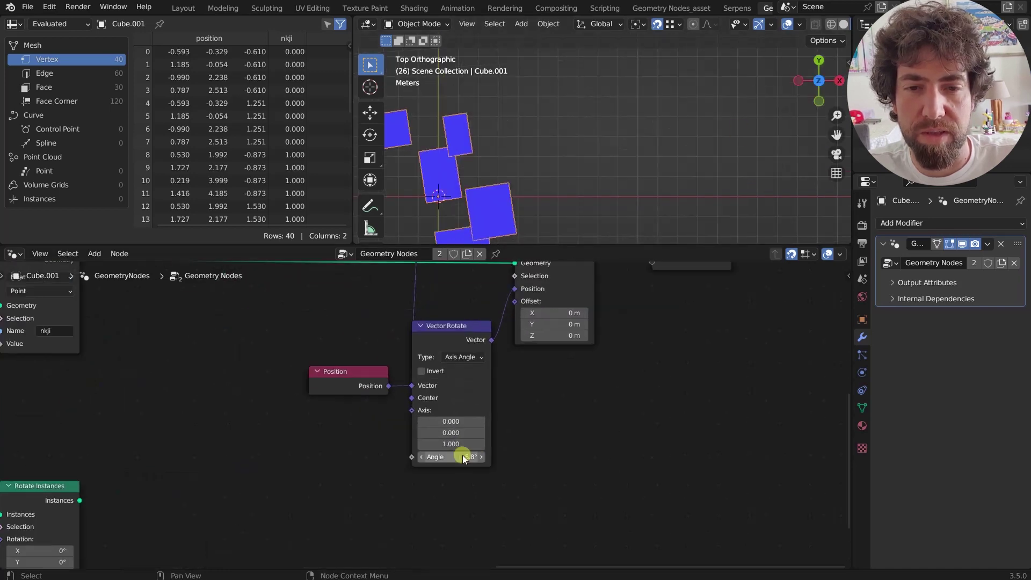
- Reset the Vector Rotate angle to 0° and recentre the cubes in the viewport
click(459, 457)
text(0)
key(Return)
scroll(603, 76, down, 4)
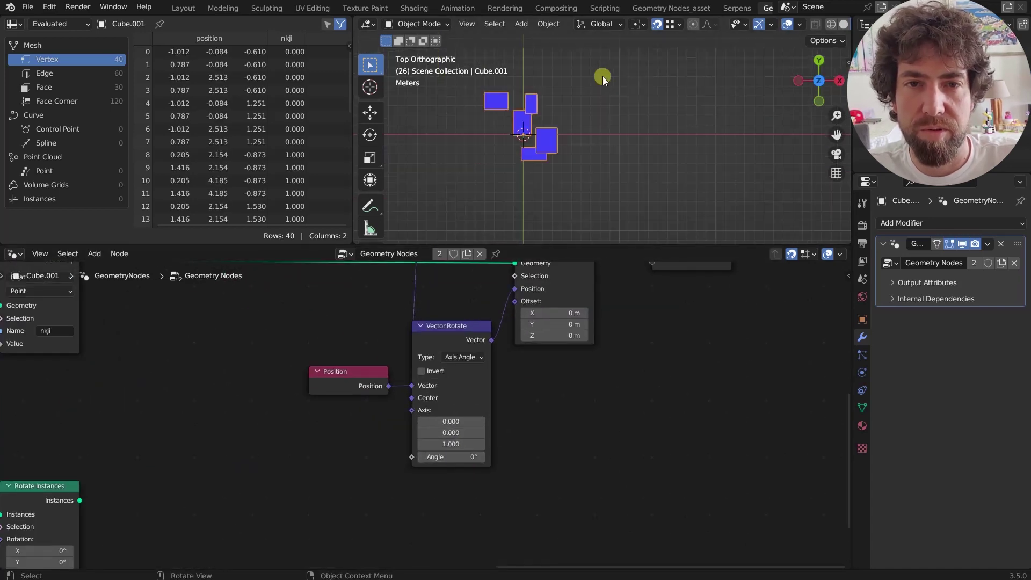
scroll(518, 184, up, 4)
scroll(543, 392, down, 3)
scroll(474, 368, up, 2)
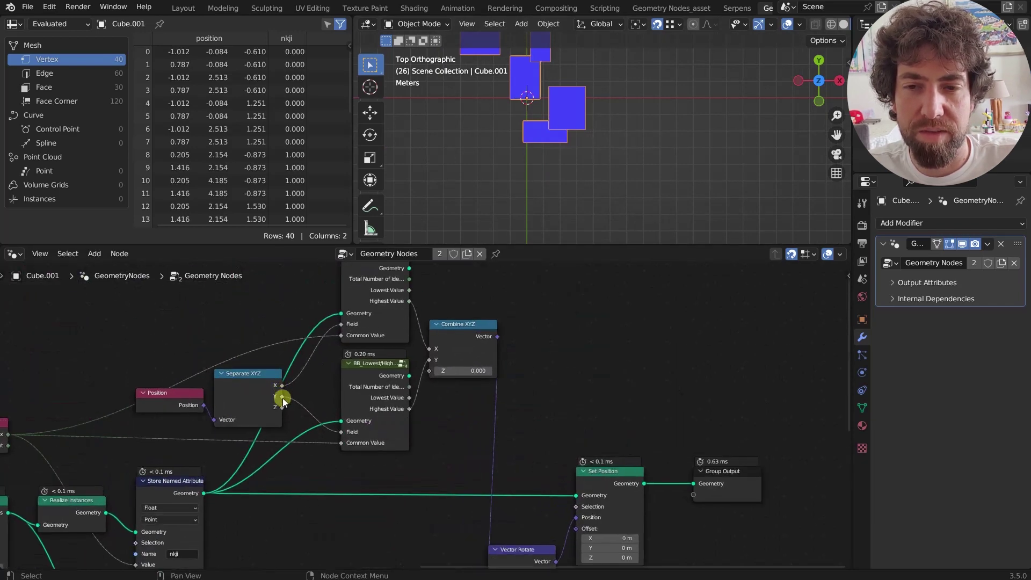
key(KP_5)
key(KP_5)
shift+middle_drag(611, 123, 691, 176)
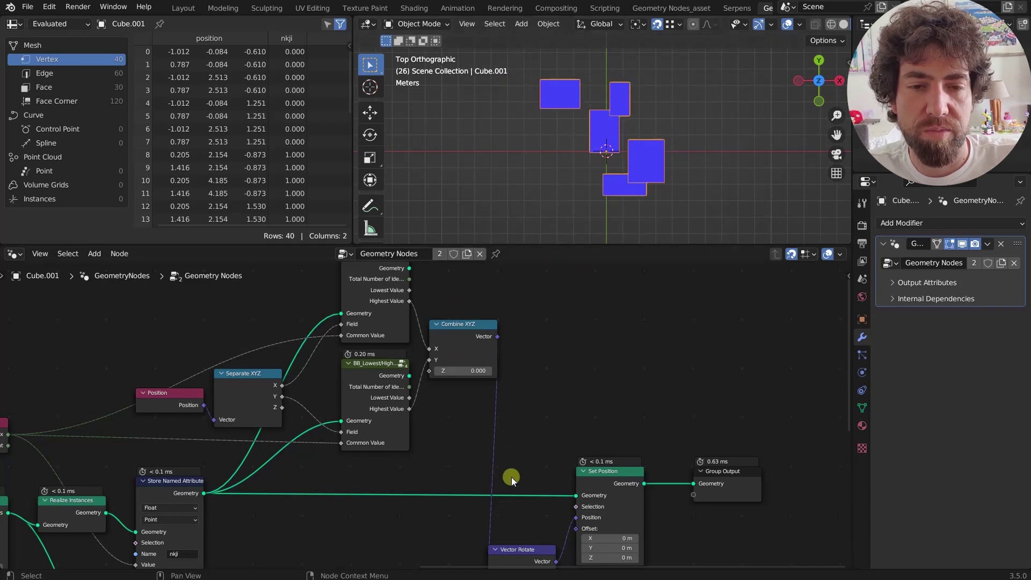
- Increase the Vector Rotate angle to 15.9°, swinging the cubes around the pivot
middle_drag(511, 476, 449, 350)
scroll(553, 451, up, 2)
drag(396, 556, 591, 233)
scroll(640, 443, down, 11)
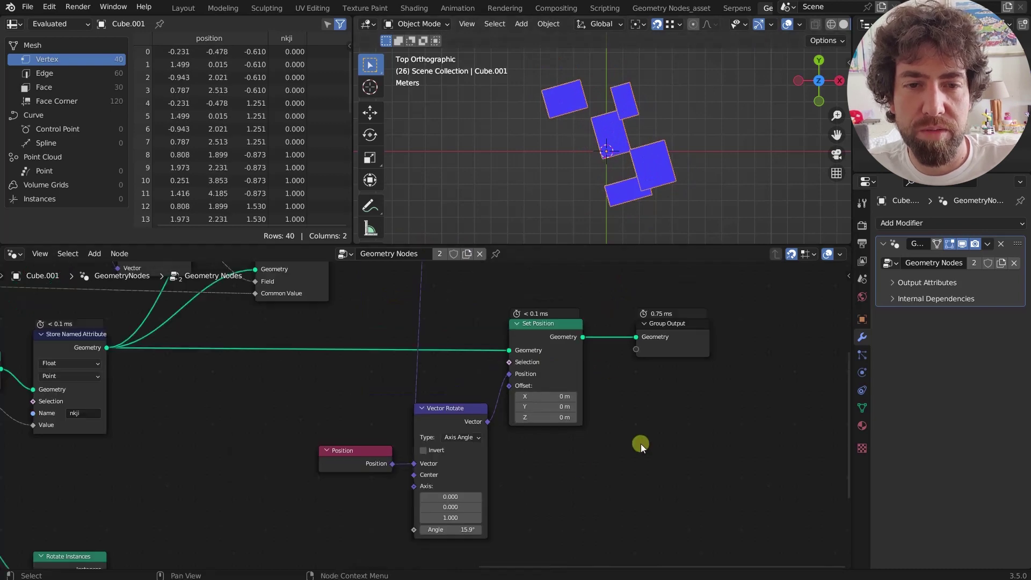
scroll(437, 328, up, 1)
middle_drag(481, 332, 504, 386)
- Link the lower group's Lowest Value to Combine XYZ Y and the upper one's to X
scroll(505, 385, up, 2)
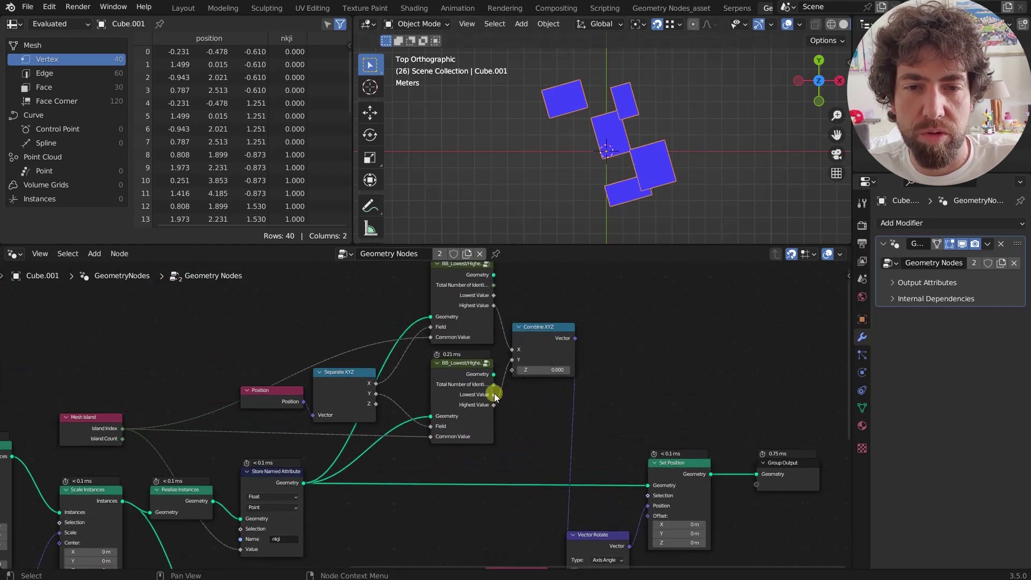
drag(493, 393, 513, 360)
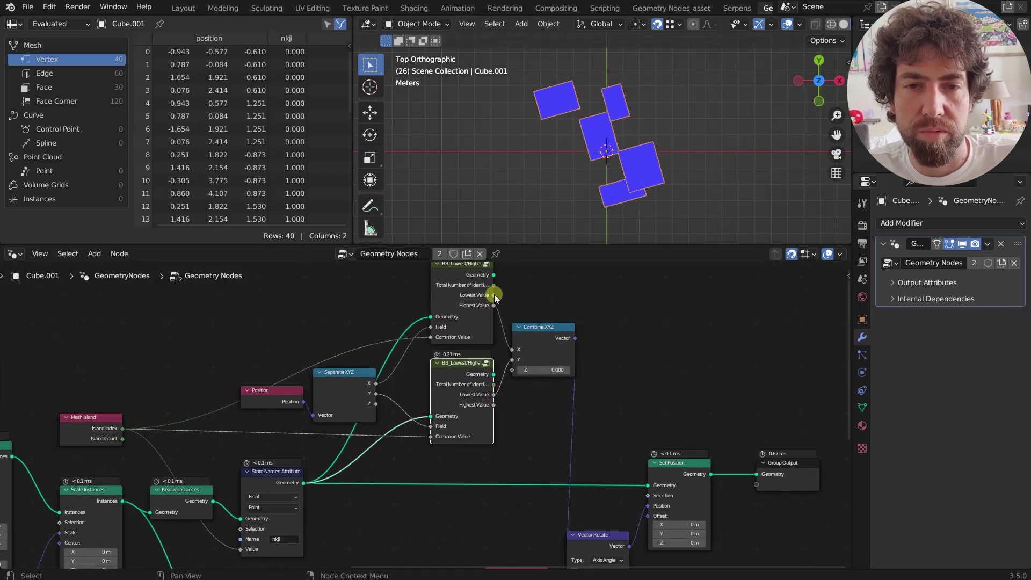
drag(494, 294, 513, 353)
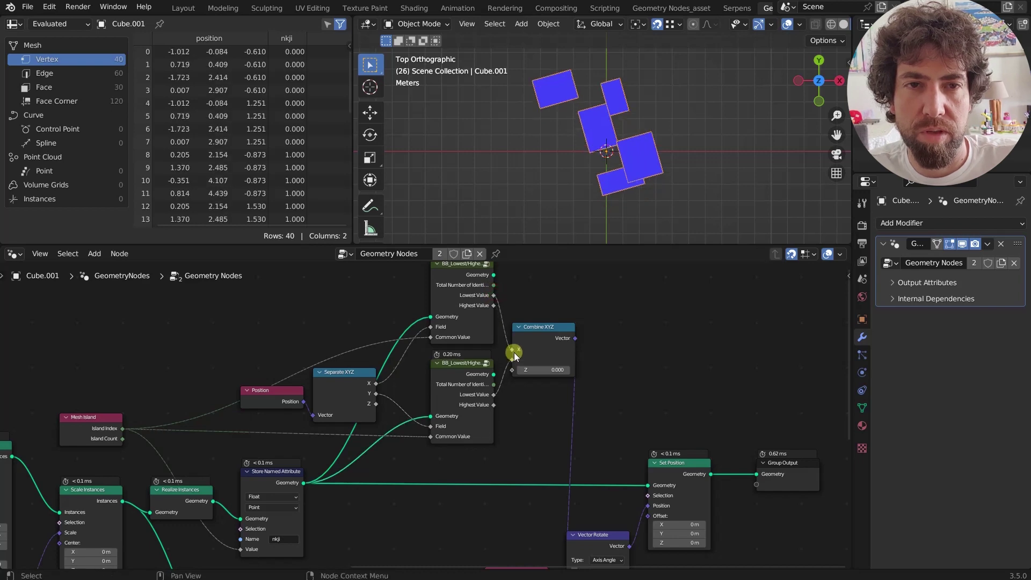
scroll(597, 466, up, 3)
middle_drag(597, 466, 564, 334)
- Drag the Vector Rotate angle to about -3.7°, testing the pivot
scroll(562, 528, up, 1)
drag(568, 552, 472, 273)
scroll(600, 402, down, 4)
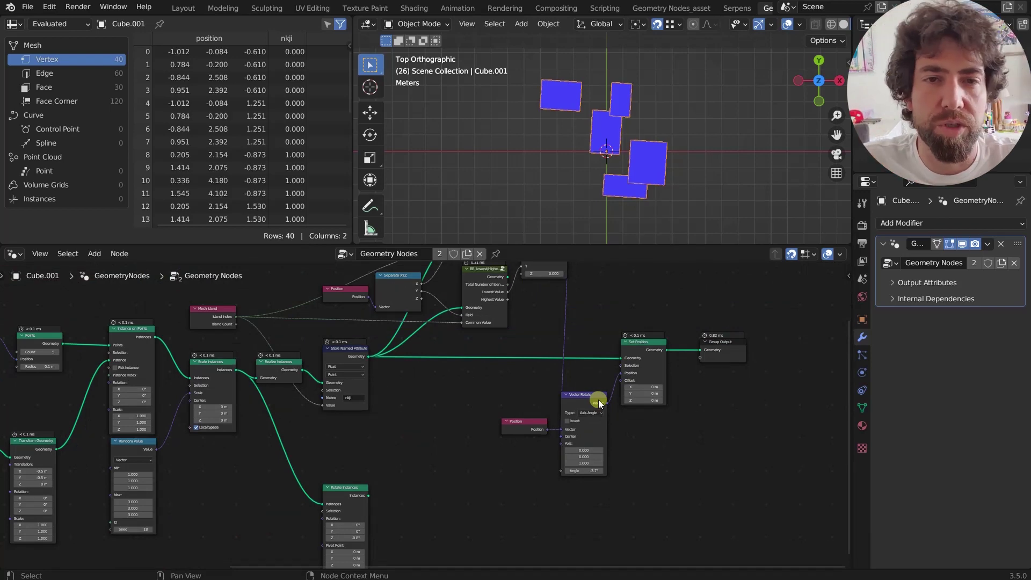
scroll(479, 312, up, 6)
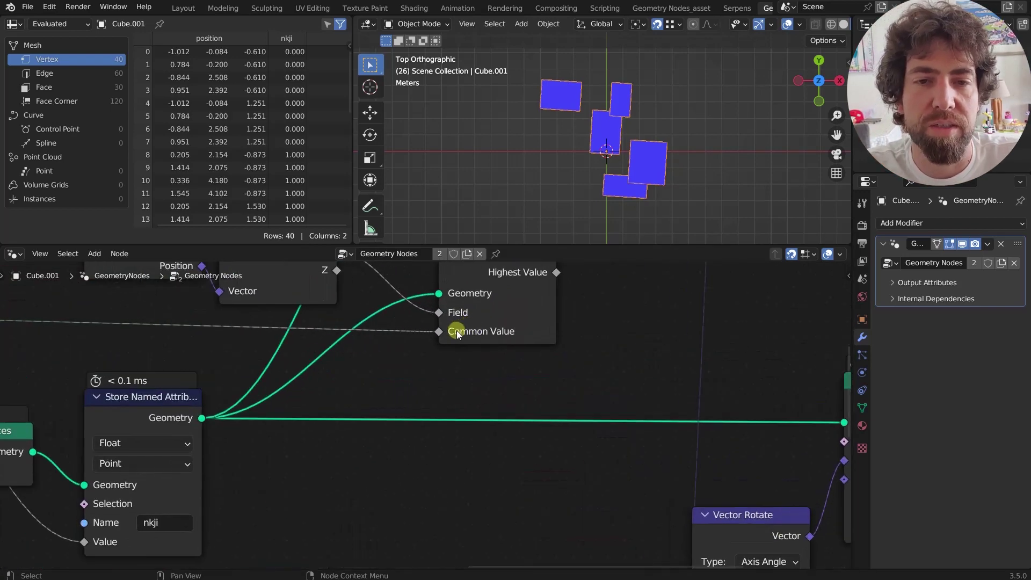
scroll(516, 331, down, 5)
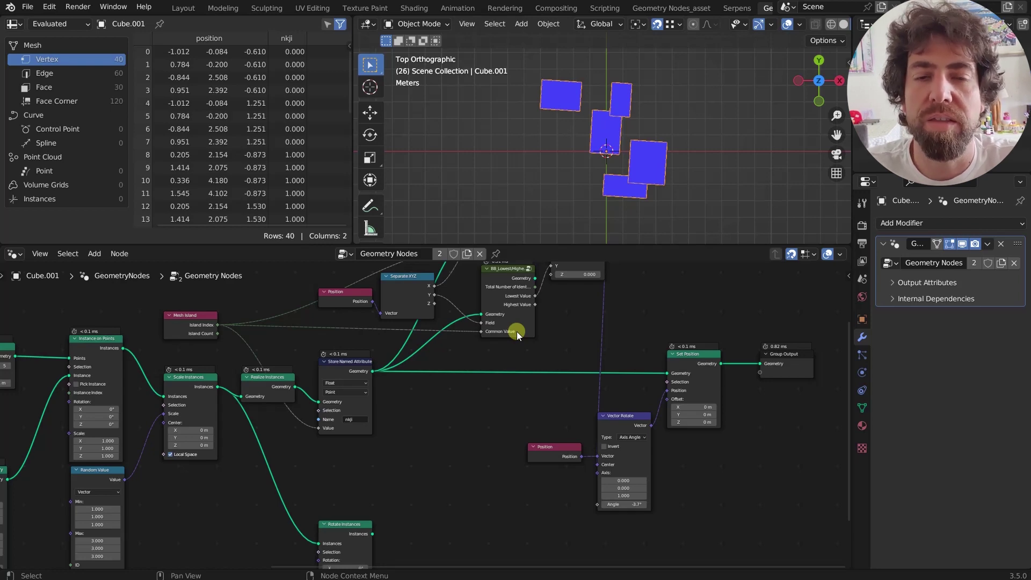
- Select the lower BB_Lowest/Highest Field Value node and Tab into it to see its inner network
scroll(516, 330, down, 3)
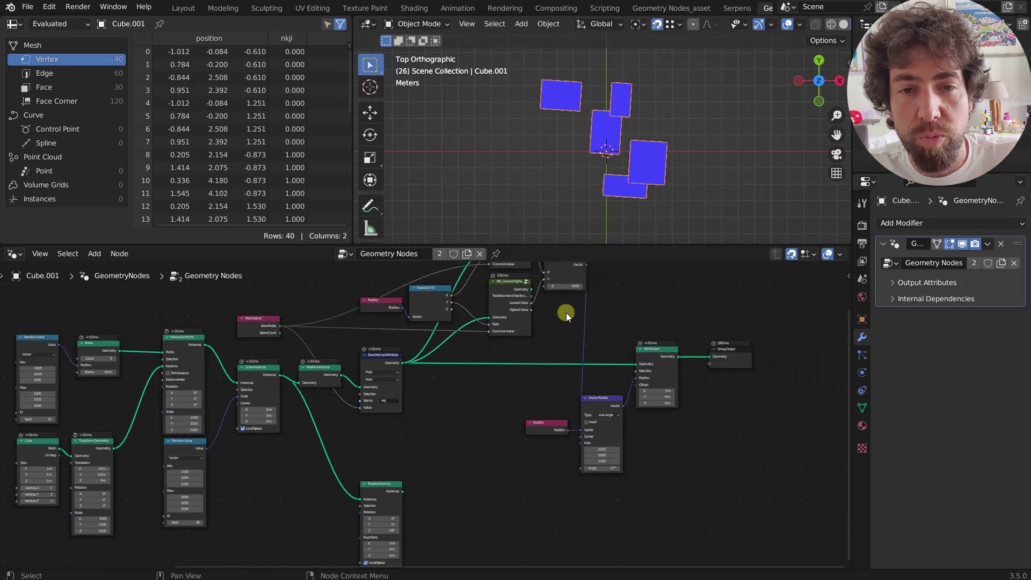
scroll(563, 312, up, 8)
middle_drag(546, 310, 544, 389)
scroll(543, 389, up, 2)
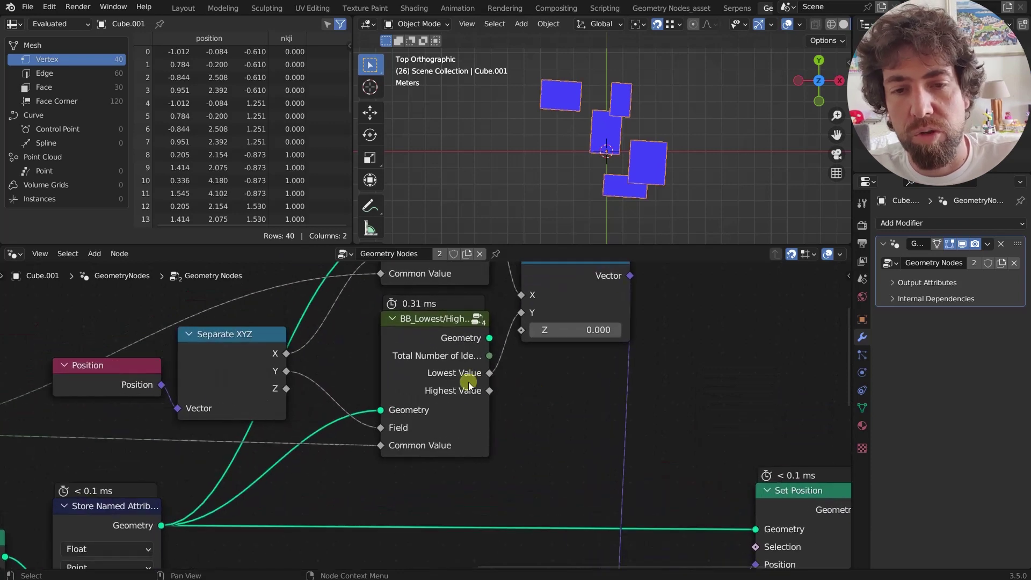
scroll(472, 392, down, 4)
middle_drag(510, 410, 440, 387)
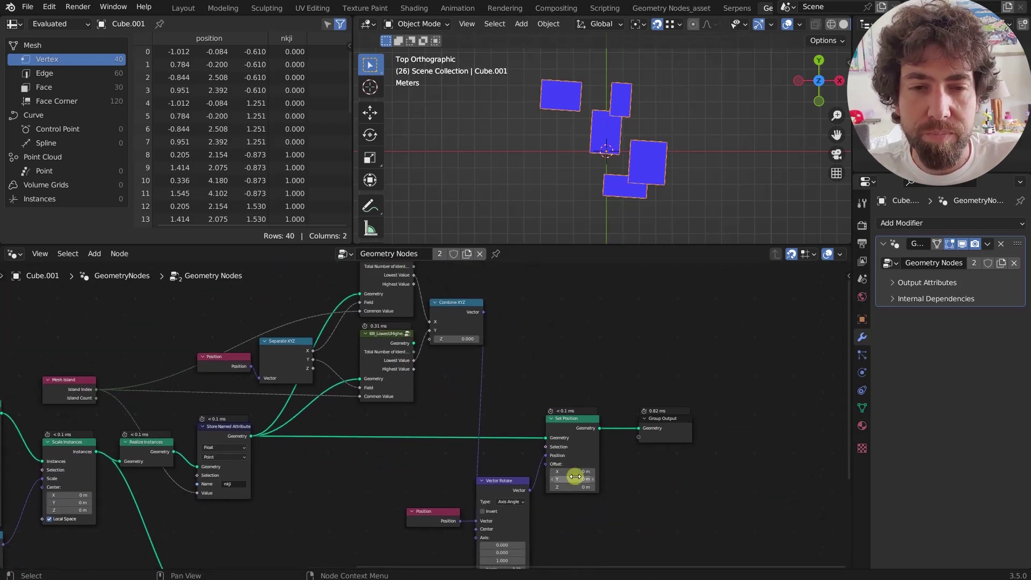
scroll(569, 429, down, 2)
scroll(438, 347, up, 2)
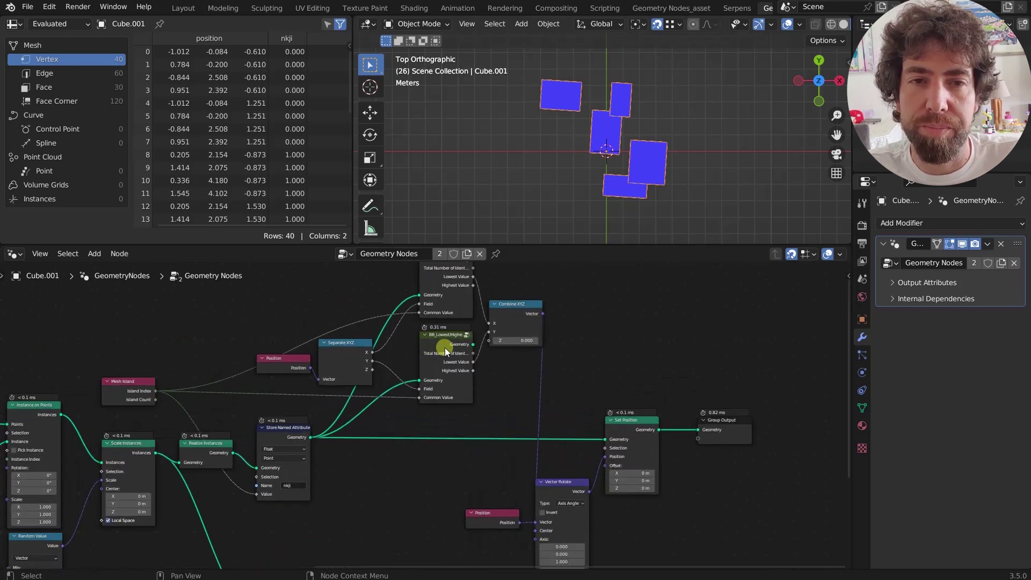
click(445, 347)
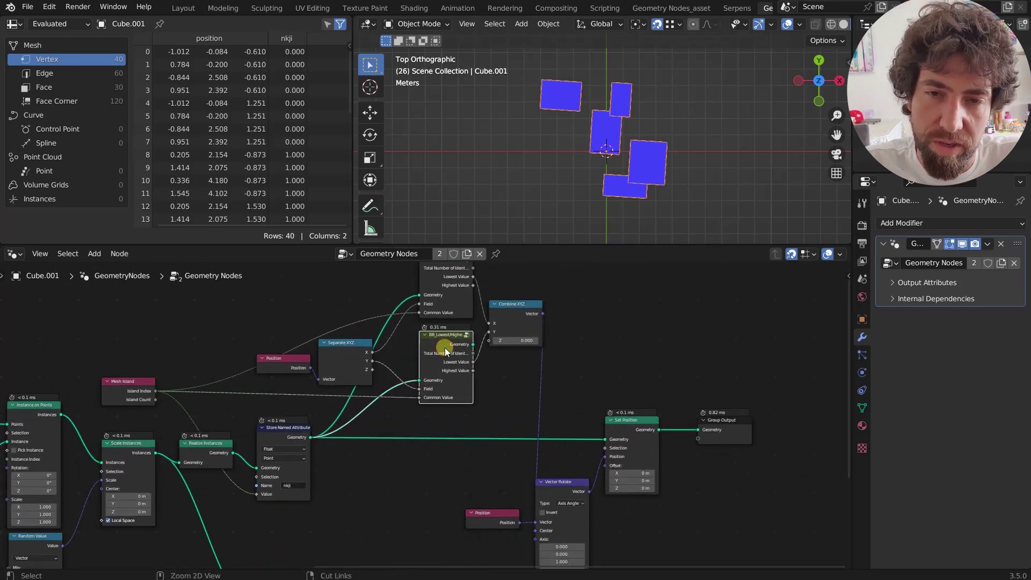
key(Tab)
- Nudge the upper Set Position node up-right and fit the whole group tree into view
scroll(444, 347, down, 5)
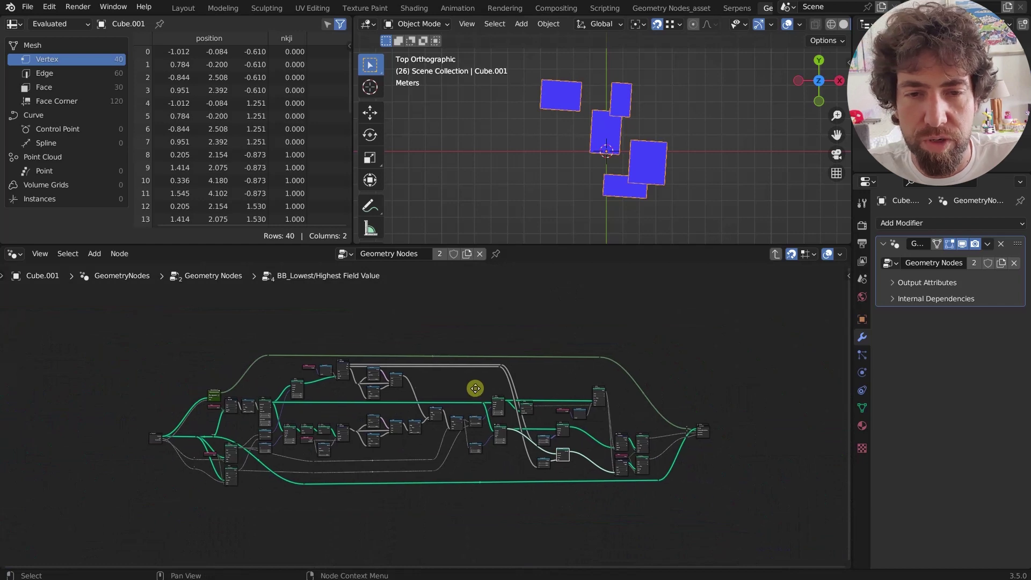
scroll(475, 390, up, 2)
scroll(478, 470, up, 1)
mouse_move(479, 471)
middle_down()
mouse_move(481, 413)
mouse_move(478, 465)
middle_up()
scroll(299, 410, up, 1)
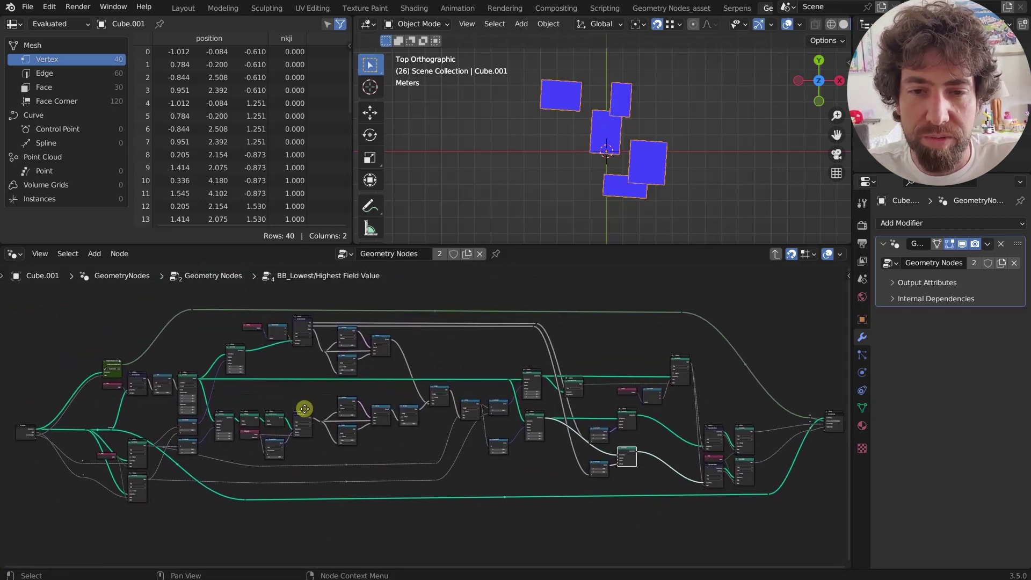
scroll(479, 405, up, 3)
scroll(521, 404, up, 1)
scroll(521, 359, up, 1)
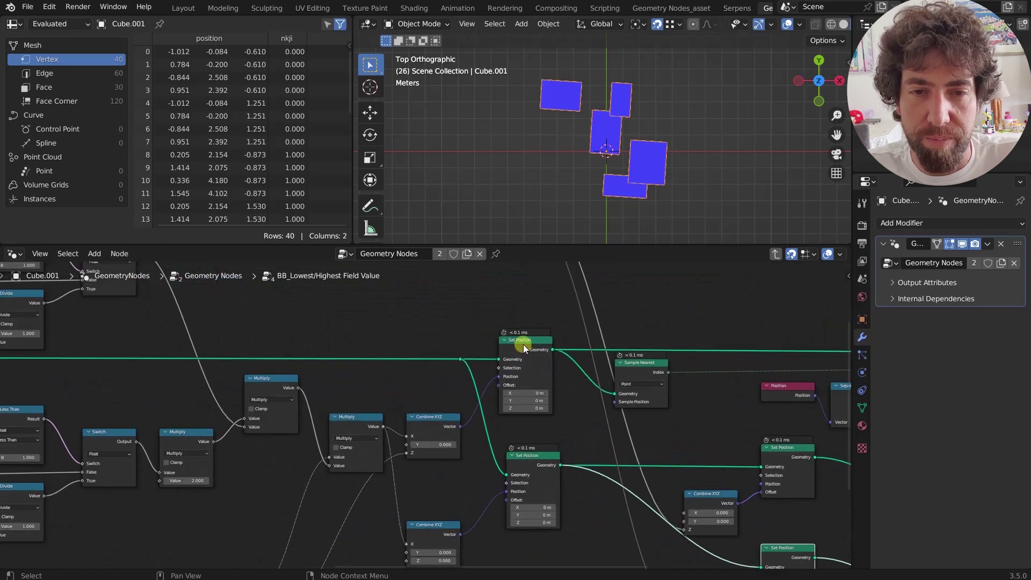
drag(530, 349, 539, 343)
key(Home)
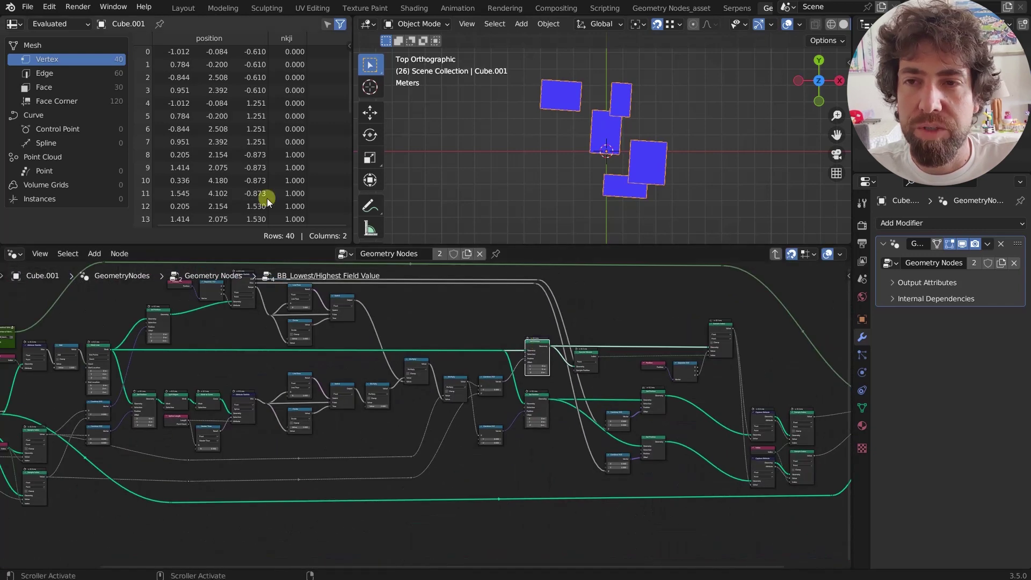
- Select the Mesh Line node near the Group Input side of the tree
scroll(188, 66, down, 13)
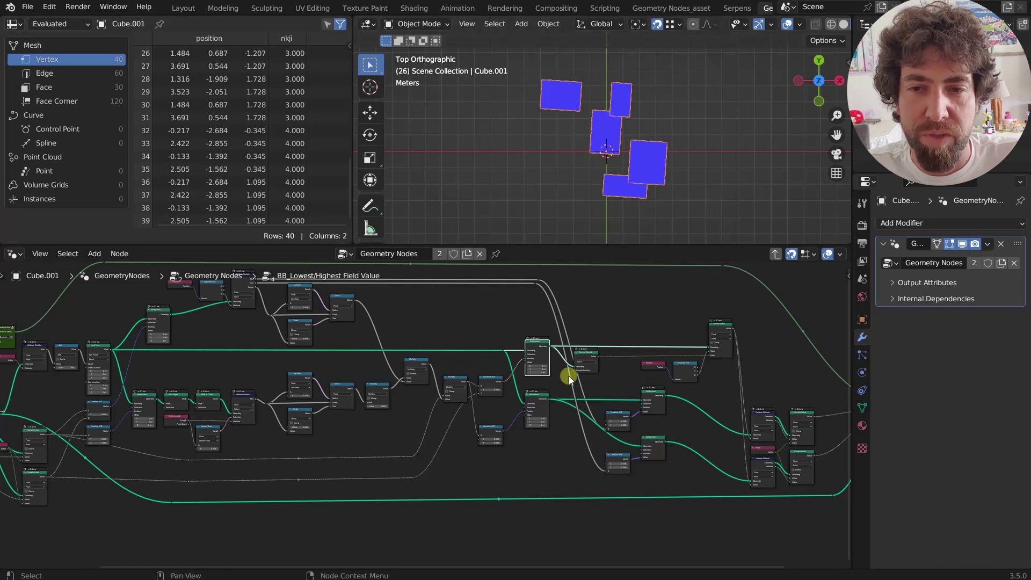
scroll(53, 383, up, 7)
middle_drag(53, 384, 302, 401)
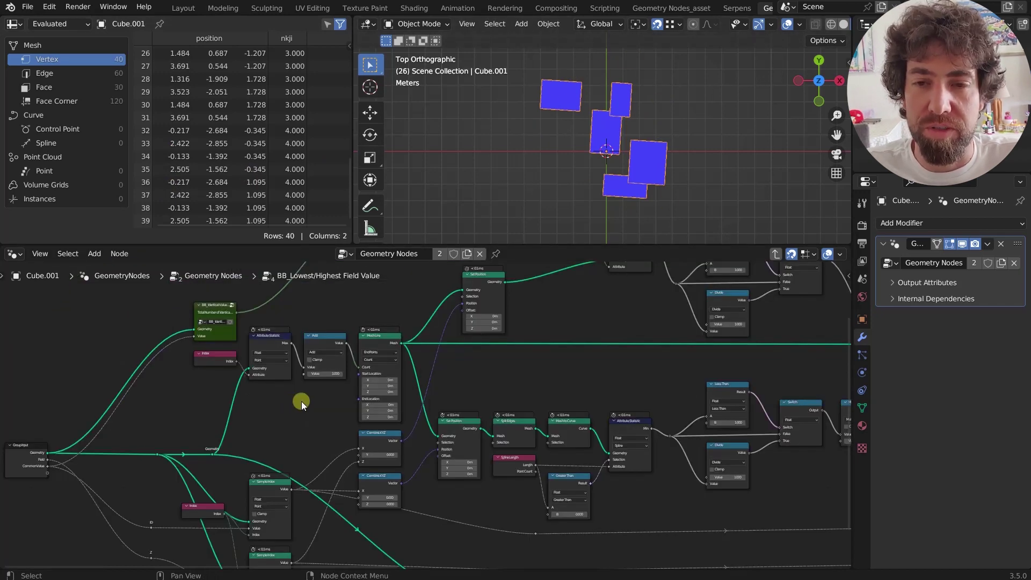
scroll(301, 401, up, 1)
click(395, 326)
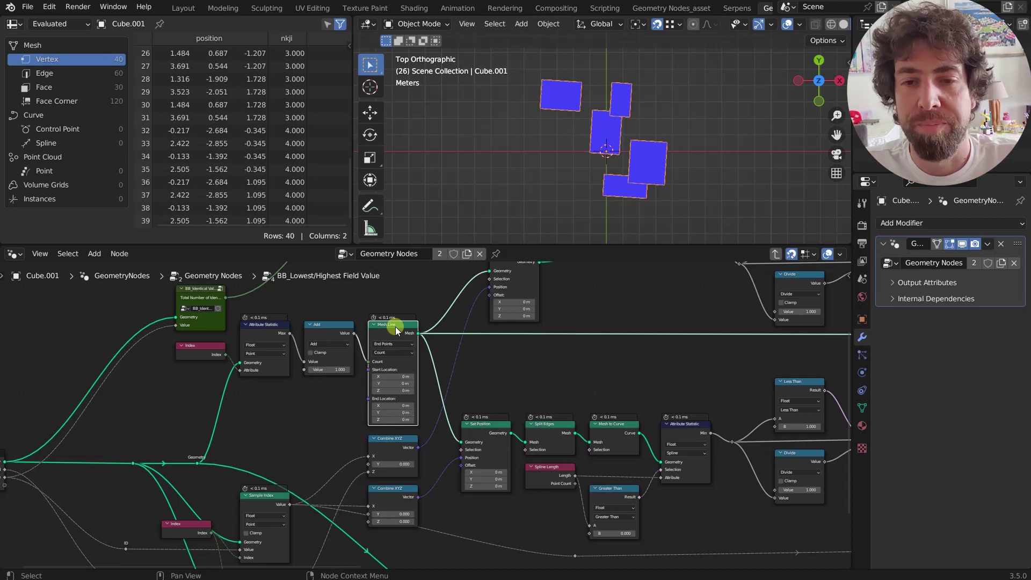
- Preview the Mesh Line output, listing its 40 points all at zero
ctrl+shift+click(396, 326)
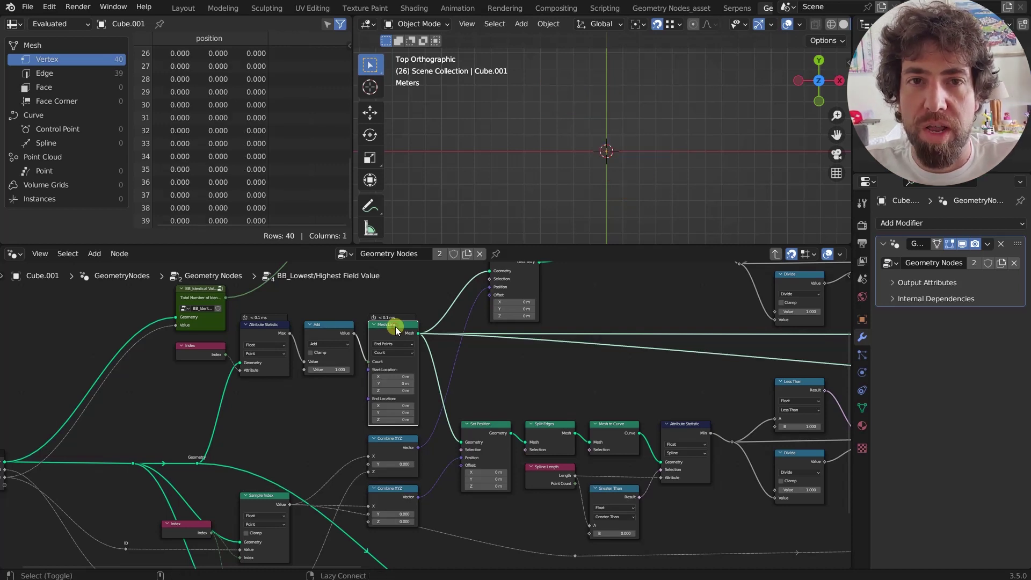
scroll(398, 383, up, 4)
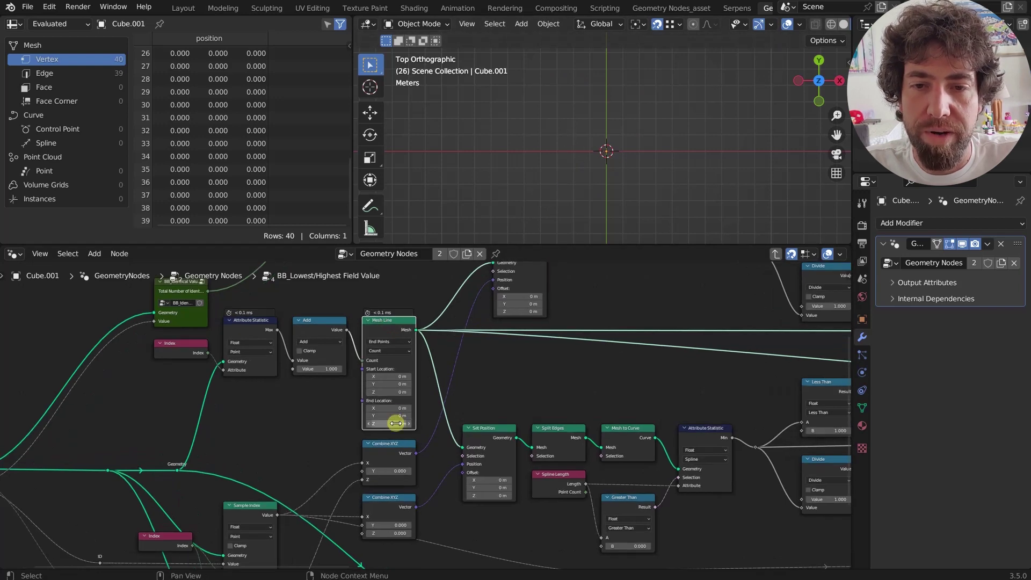
scroll(392, 371, down, 12)
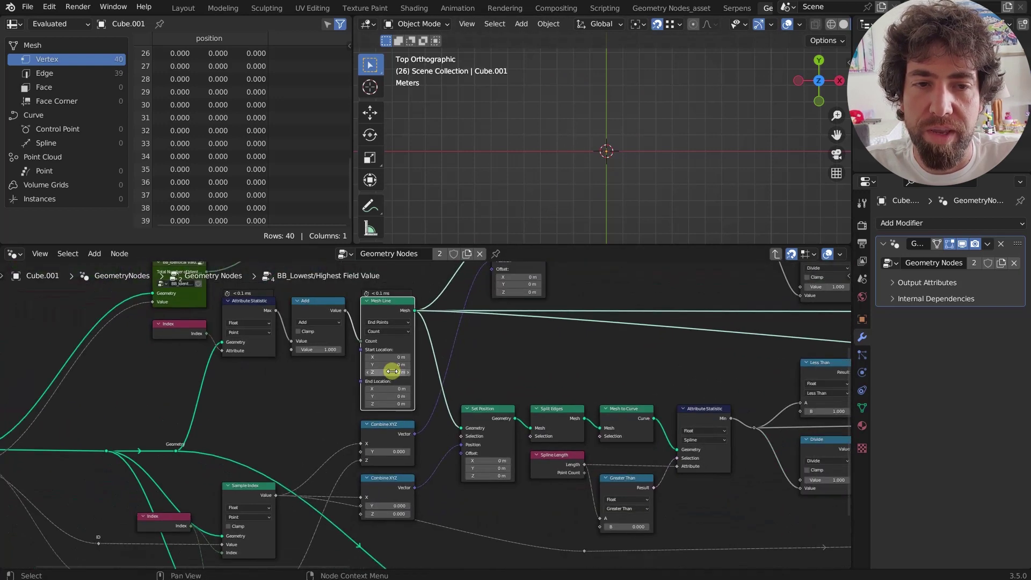
middle_drag(608, 374, 333, 379)
scroll(536, 348, up, 5)
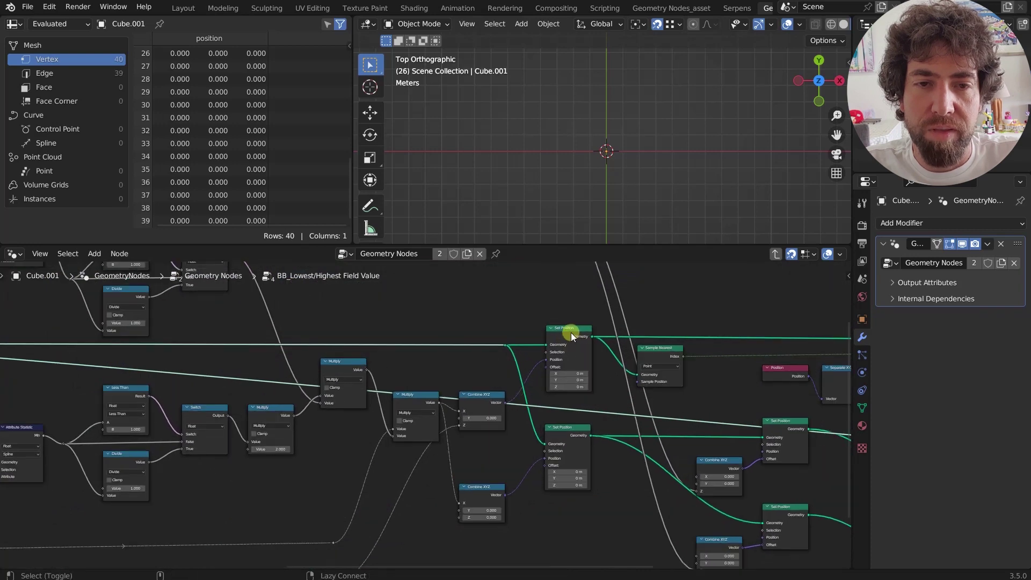
- Preview the Set Position output in Back Orthographic view, centering the orange zigzag curve
ctrl+shift+click(569, 332)
scroll(555, 169, down, 6)
shift+middle_drag(556, 169, 426, 144)
scroll(584, 400, down, 6)
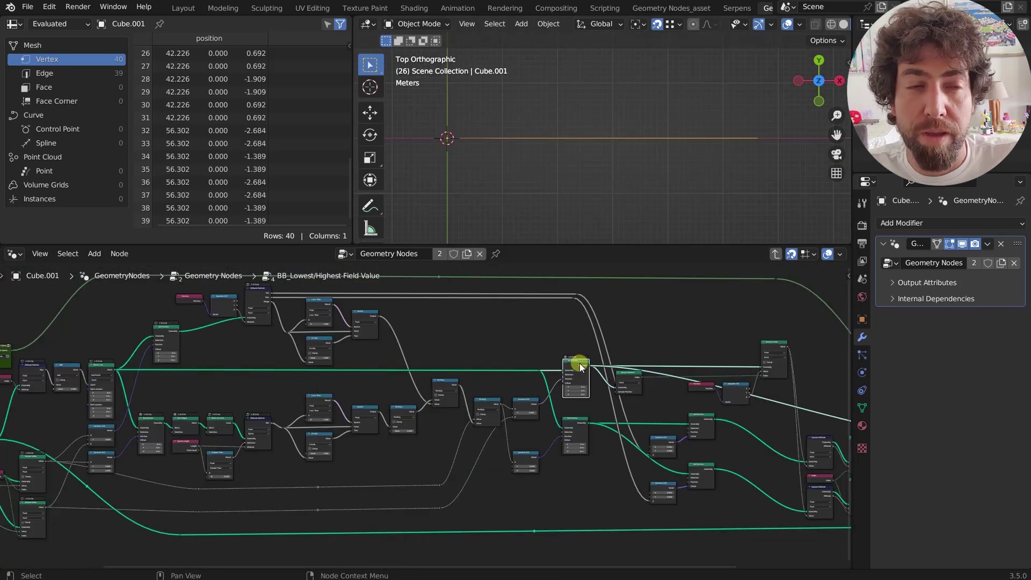
click(818, 60)
shift+middle_drag(721, 121, 680, 150)
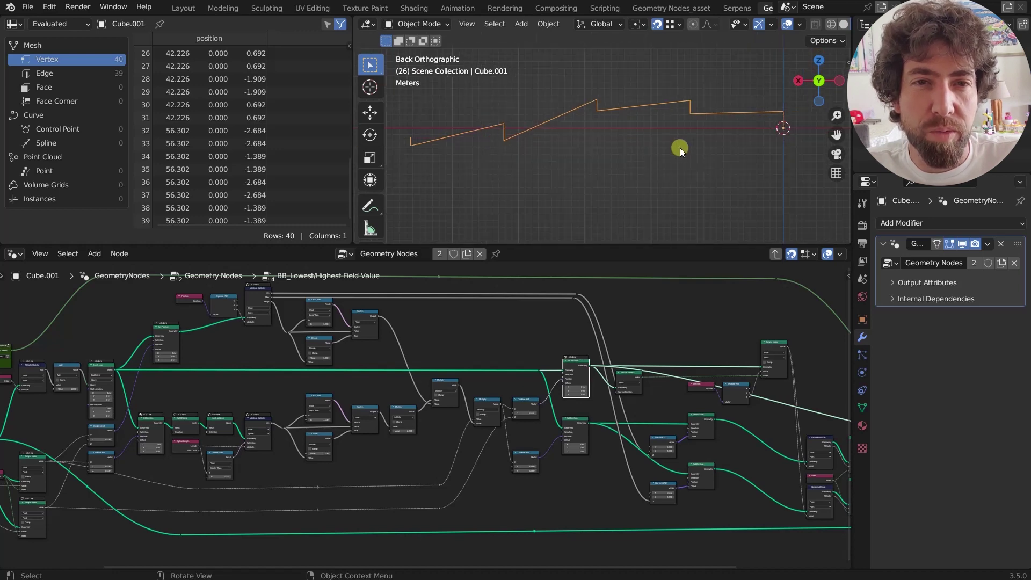
scroll(679, 148, down, 2)
scroll(718, 138, up, 1)
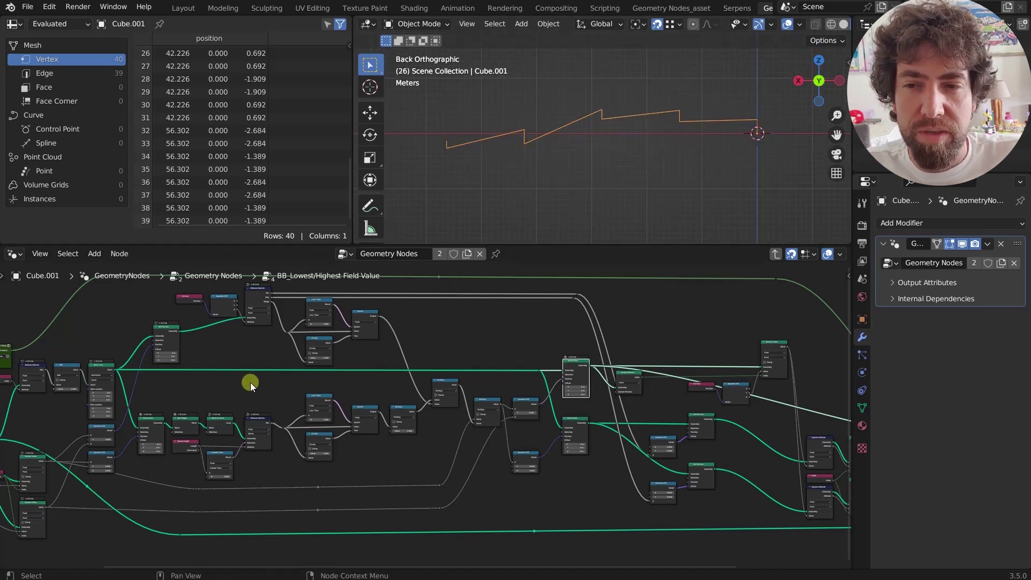
middle_drag(202, 378, 223, 379)
scroll(144, 376, up, 1)
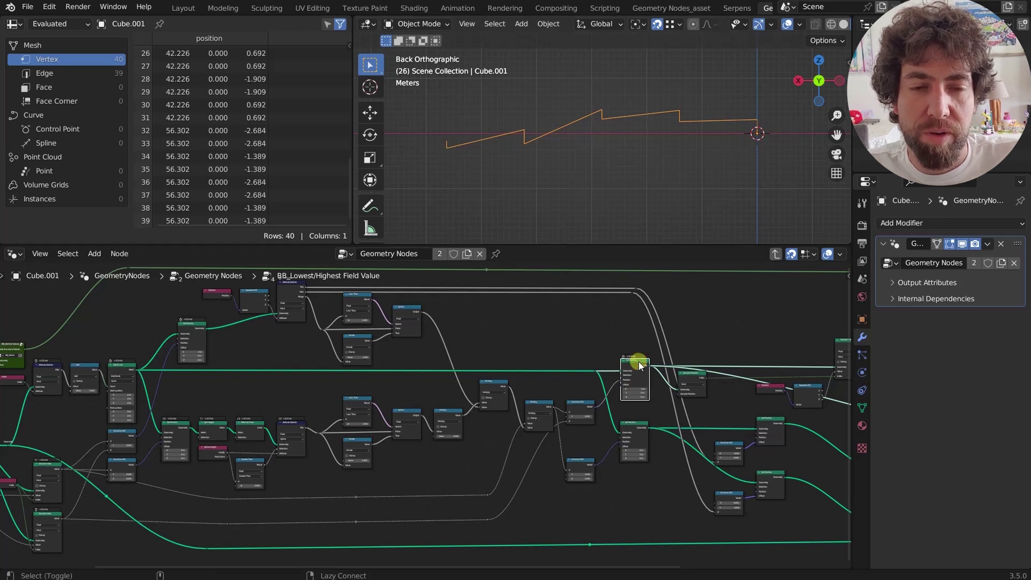
- Compare the flattened and Z 4.354 Set Position previews, ending on the upper zigzag one
shift+click(635, 425)
ctrl+shift+click(769, 420)
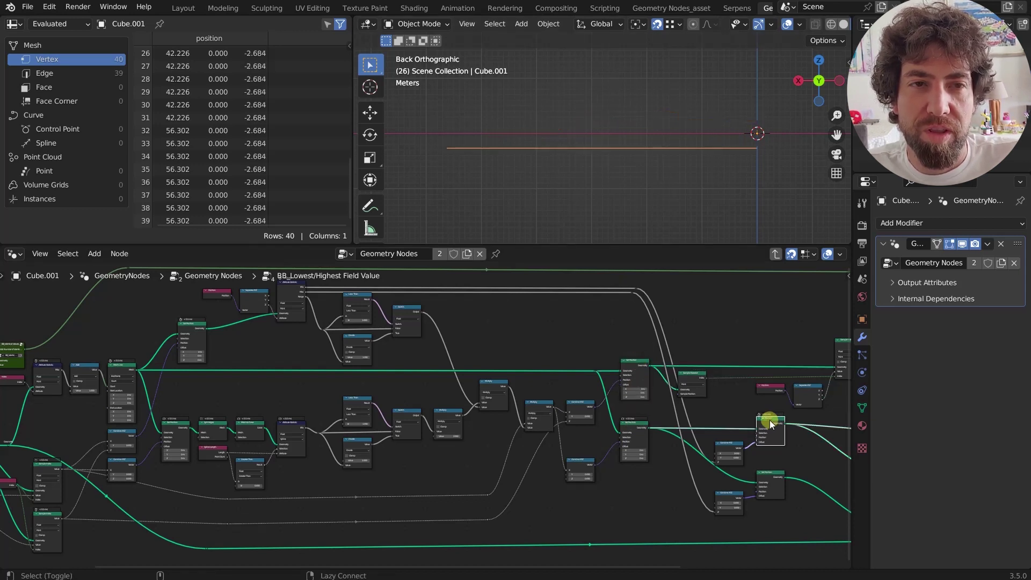
ctrl+shift+click(772, 481)
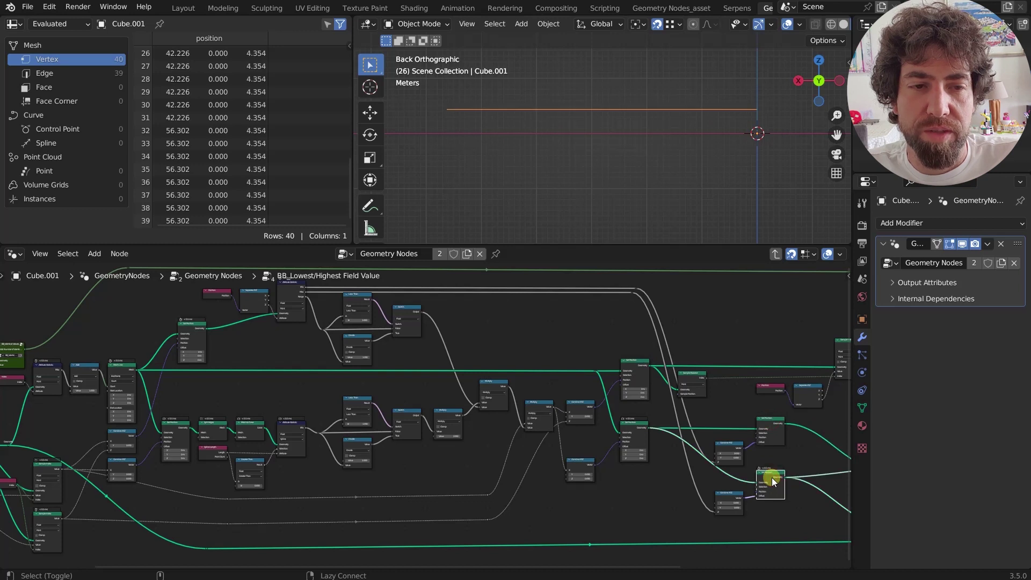
ctrl+shift+click(639, 363)
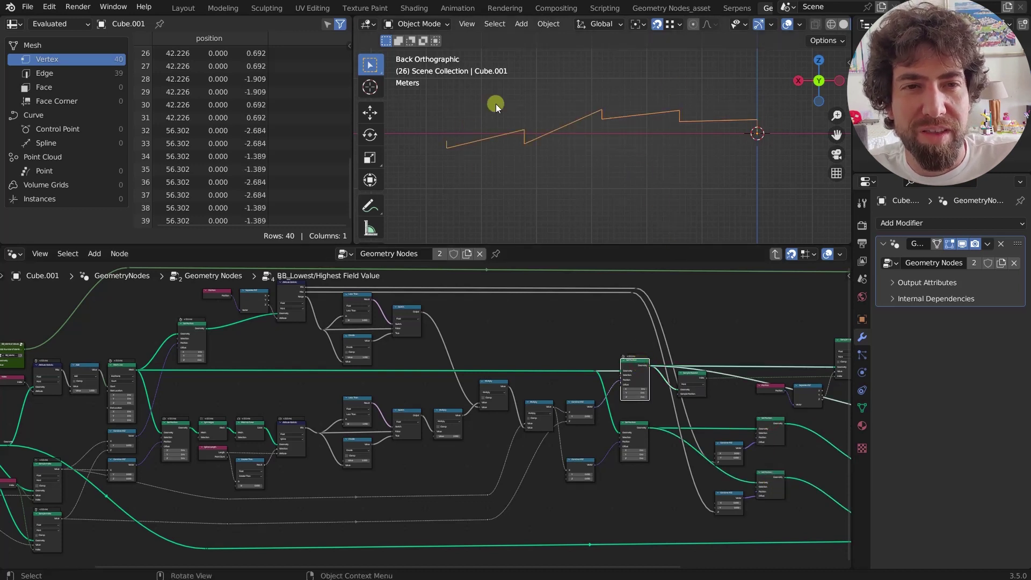
- Draw a blue annotation arrow beneath the full length of the zigzag curve
scroll(578, 365, up, 3)
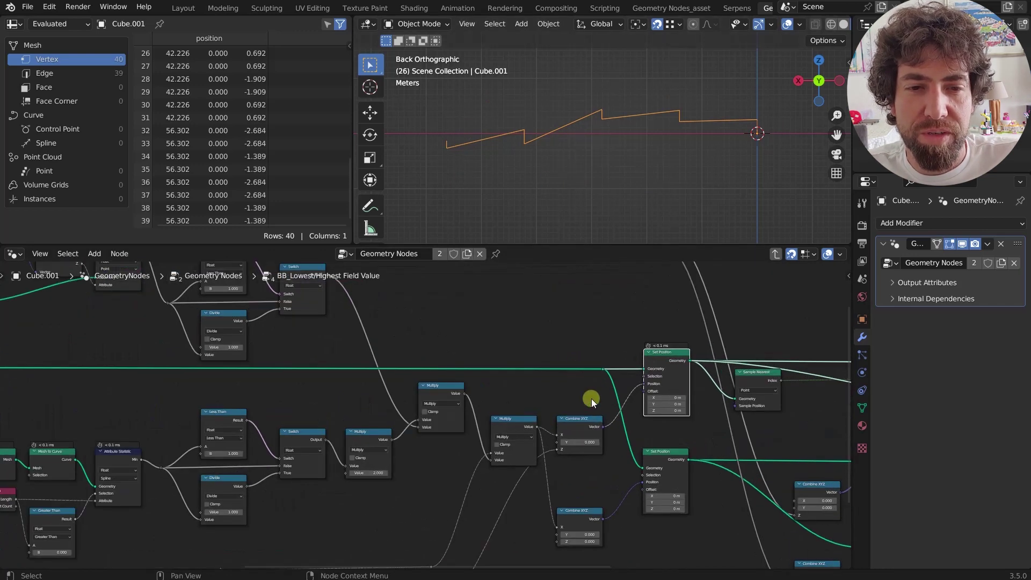
middle_drag(591, 398, 609, 399)
scroll(610, 400, down, 2)
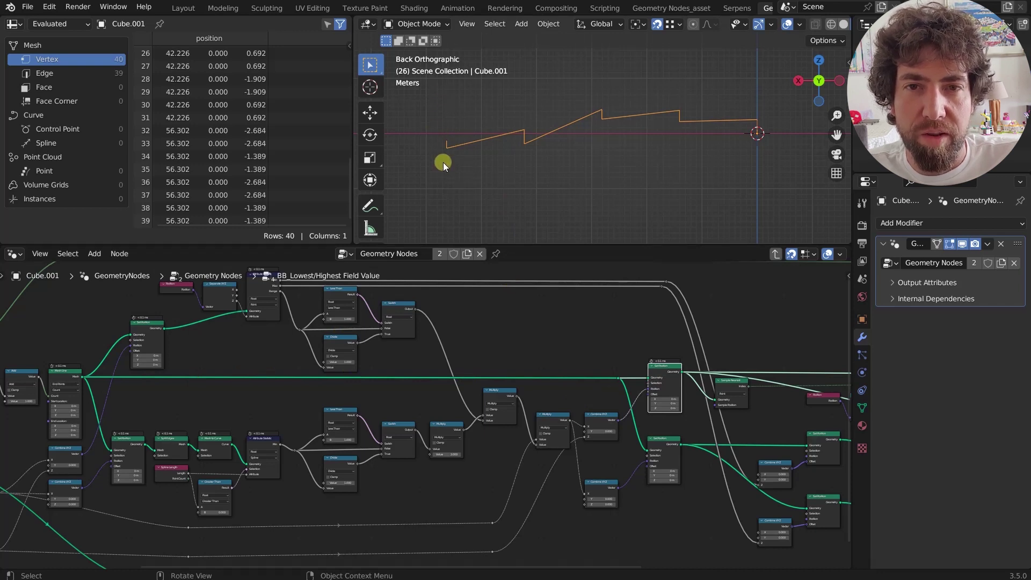
mouse_move(443, 162)
mouse_down()
mouse_move(758, 155)
mouse_move(752, 178)
mouse_up()
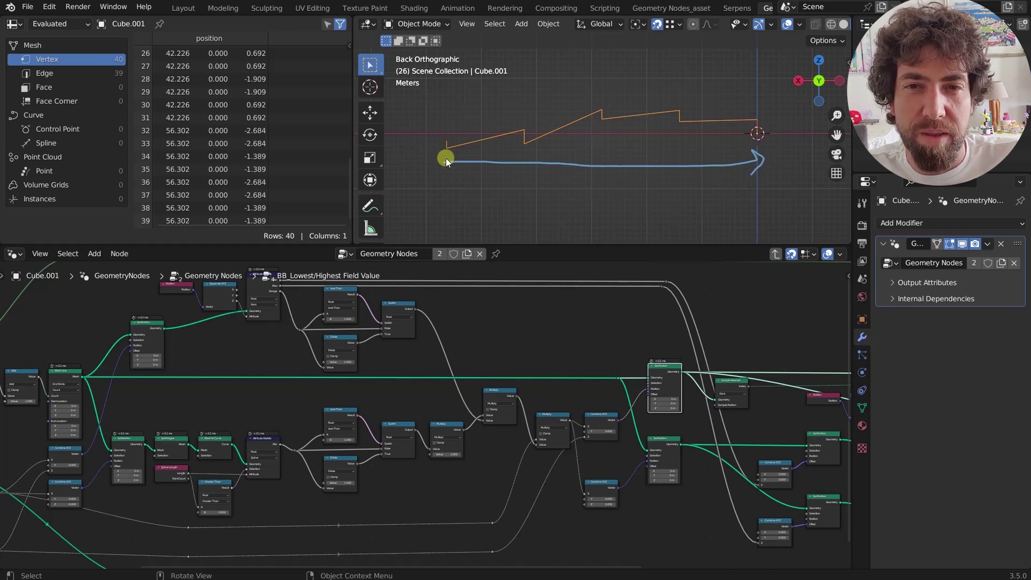
- Mark four ticks along the arrow, retouch its head, and draw an upward arrow at left
drag(445, 159, 445, 166)
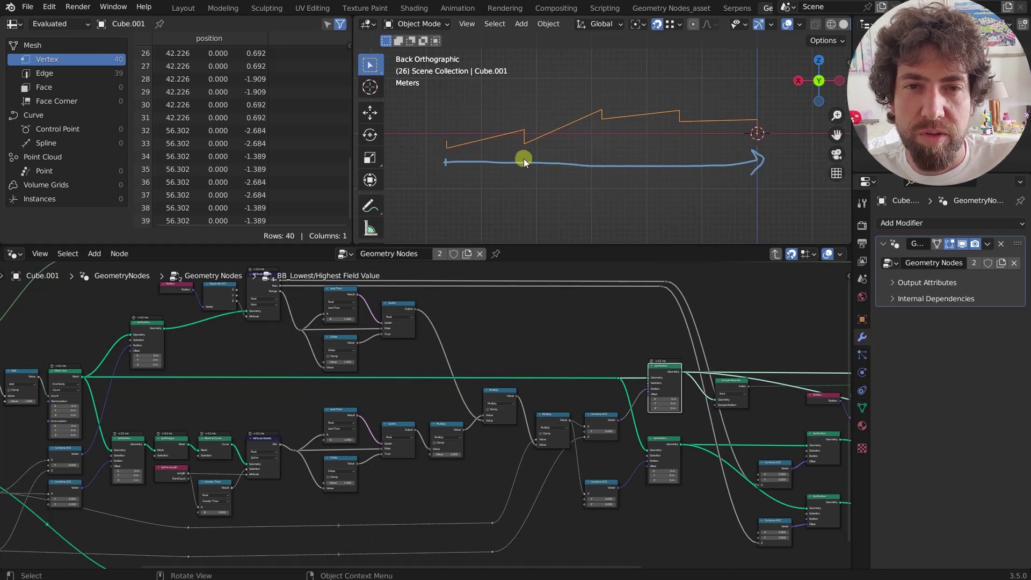
drag(524, 159, 525, 167)
drag(598, 160, 598, 175)
drag(680, 159, 680, 172)
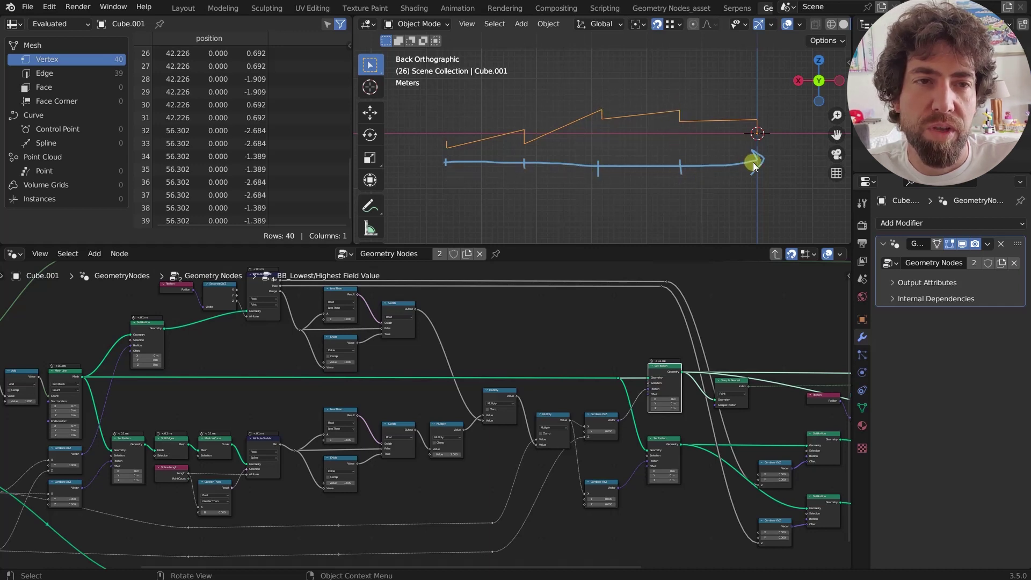
drag(754, 163, 761, 168)
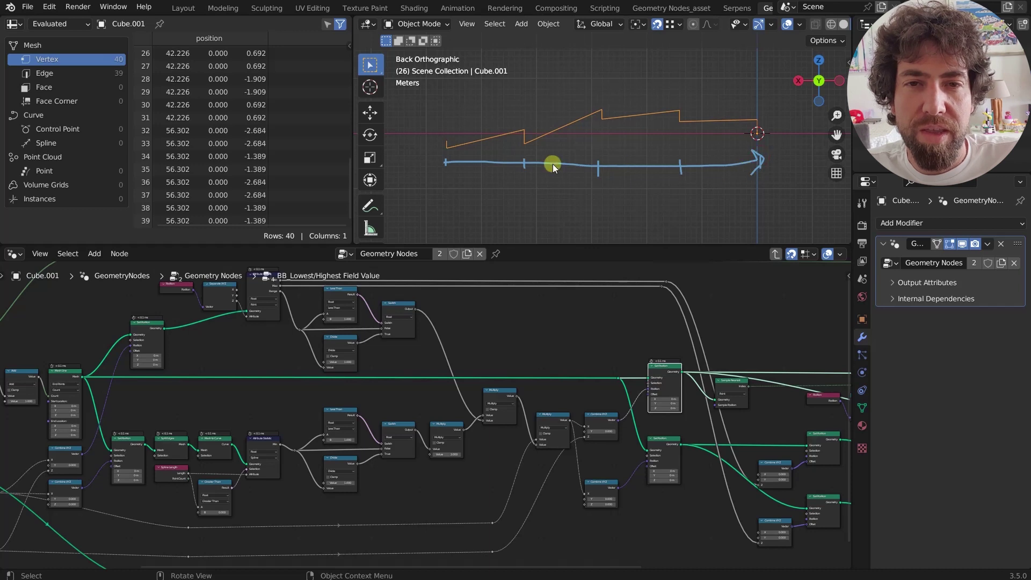
mouse_move(425, 153)
mouse_down()
mouse_move(419, 103)
mouse_move(430, 106)
mouse_up()
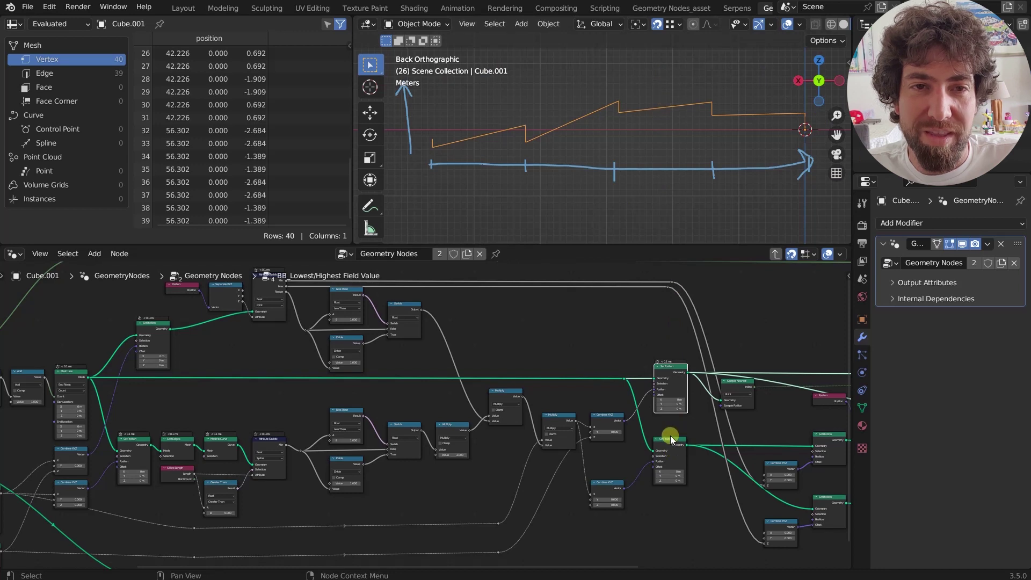
- Toggle previews between the flat Z -2.684, raised Z 4.354 and zigzag outputs, ending on the sawtooth
alt+shift+click(830, 437)
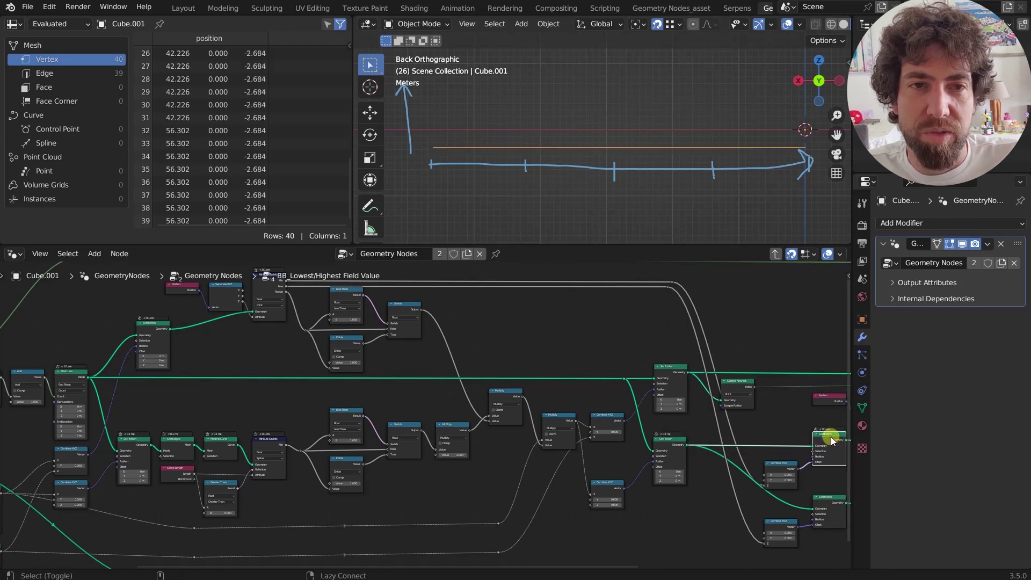
ctrl+shift+click(831, 501)
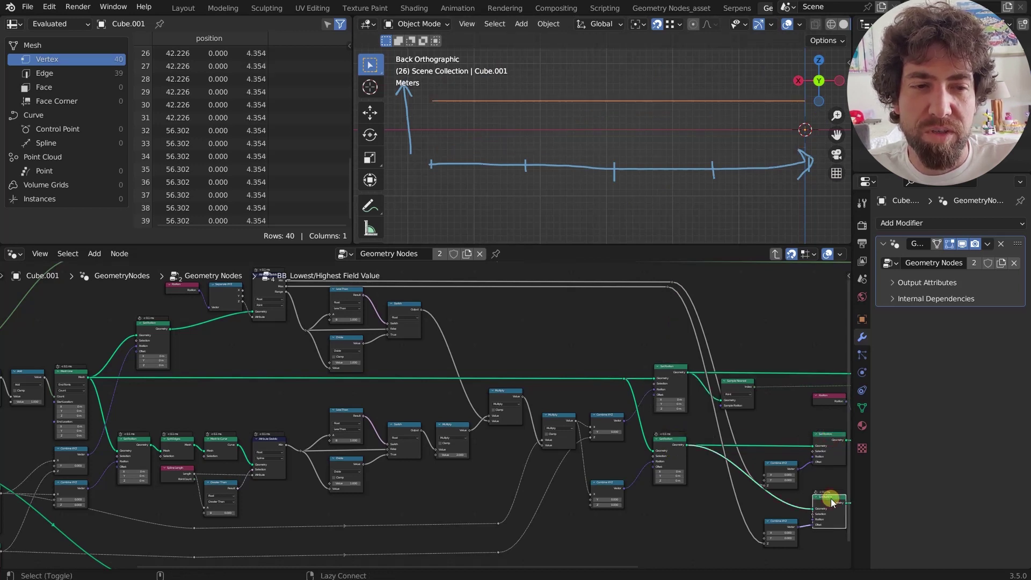
ctrl+shift+click(829, 438)
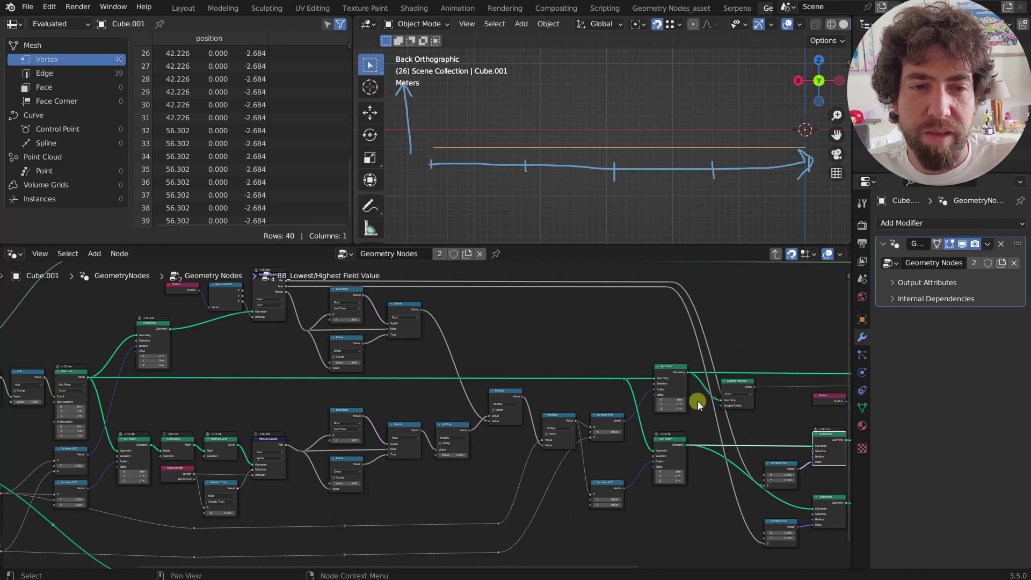
ctrl+shift+click(675, 367)
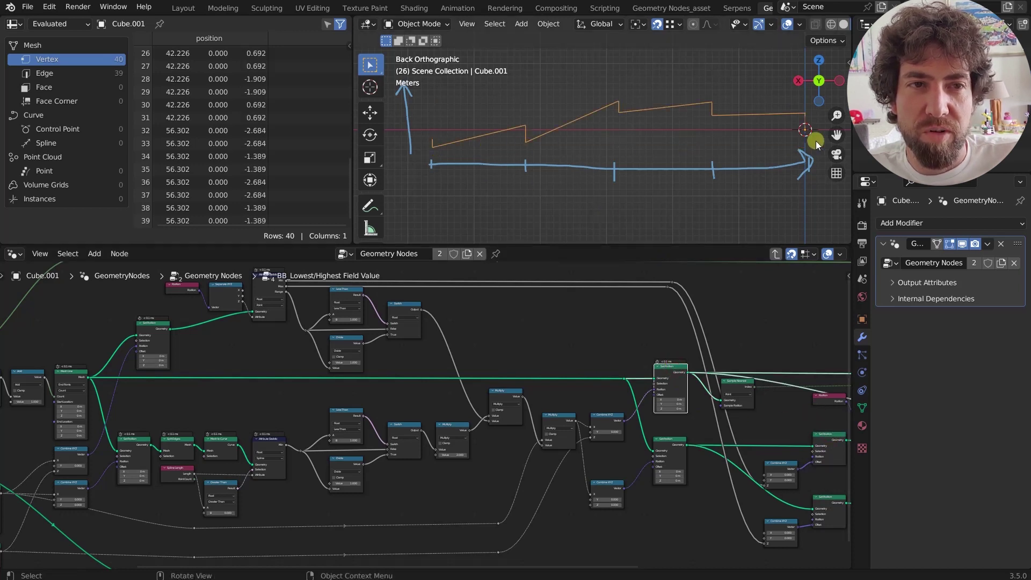
ctrl+shift+click(670, 443)
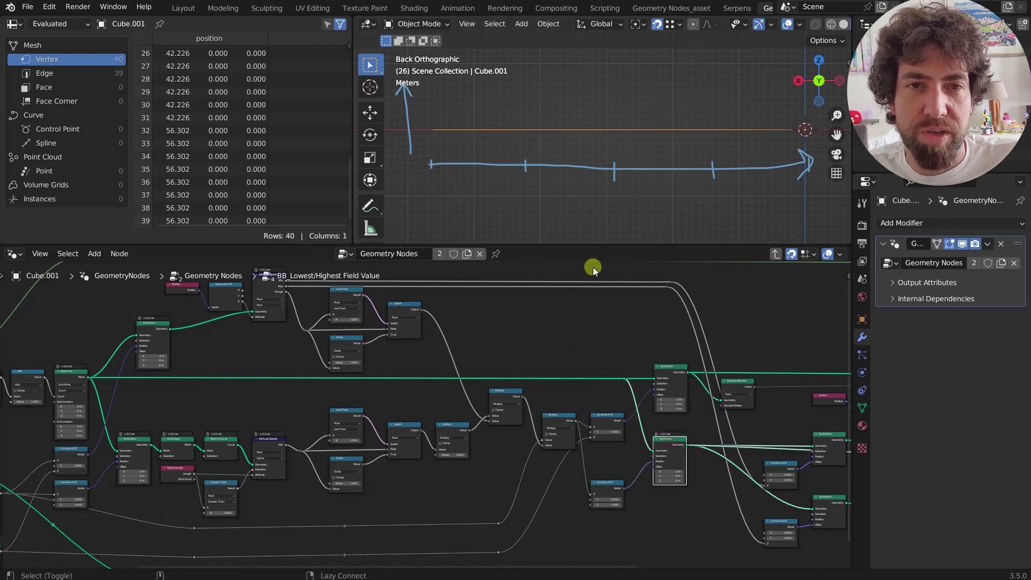
ctrl+shift+click(824, 501)
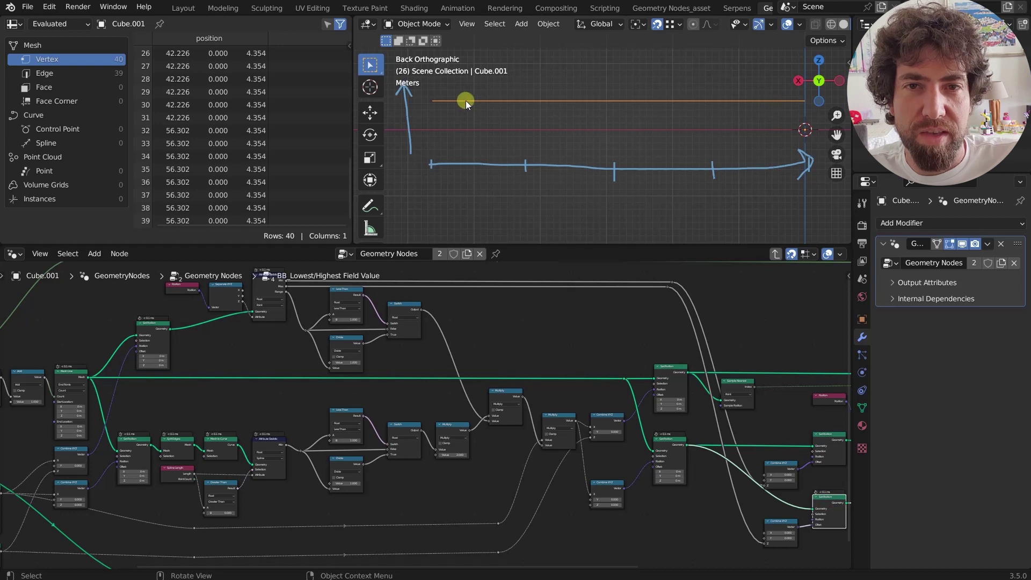
ctrl+shift+click(680, 366)
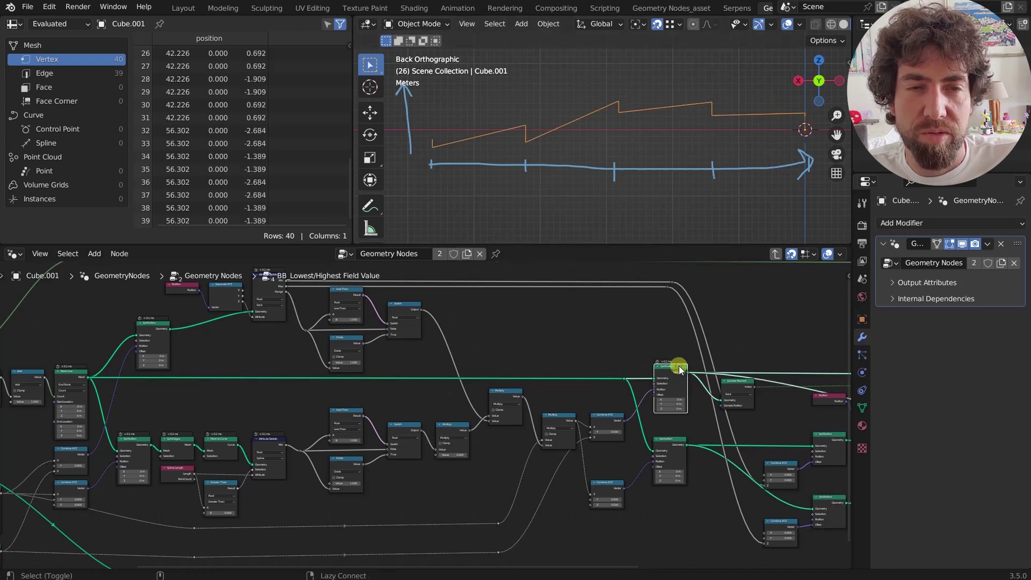
ctrl+shift+click(829, 504)
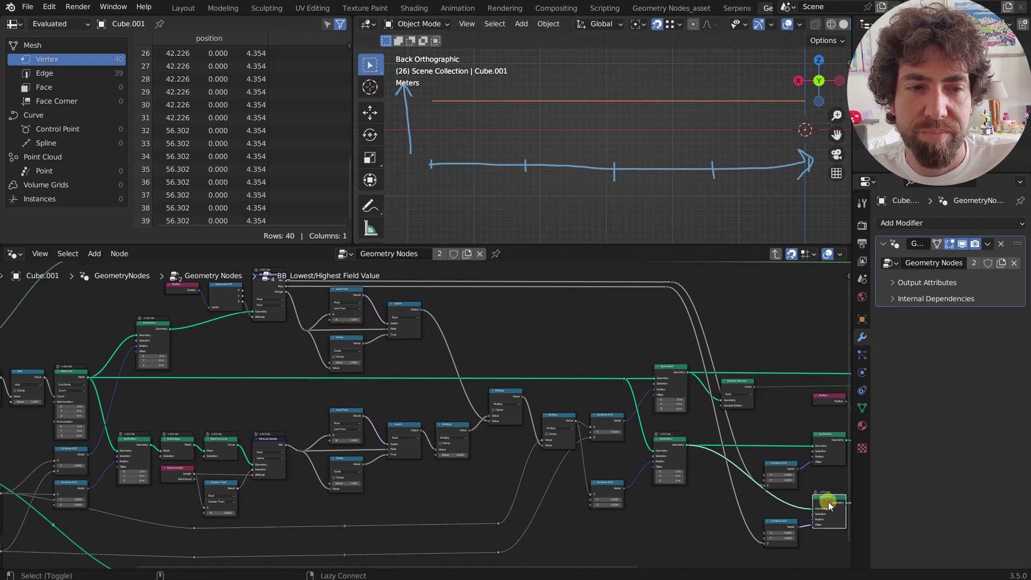
ctrl+shift+click(827, 434)
ctrl+shift+click(664, 365)
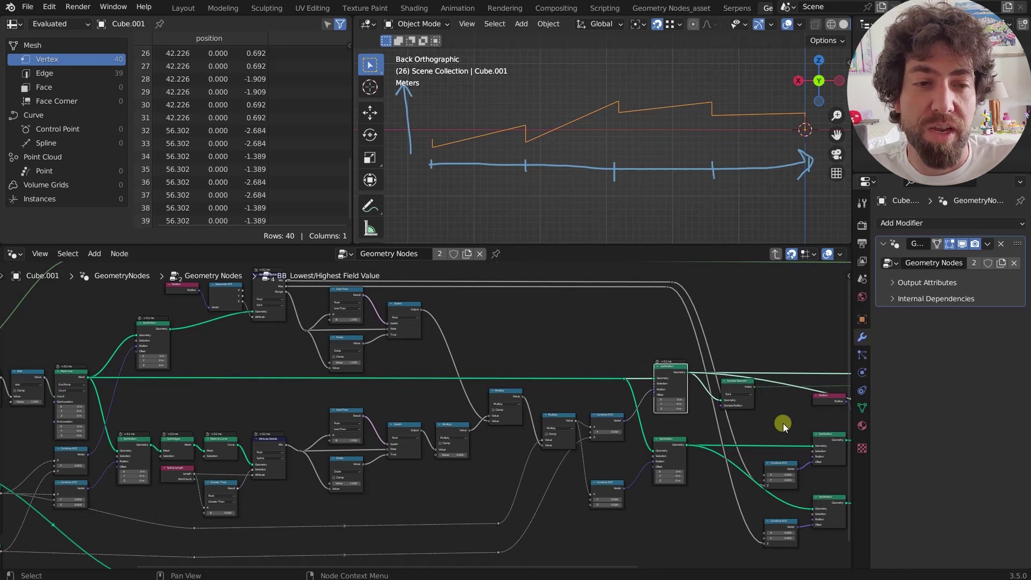
ctrl+shift+click(829, 437)
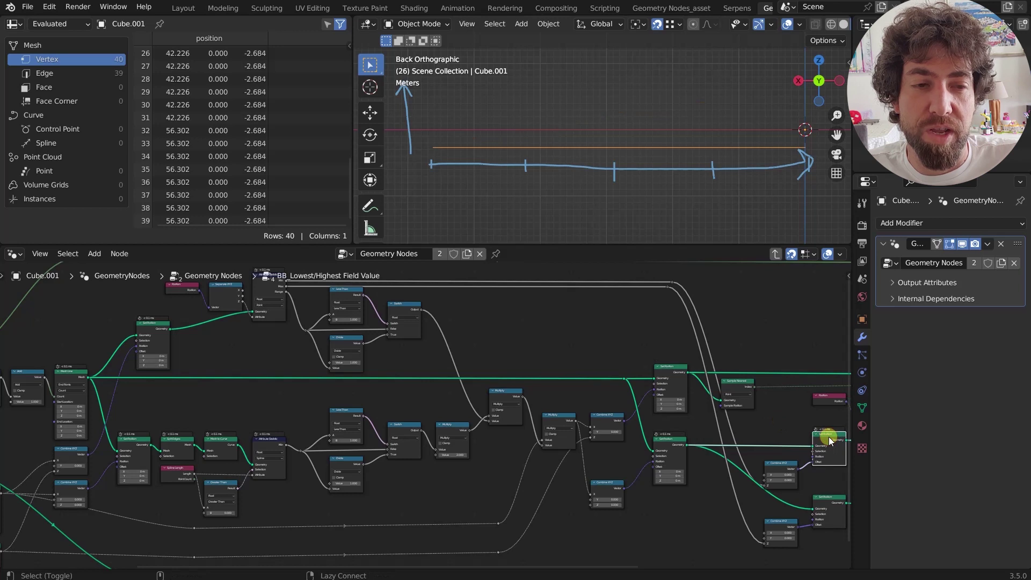
ctrl+shift+click(674, 368)
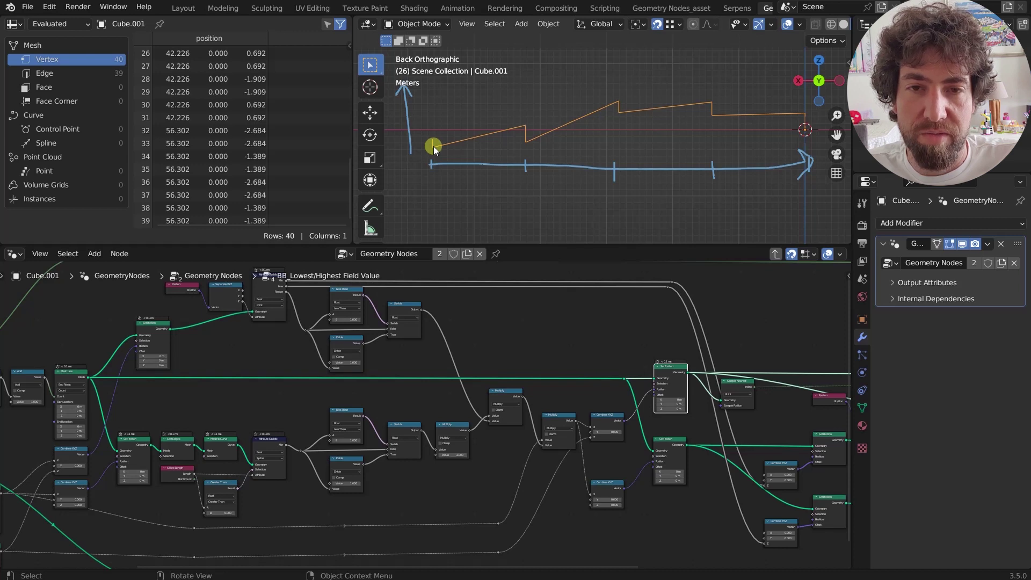
- Trace a second line under the curve and circle the feet of its steps and endpoint
drag(434, 146, 808, 138)
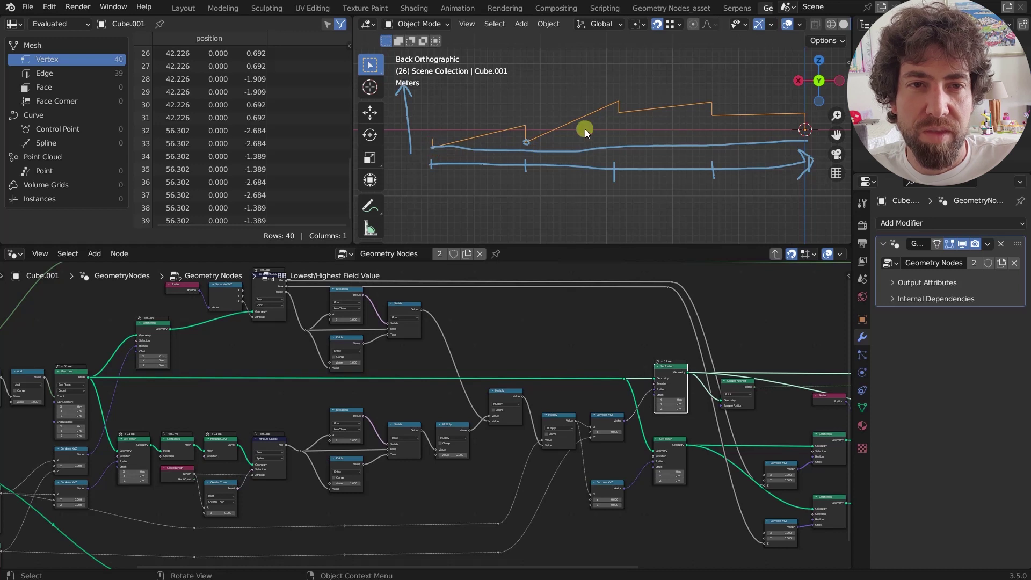
drag(617, 113, 618, 110)
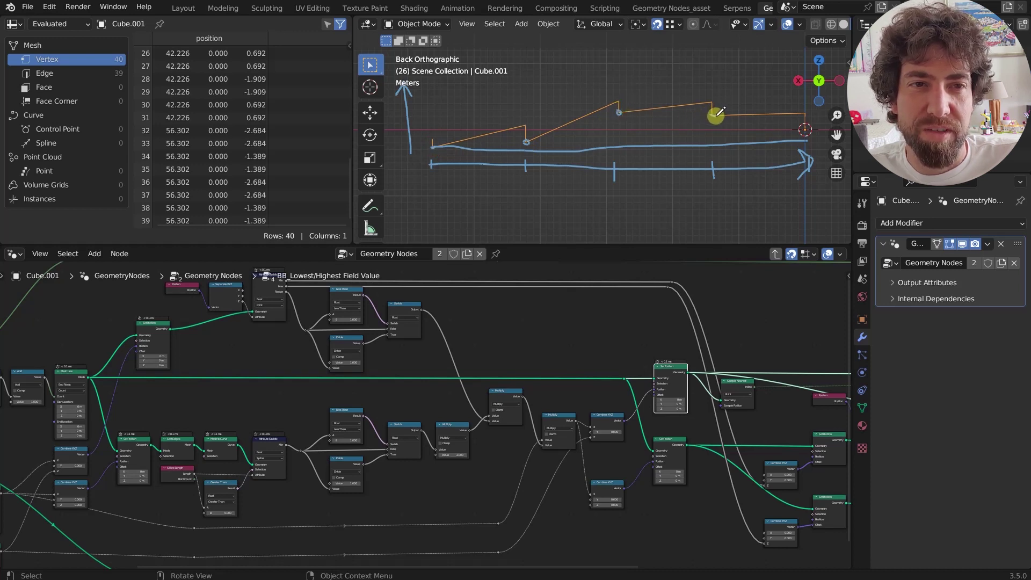
drag(713, 112, 712, 115)
drag(805, 114, 804, 116)
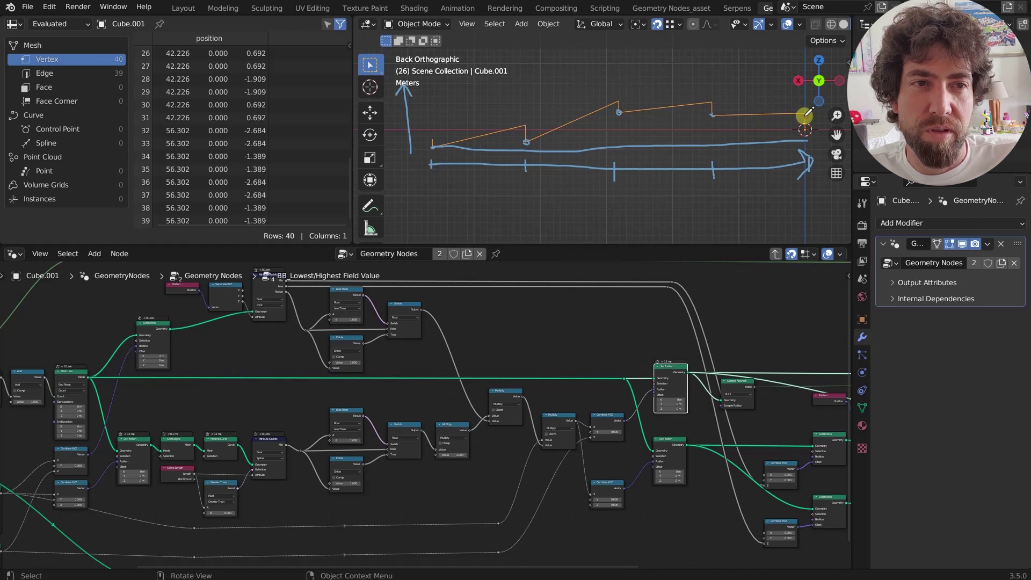
- Draw loops over the arrowhead and the third and middle axis ticks
mouse_move(813, 162)
mouse_down()
mouse_move(803, 156)
mouse_move(807, 171)
mouse_up()
mouse_move(712, 167)
mouse_down()
mouse_move(702, 171)
mouse_move(710, 175)
mouse_up()
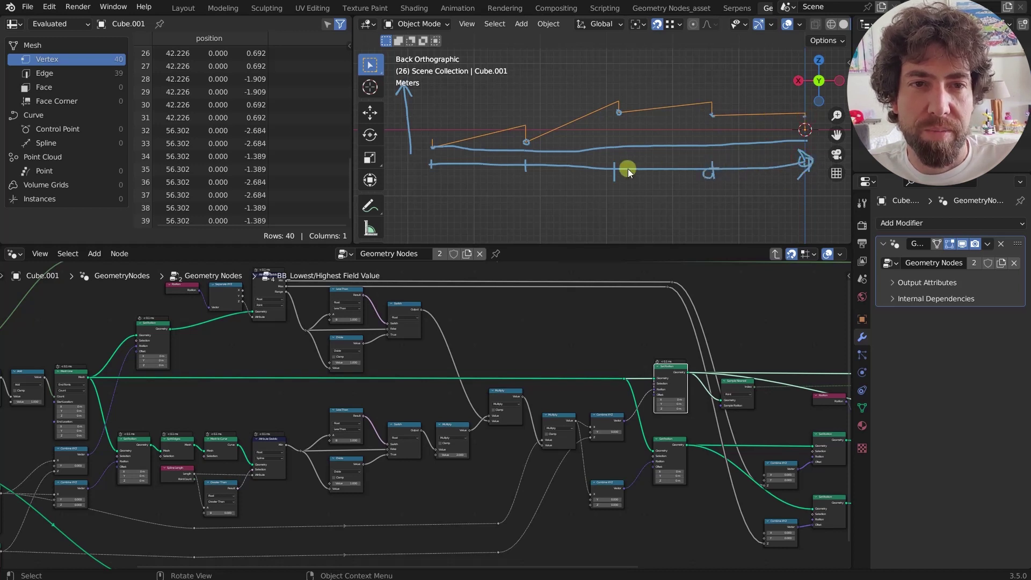
drag(617, 167, 622, 160)
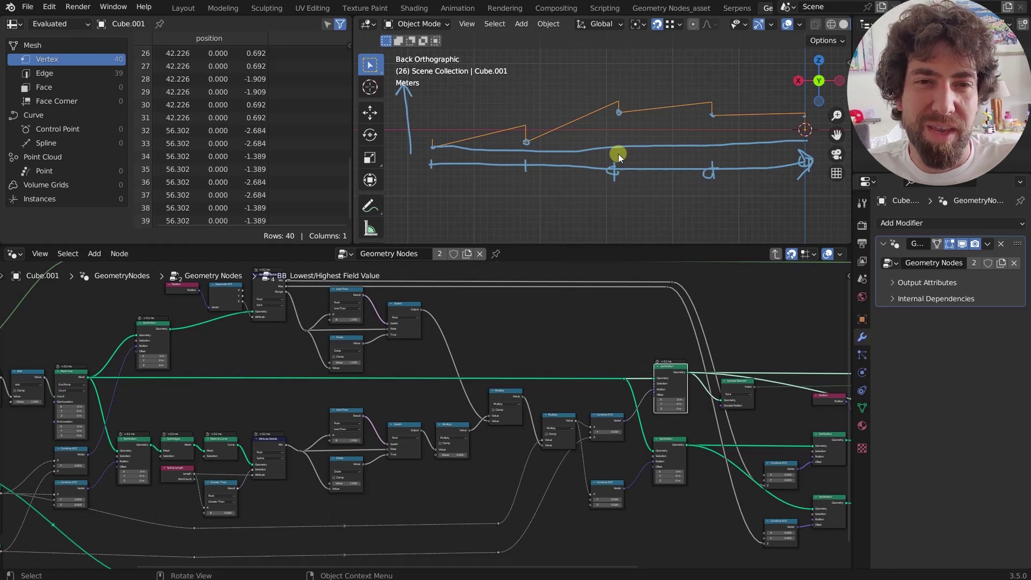
middle_drag(587, 159, 578, 159)
- Tilt the view, then sketch a new baseline with a rising stroke and a tick mark
scroll(526, 160, up, 3)
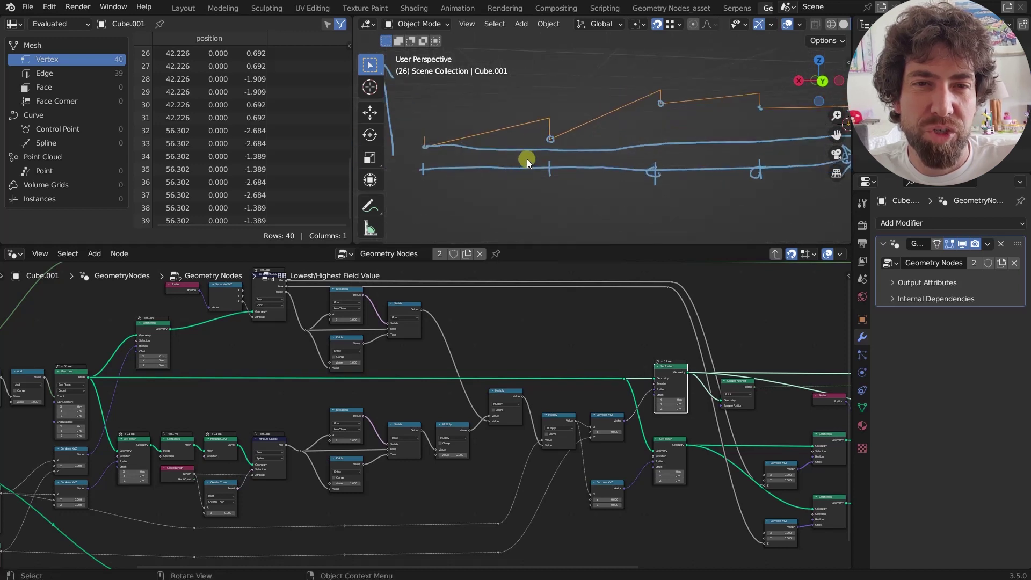
scroll(527, 159, down, 3)
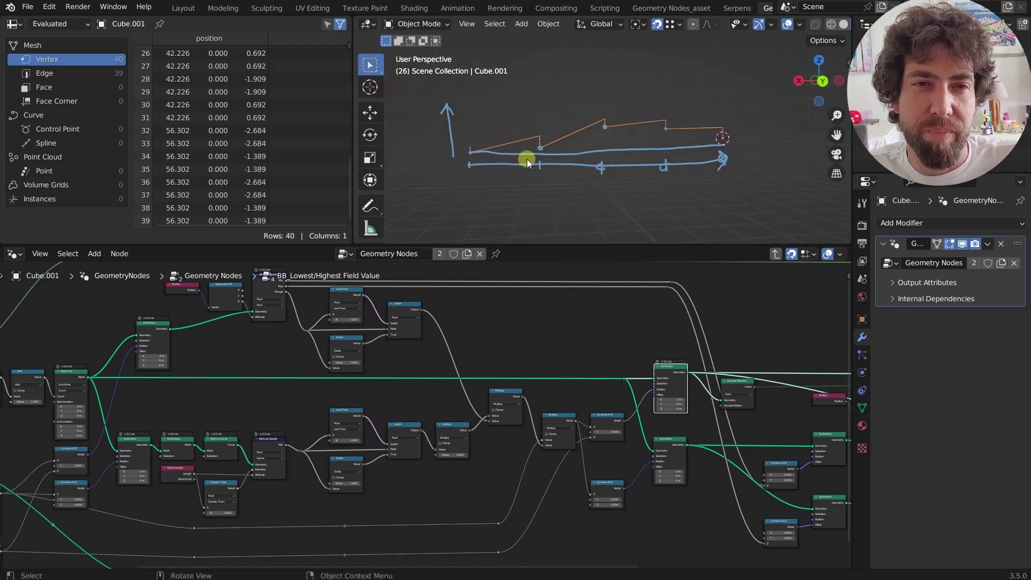
mouse_move(526, 159)
middle_down()
mouse_move(568, 212)
mouse_move(618, 85)
middle_up()
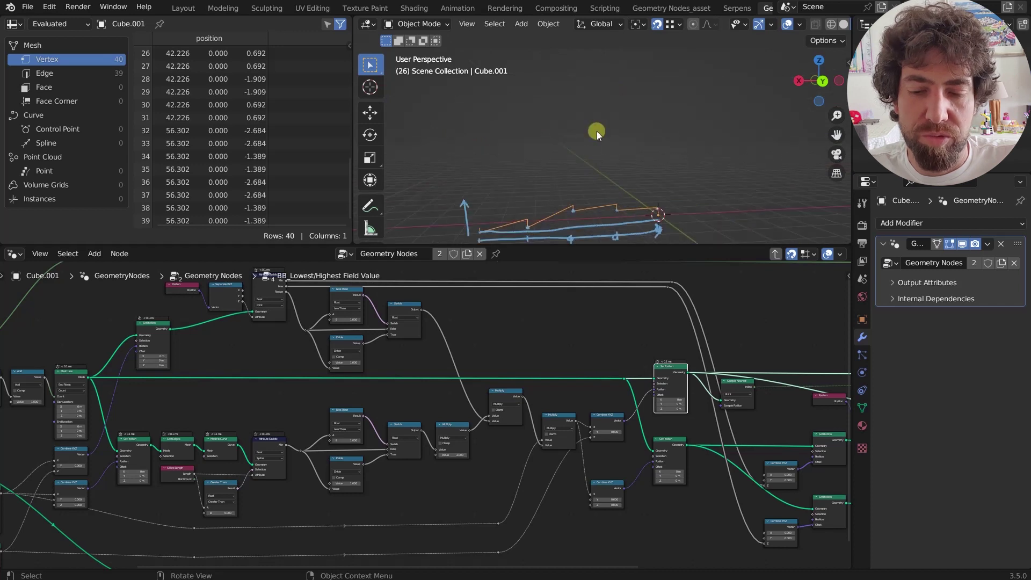
drag(555, 141, 736, 139)
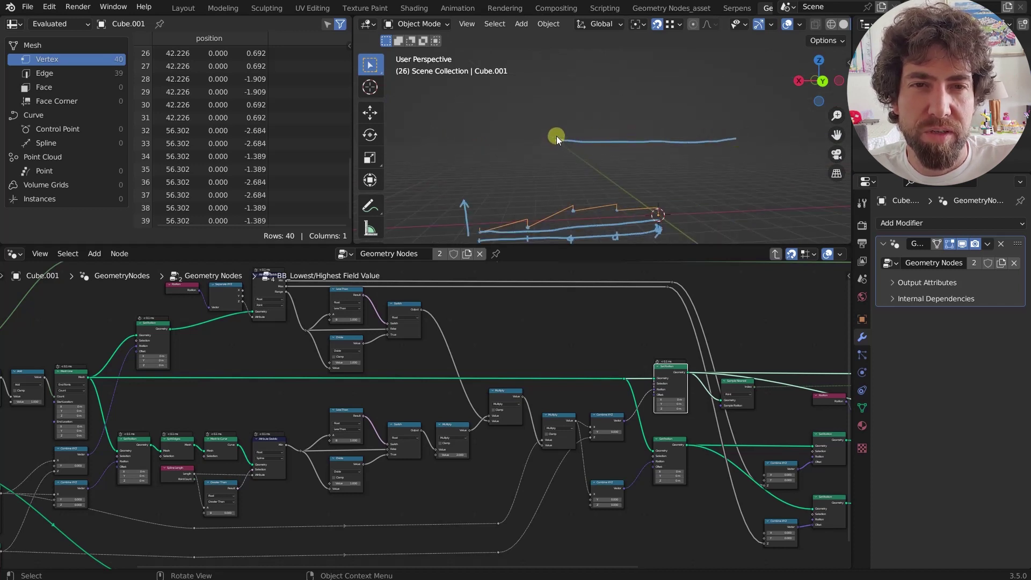
mouse_move(555, 135)
mouse_down()
mouse_move(613, 52)
mouse_move(650, 130)
mouse_move(668, 110)
mouse_move(693, 129)
mouse_up()
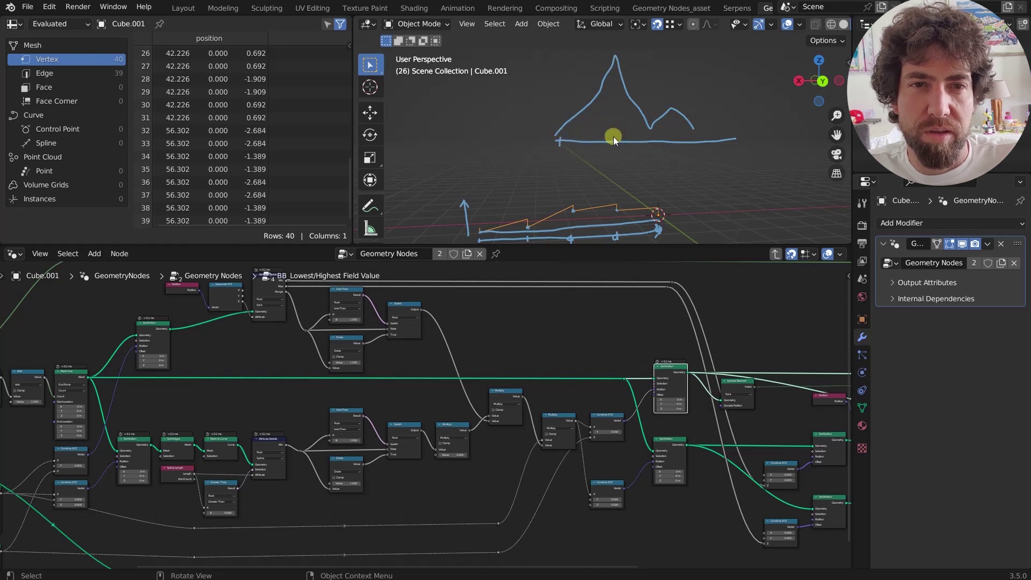
mouse_move(613, 137)
mouse_down()
mouse_move(612, 154)
mouse_move(648, 159)
mouse_up()
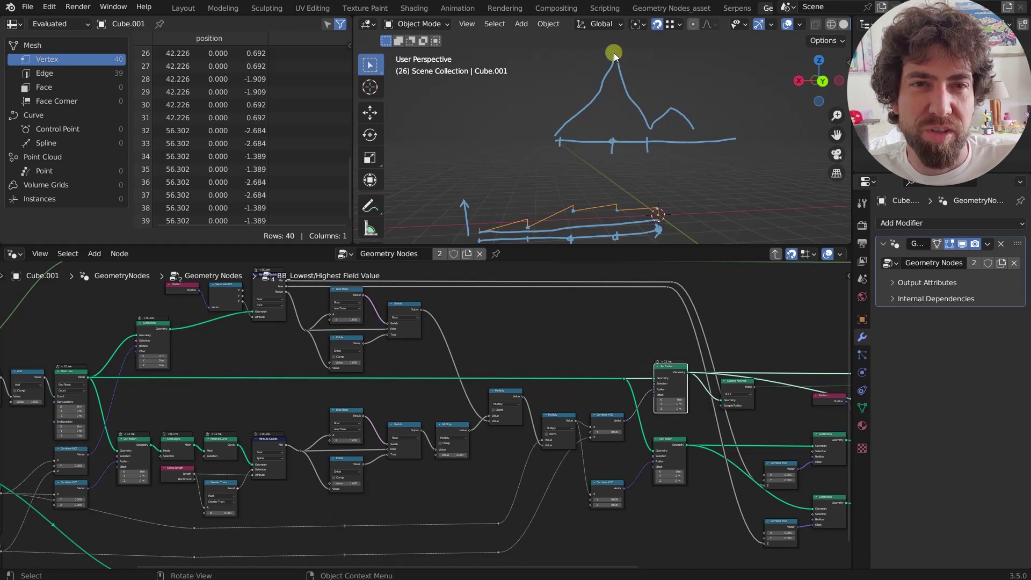
- Add a left base mark, a second line underneath, a long slope and a vertical peak line
mouse_move(553, 131)
mouse_down()
mouse_move(578, 136)
mouse_move(560, 130)
mouse_up()
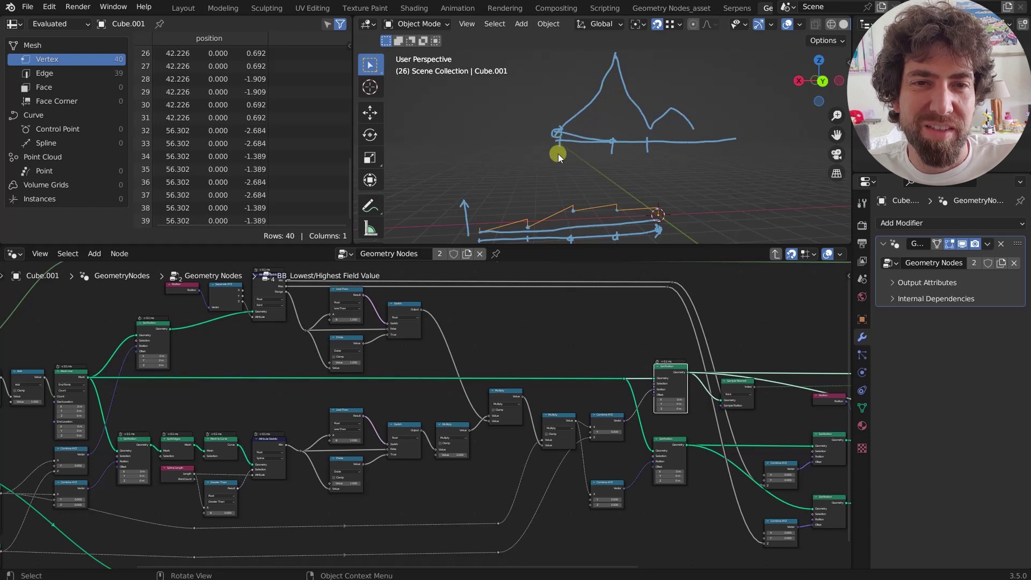
mouse_move(557, 156)
mouse_down()
mouse_move(709, 157)
mouse_move(696, 174)
mouse_up()
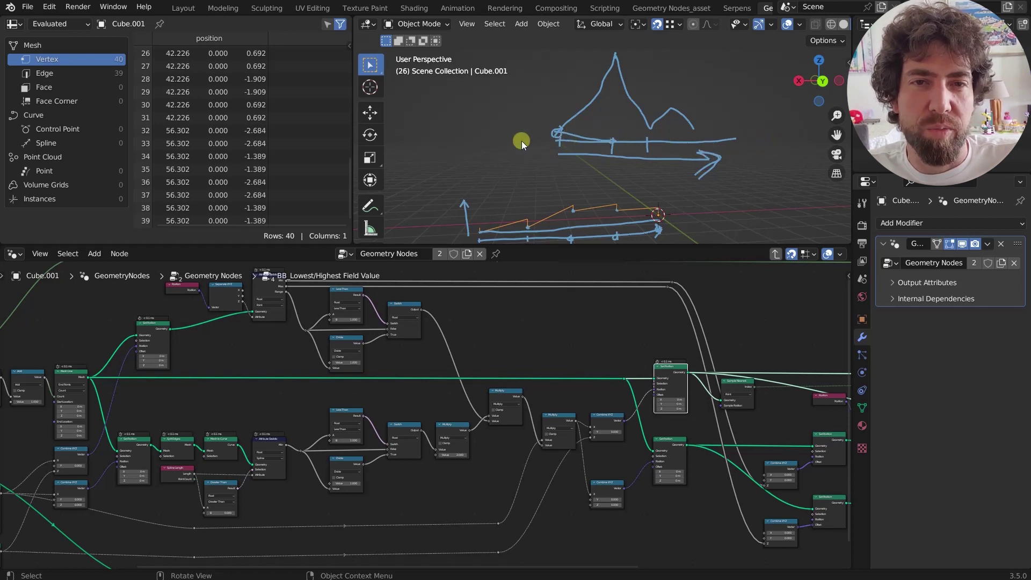
mouse_move(436, 144)
mouse_down()
mouse_move(610, 143)
mouse_move(607, 68)
mouse_move(541, 75)
mouse_move(429, 119)
mouse_up()
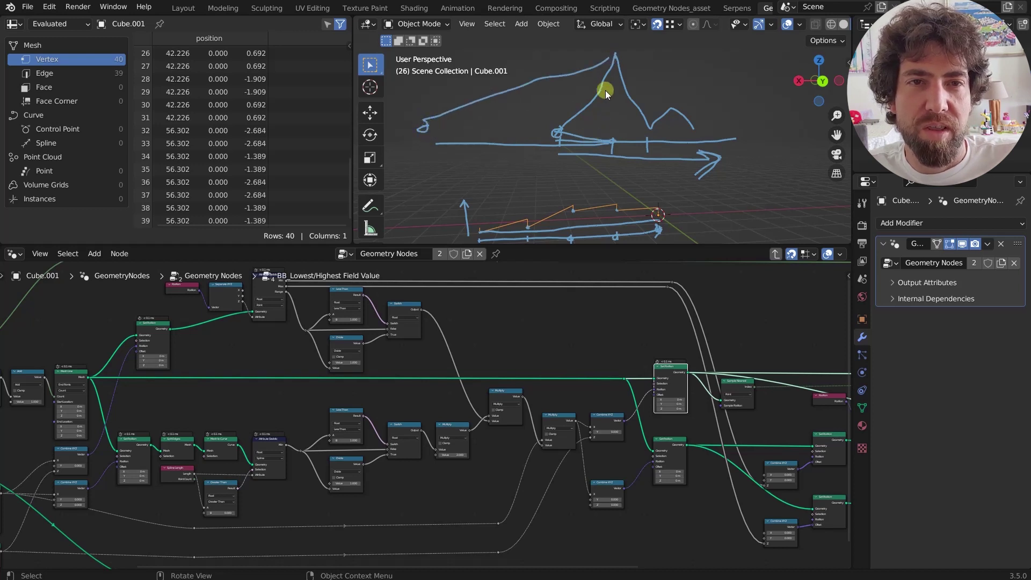
mouse_move(612, 59)
mouse_down()
mouse_move(614, 127)
mouse_move(612, 50)
mouse_up()
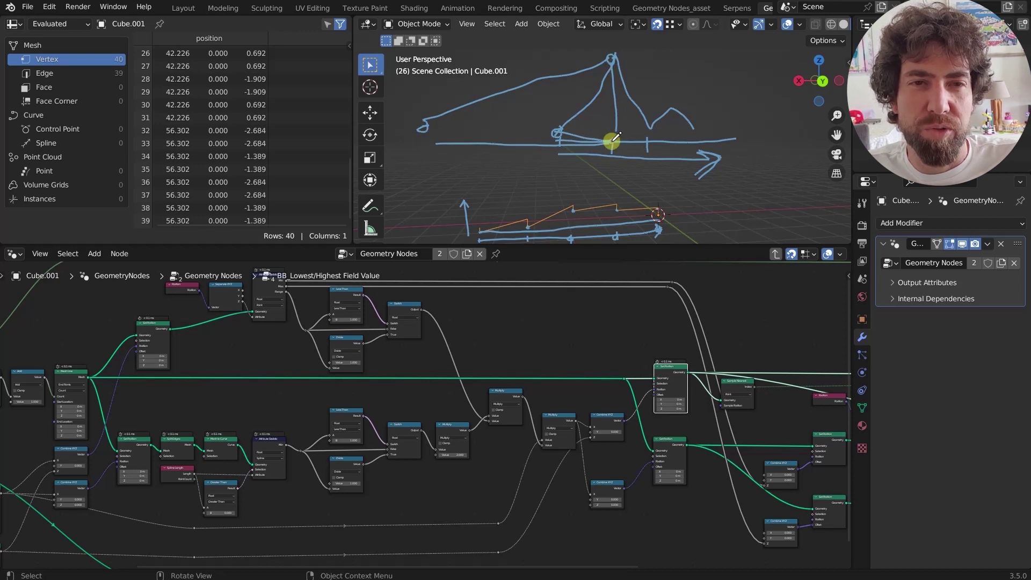
drag(612, 141, 613, 141)
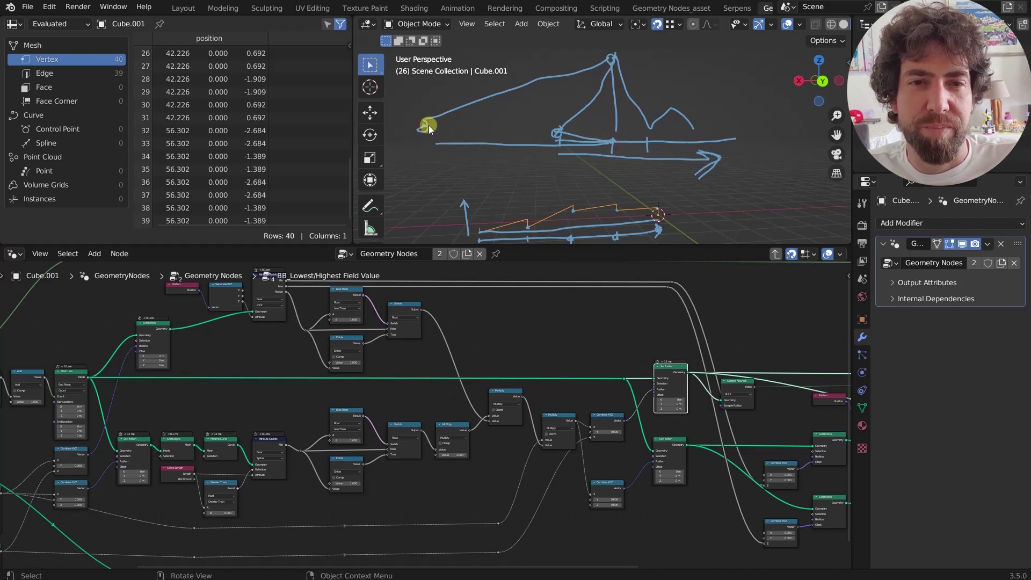
- Bring the Attribute Statistic nodes into view and draw a hull-like stroke on the sketch's baseline
scroll(672, 359, down, 3)
scroll(662, 439, up, 6)
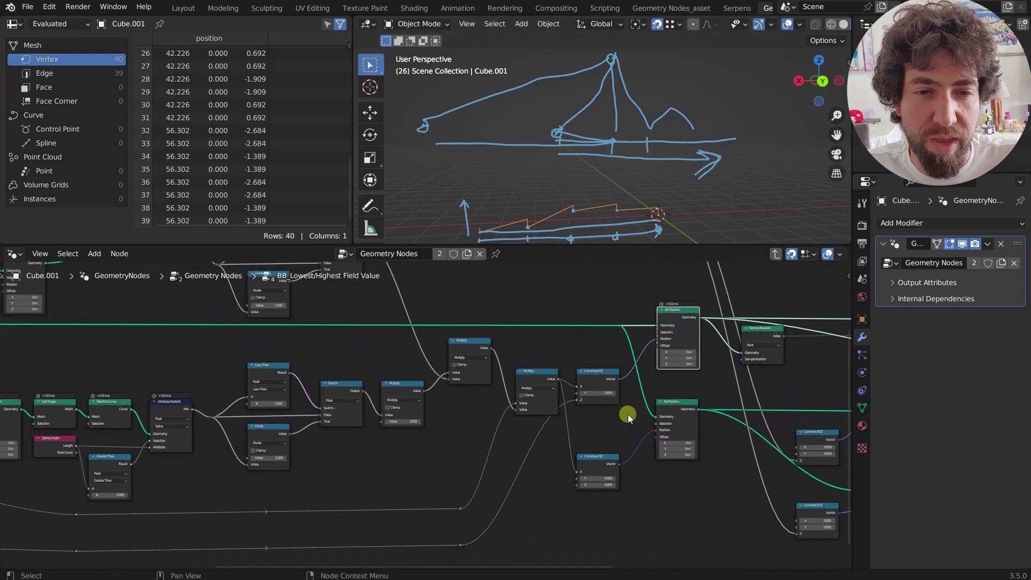
scroll(627, 414, down, 5)
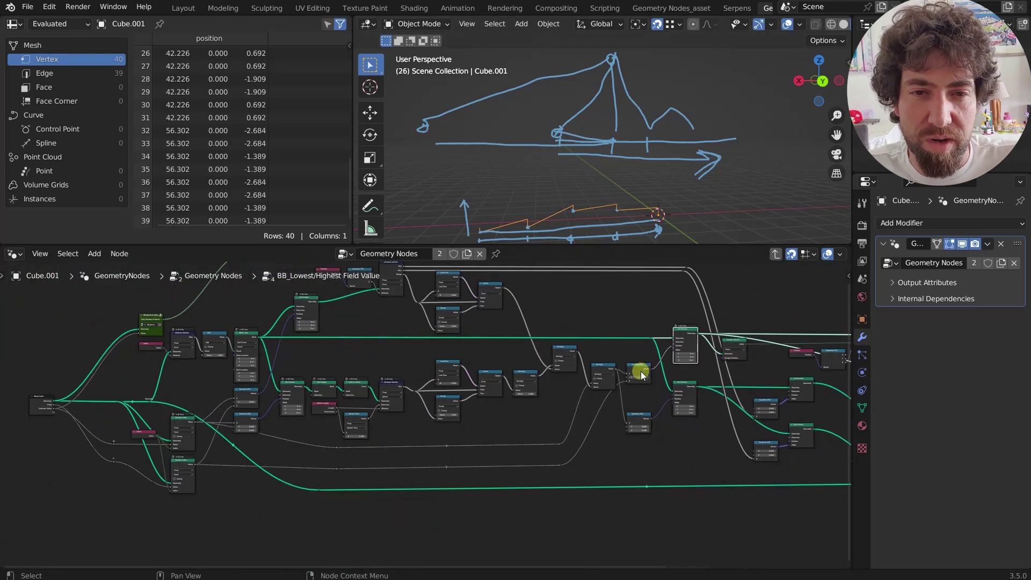
scroll(642, 372, down, 4)
scroll(441, 396, up, 7)
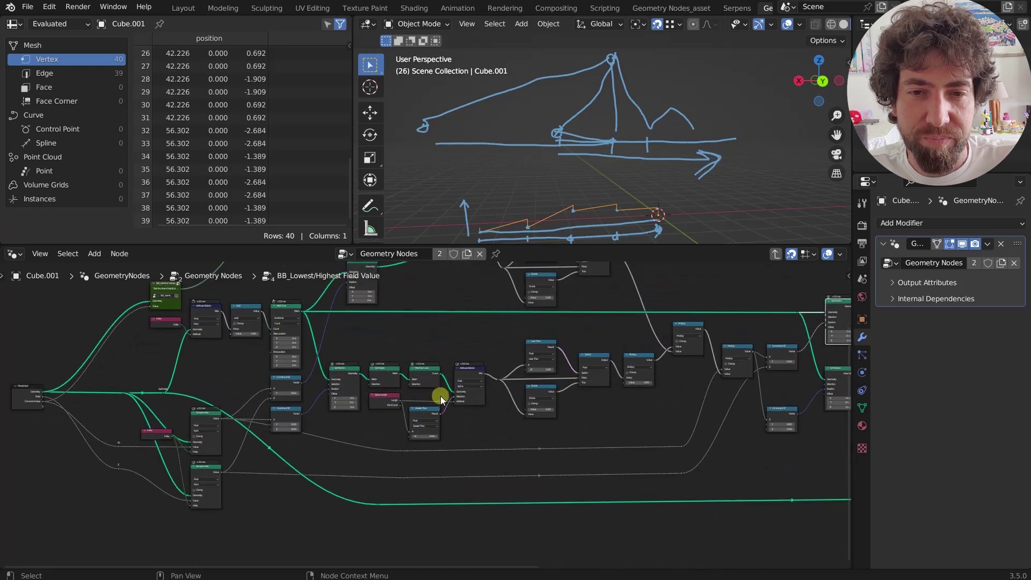
scroll(441, 396, up, 5)
middle_drag(473, 408, 491, 418)
scroll(491, 418, down, 3)
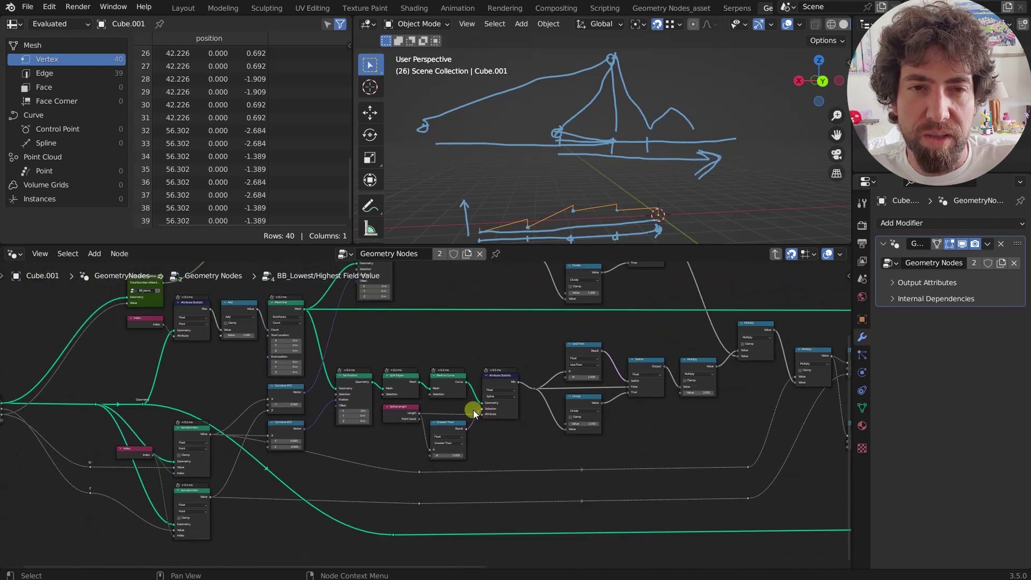
scroll(561, 147, up, 2)
mouse_move(548, 130)
mouse_down()
mouse_move(578, 138)
mouse_move(614, 129)
mouse_move(553, 122)
mouse_move(559, 146)
mouse_move(612, 121)
mouse_move(573, 134)
mouse_move(591, 134)
mouse_up()
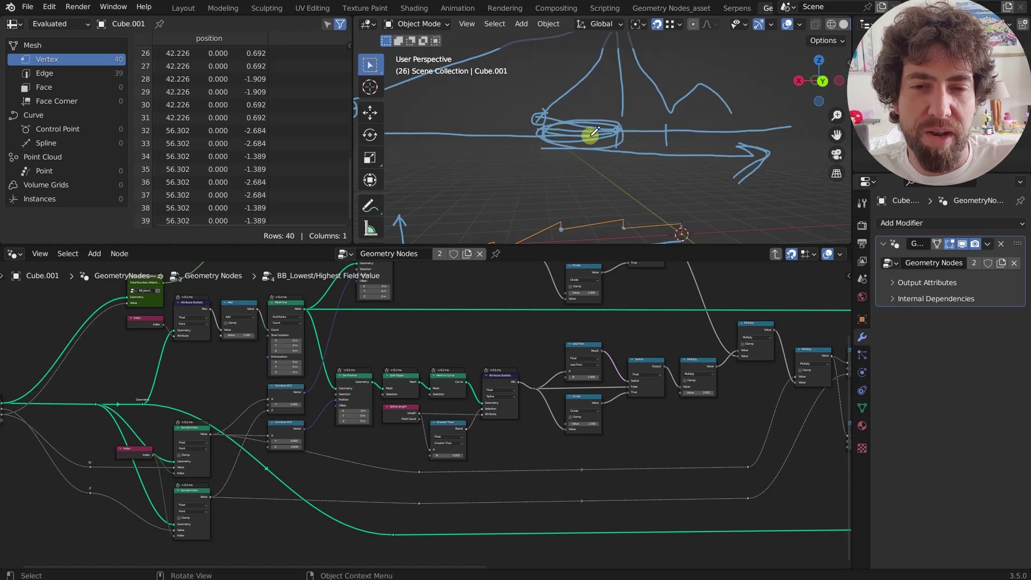
scroll(472, 406, down, 2)
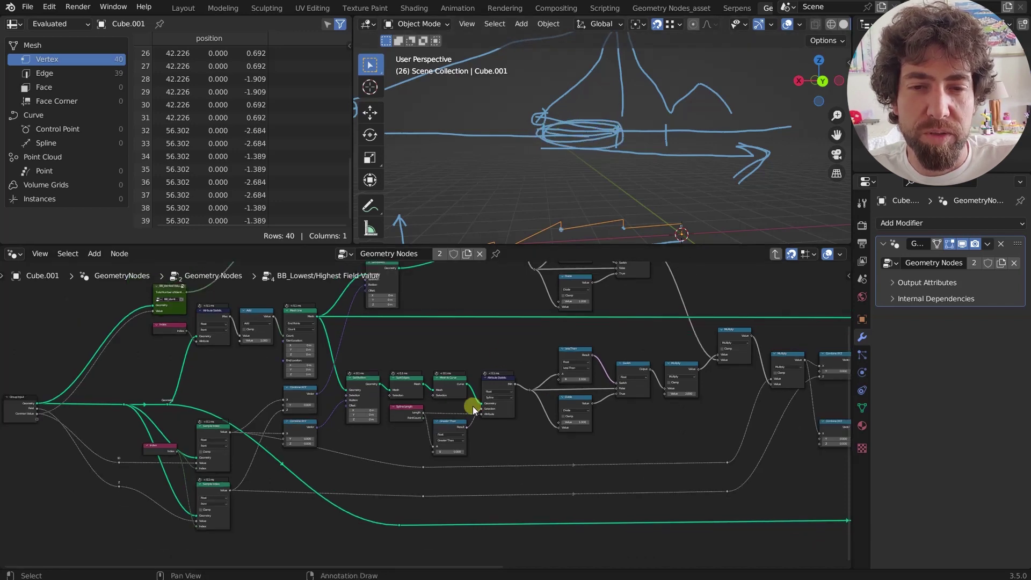
scroll(565, 188, down, 2)
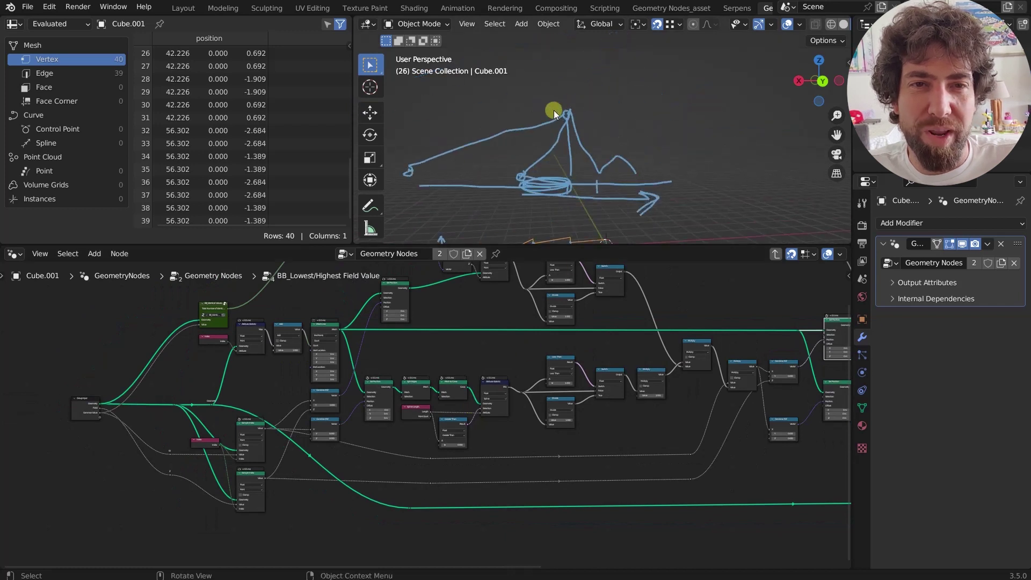
- Add horizontal strokes across the top of the peak and extend the sketch rightward
drag(552, 109, 608, 110)
drag(423, 163, 513, 163)
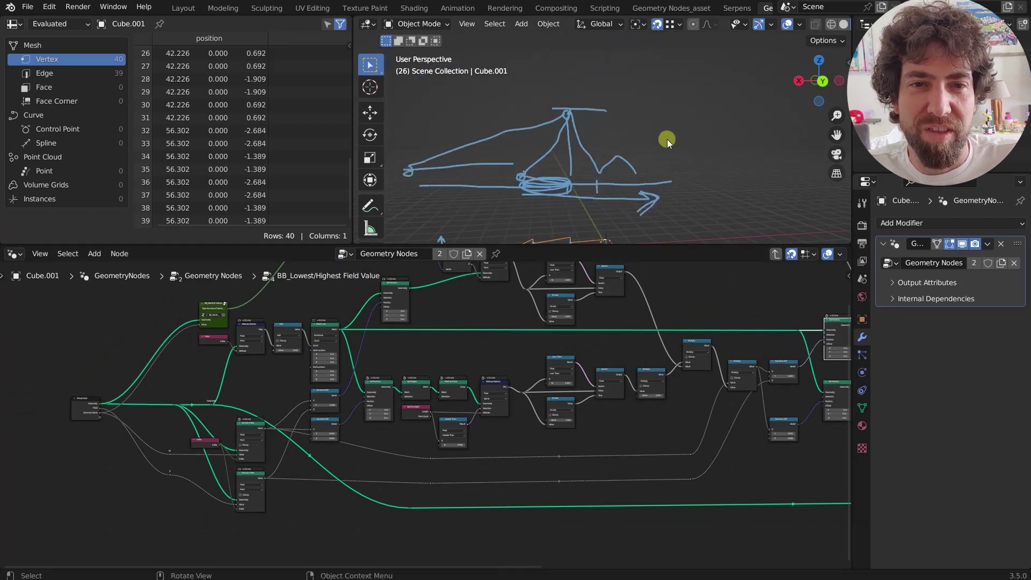
scroll(666, 145, down, 1)
shift+middle_drag(616, 218, 626, 192)
scroll(611, 193, up, 3)
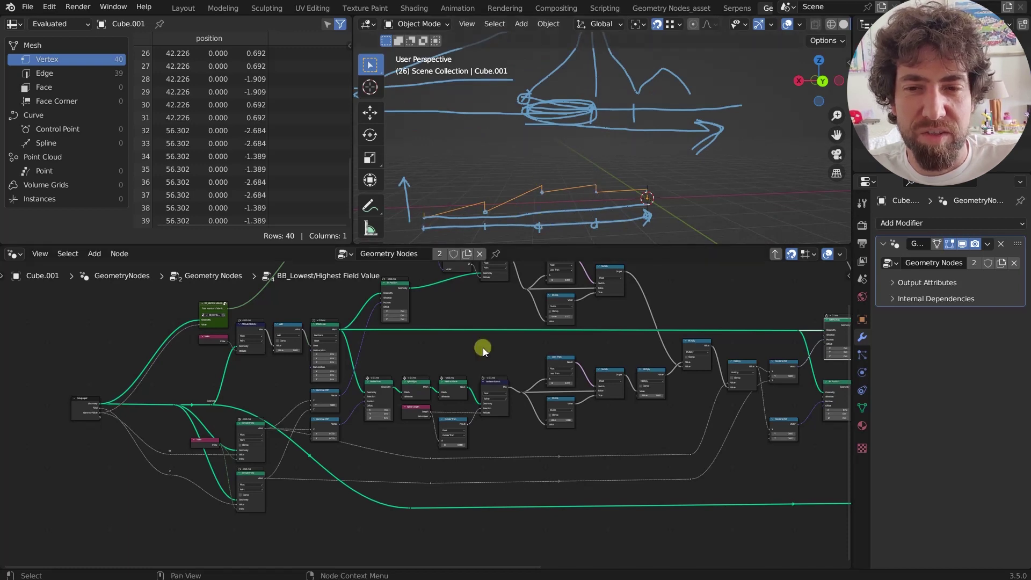
scroll(483, 347, up, 6)
- Wipe out the blue annotation strokes in the 3D viewport, leaving only the orange zigzag curve
scroll(532, 349, up, 1)
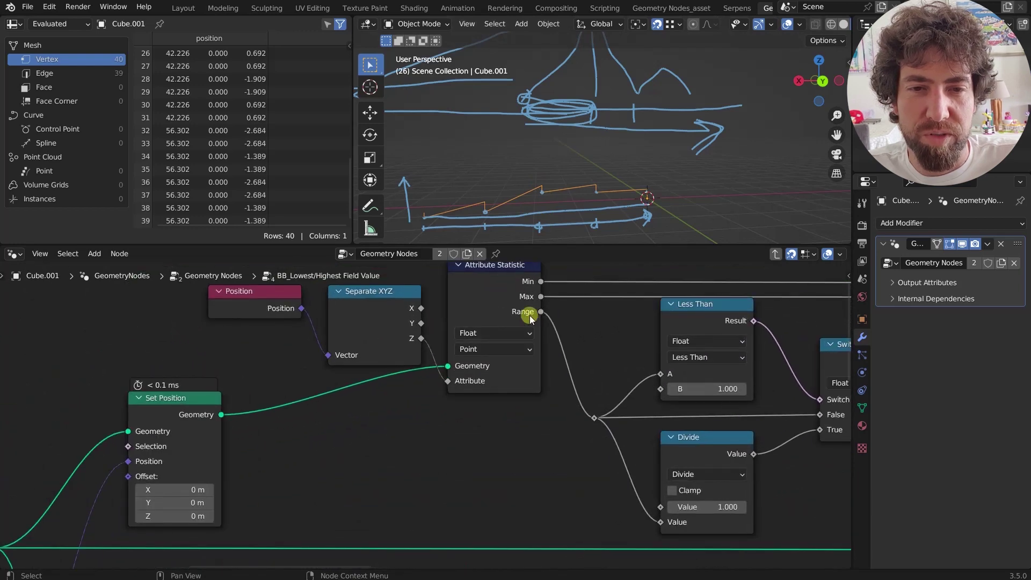
click(540, 312)
scroll(600, 402, down, 4)
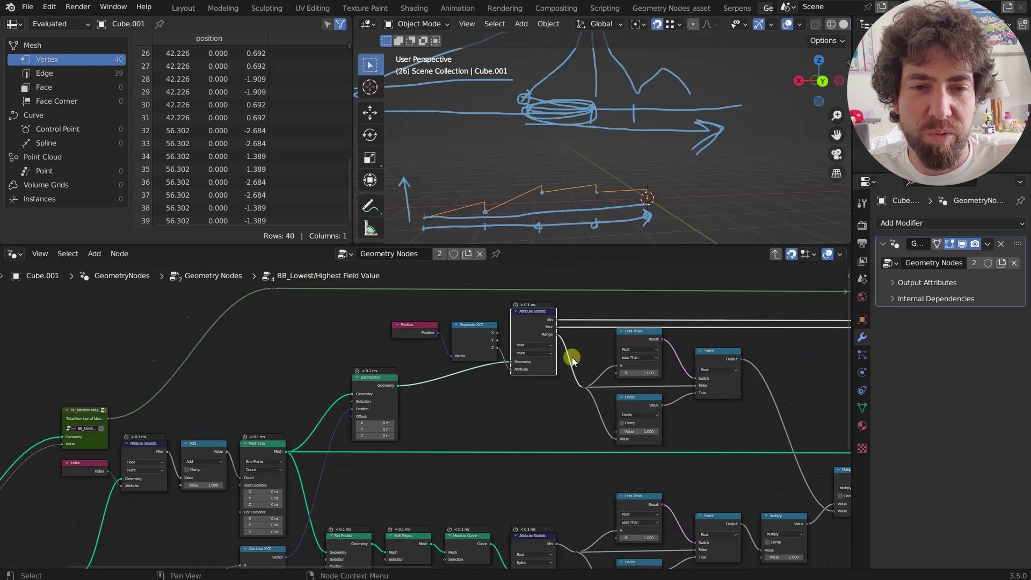
scroll(563, 140, down, 2)
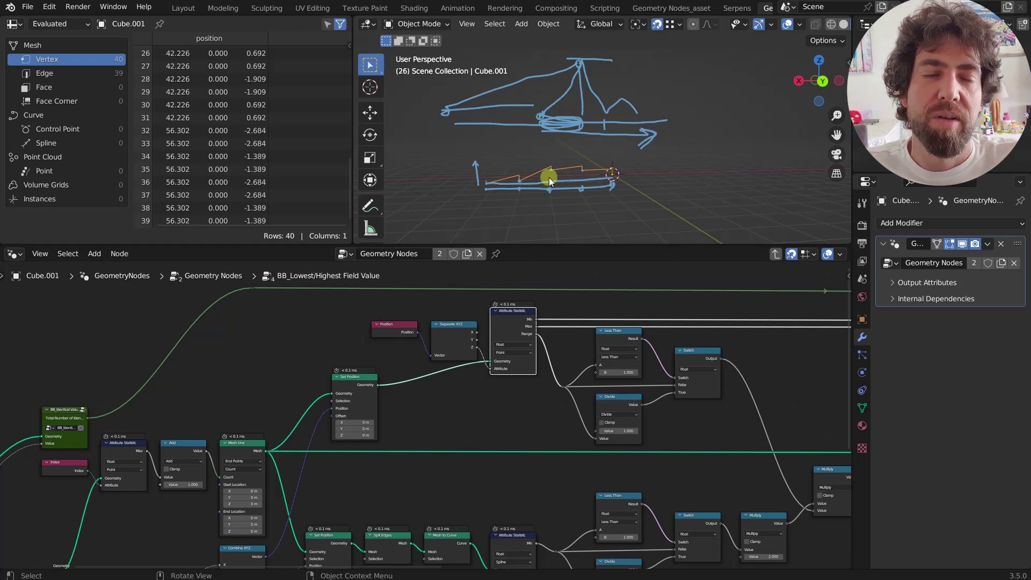
scroll(585, 129, up, 1)
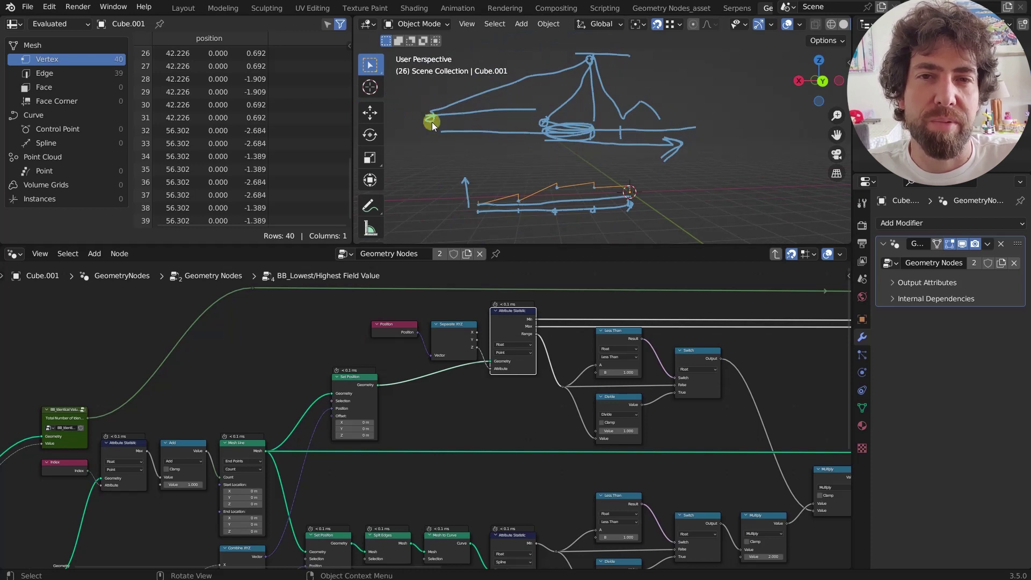
scroll(509, 130, down, 3)
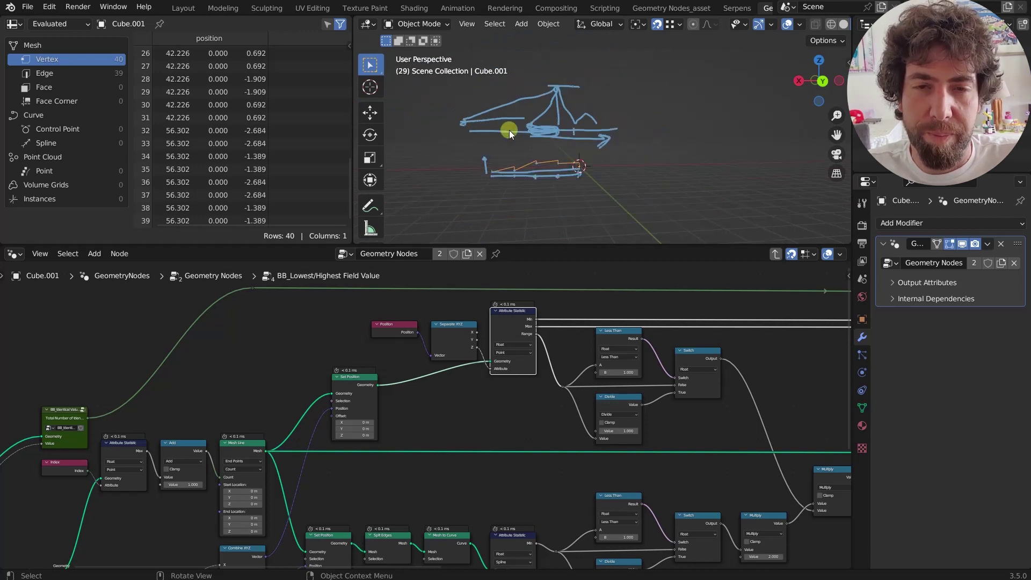
mouse_move(525, 129)
right_down()
mouse_move(603, 105)
mouse_move(552, 171)
mouse_move(565, 160)
right_up()
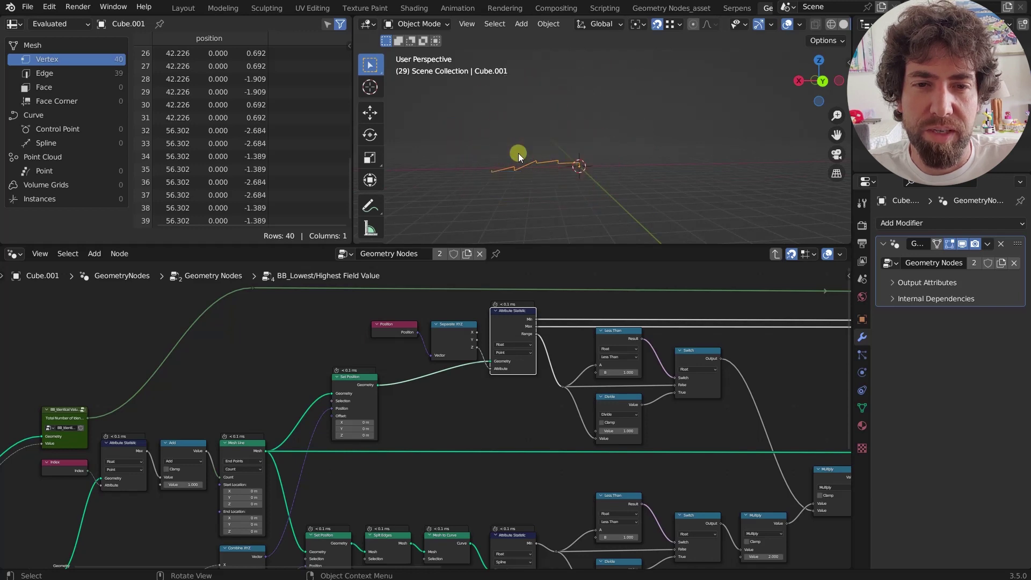
- Select the upper Set Position node and view the curve in Back Orthographic
scroll(678, 428, up, 4)
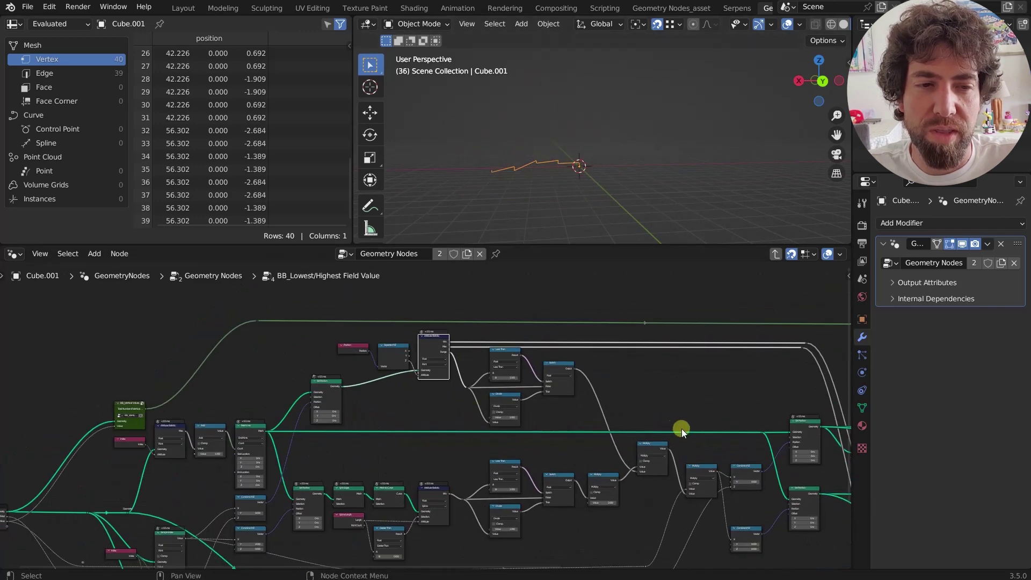
middle_drag(681, 428, 414, 418)
scroll(591, 488, up, 5)
middle_drag(586, 482, 574, 465)
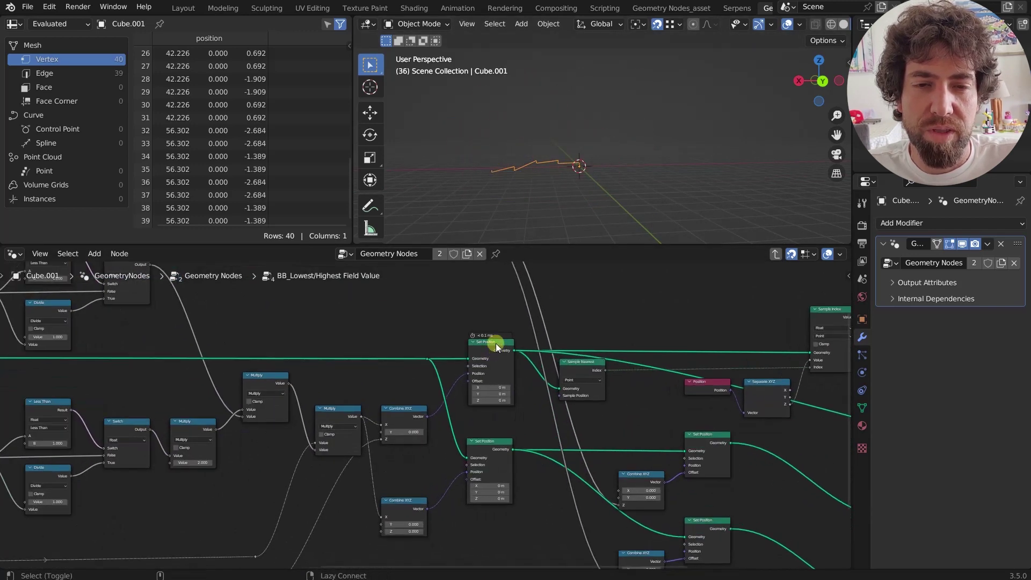
click(495, 343)
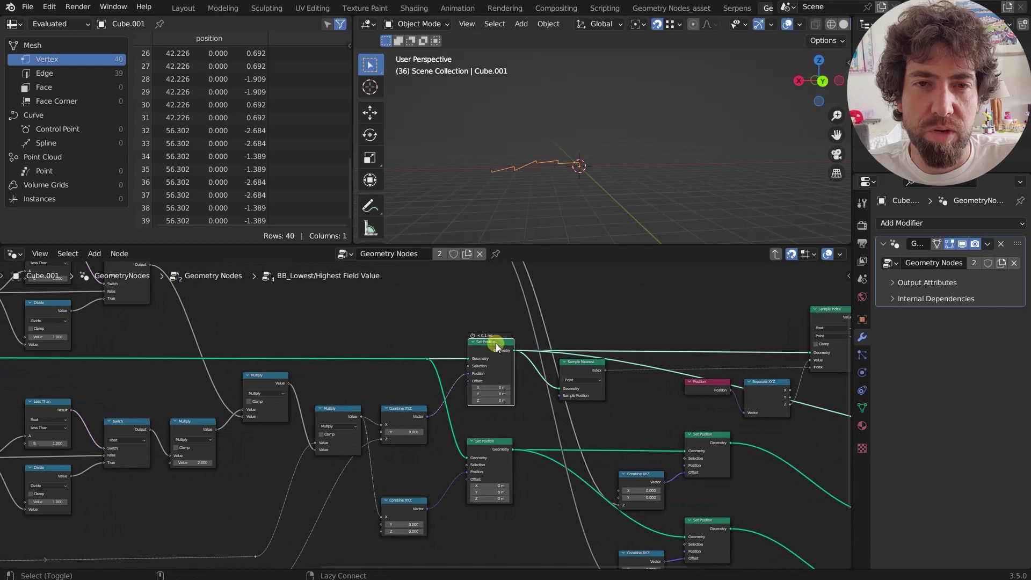
click(823, 85)
- Send the middle and lower Set Position nodes' outputs to the Viewer
scroll(585, 153, up, 4)
scroll(485, 201, down, 2)
shift+middle_drag(485, 201, 601, 122)
scroll(600, 122, up, 5)
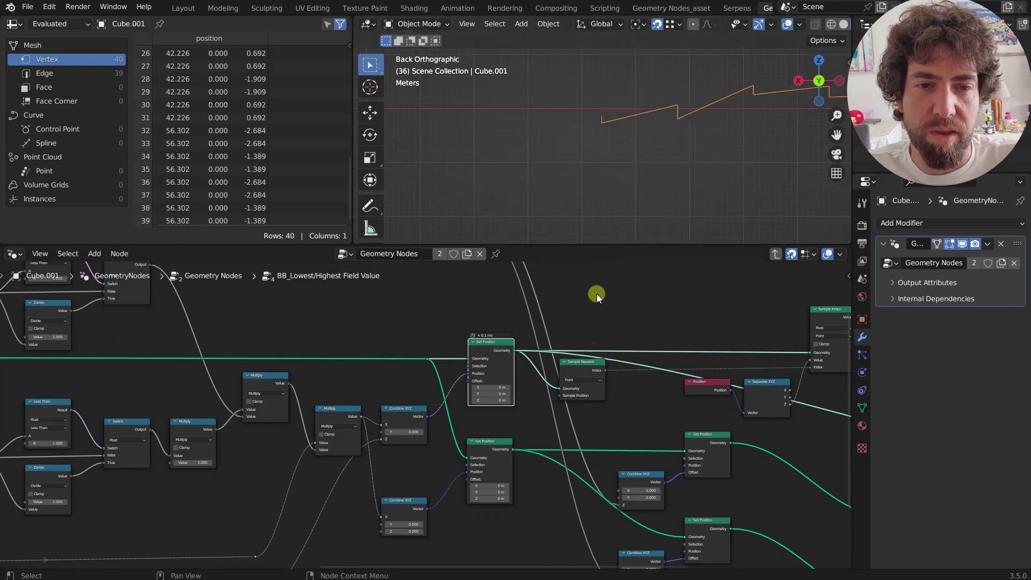
scroll(612, 376, down, 1)
middle_drag(648, 445, 619, 445)
ctrl+shift+click(676, 435)
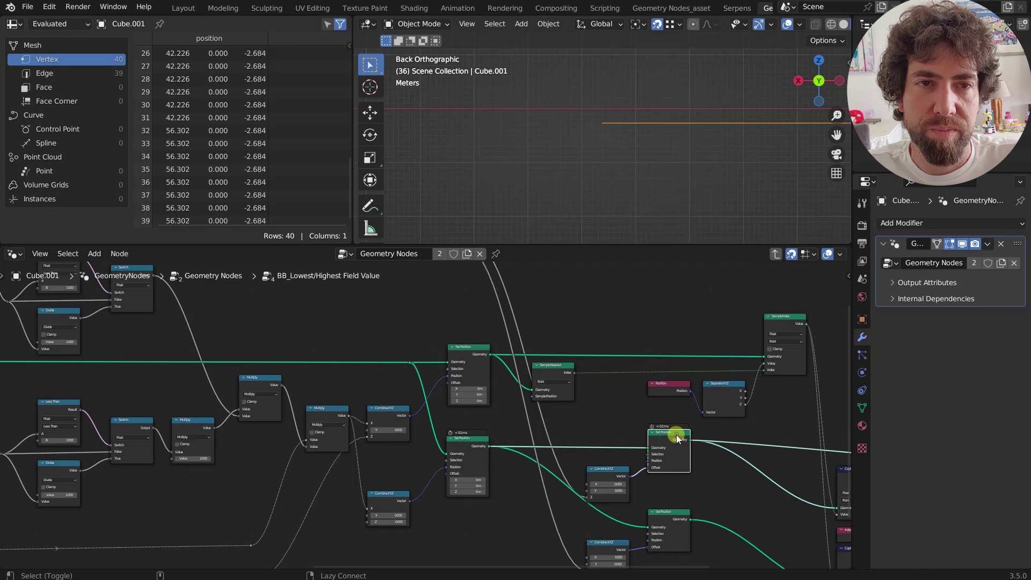
ctrl+shift+click(671, 522)
- Select the Sample Index node to check it, then deselect it
scroll(573, 472, down, 5)
middle_drag(660, 477, 429, 432)
scroll(445, 431, up, 3)
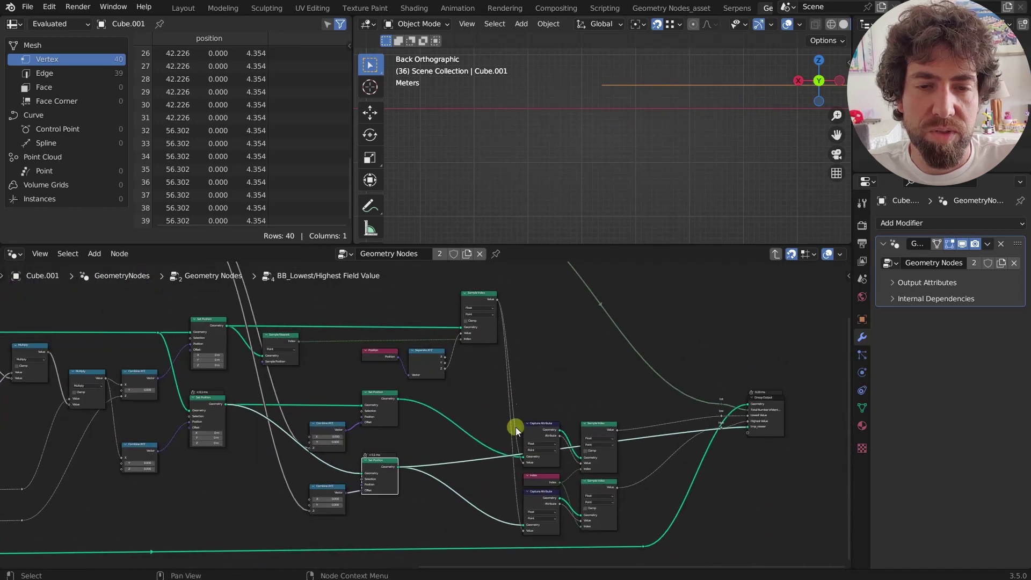
scroll(516, 416, up, 3)
middle_drag(524, 354, 530, 378)
click(476, 293)
scroll(362, 375, up, 2)
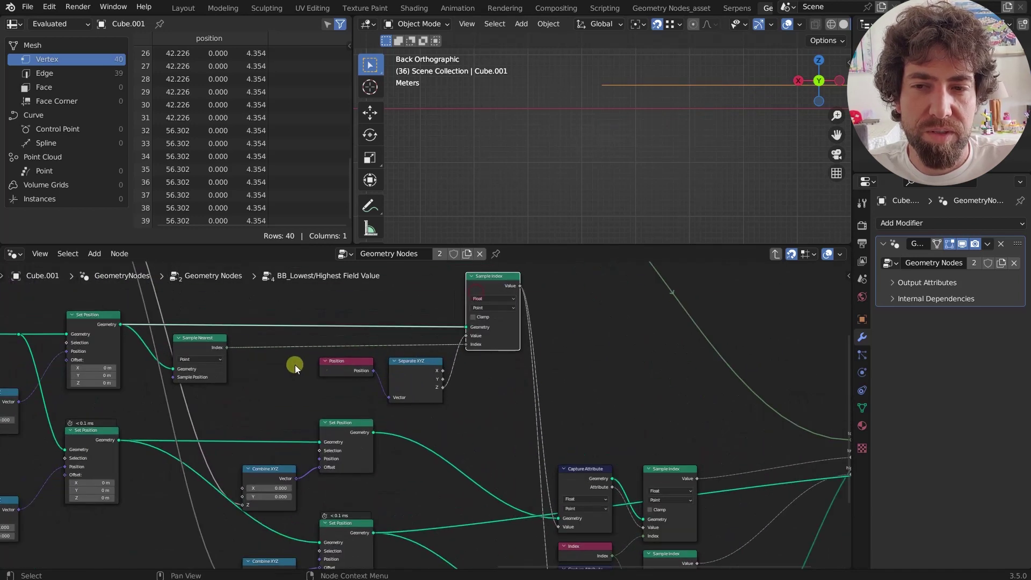
click(295, 366)
scroll(105, 327, down, 1)
- Select the top-left Set Position node, then the upper Sample Index node
click(103, 325)
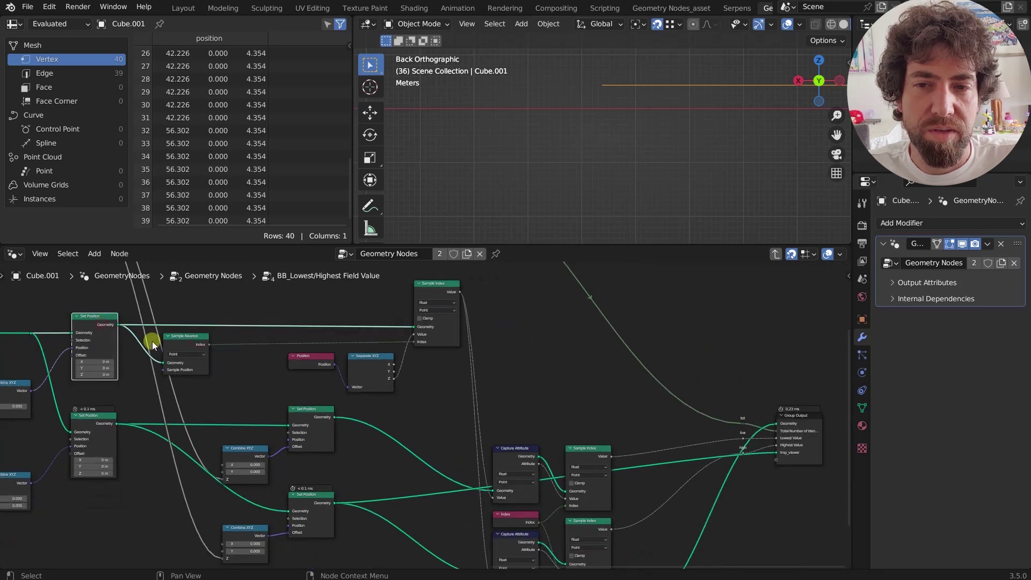
middle_drag(393, 462, 376, 424)
middle_drag(472, 402, 433, 391)
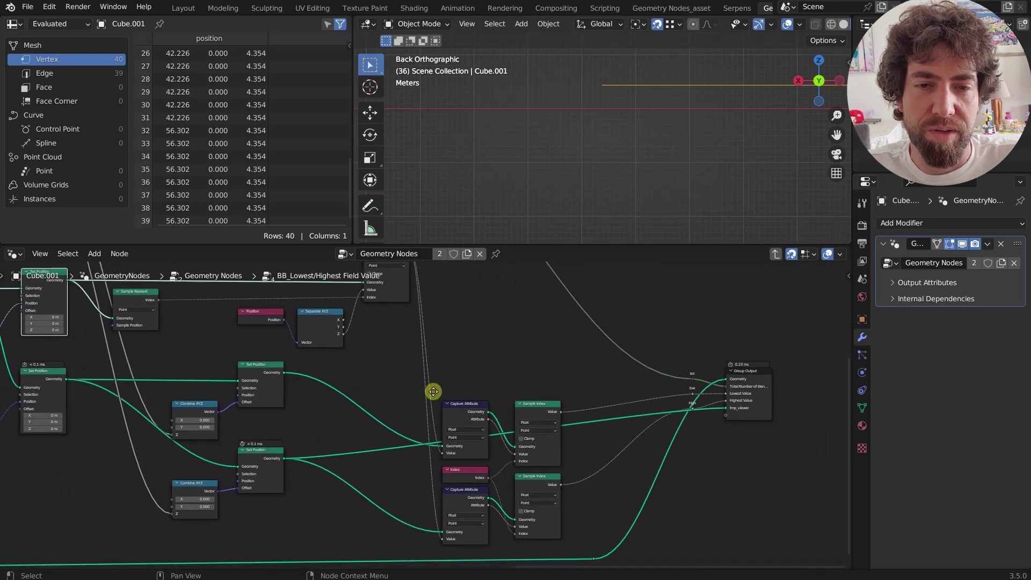
scroll(532, 415, up, 4)
click(526, 397)
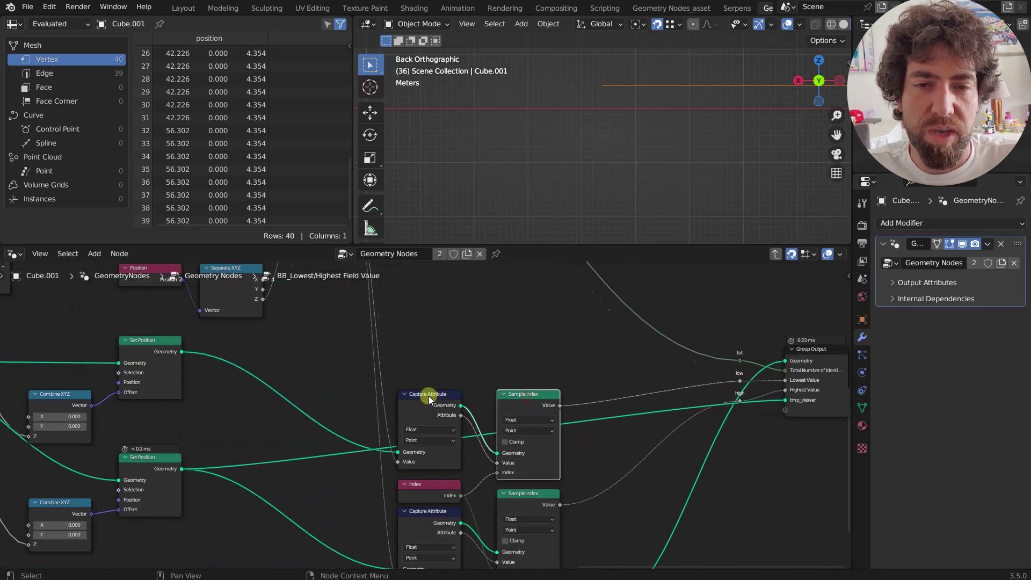
scroll(429, 395, down, 2)
scroll(596, 402, up, 1)
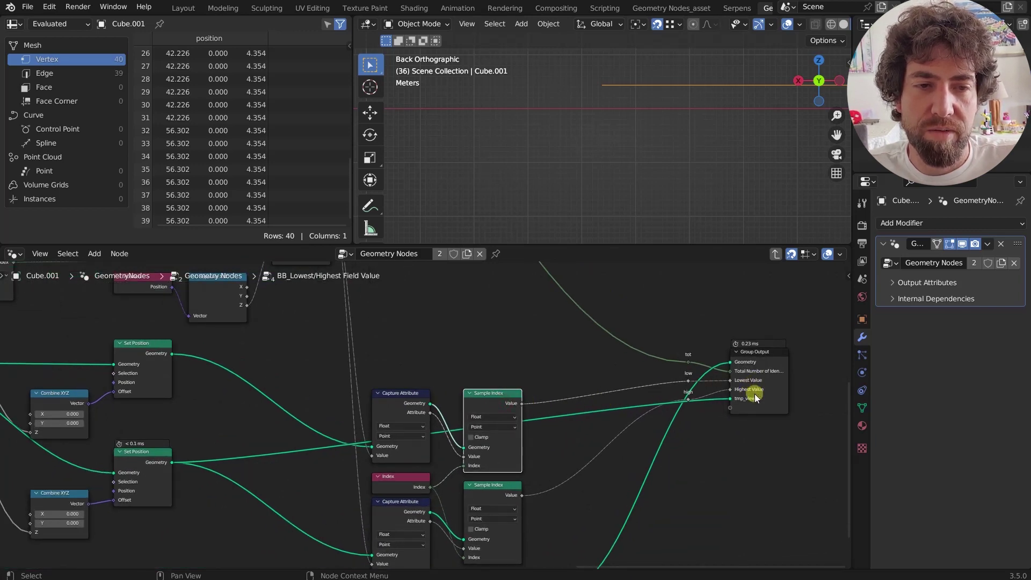
scroll(755, 394, down, 4)
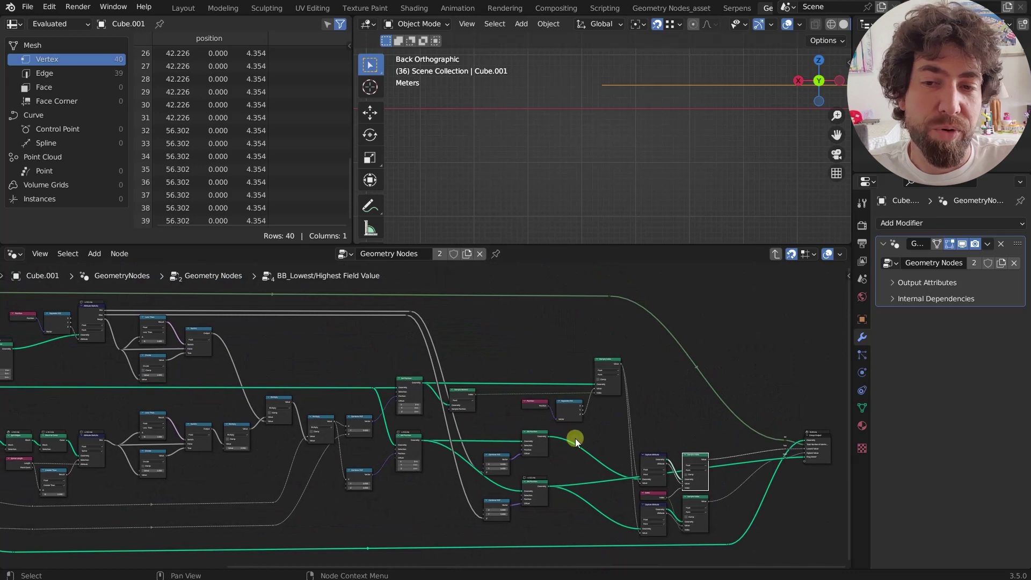
- Review the Group Output wiring, then exit to the parent Geometry Nodes tree
scroll(575, 438, down, 2)
middle_drag(414, 453, 465, 460)
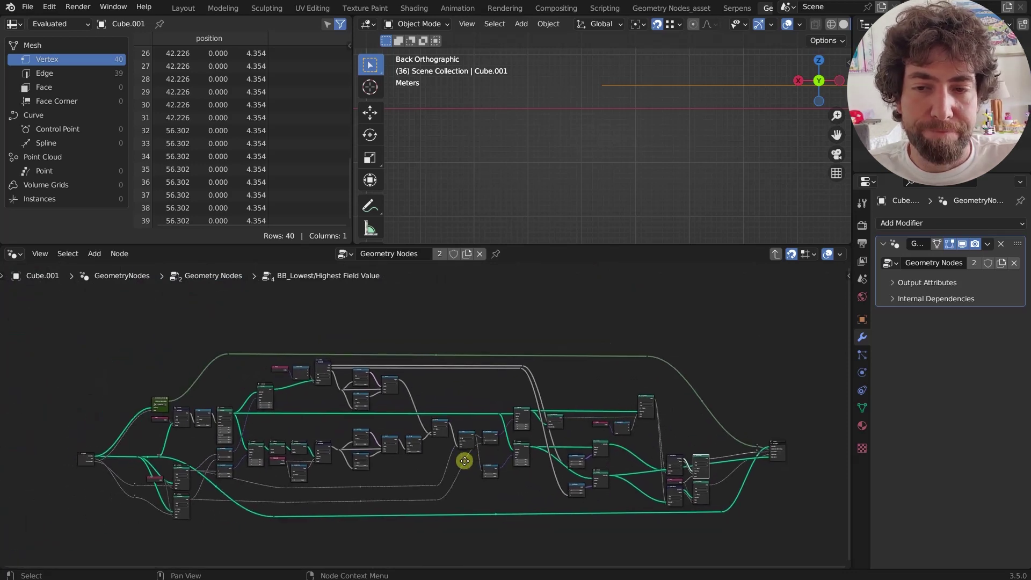
scroll(465, 461, up, 4)
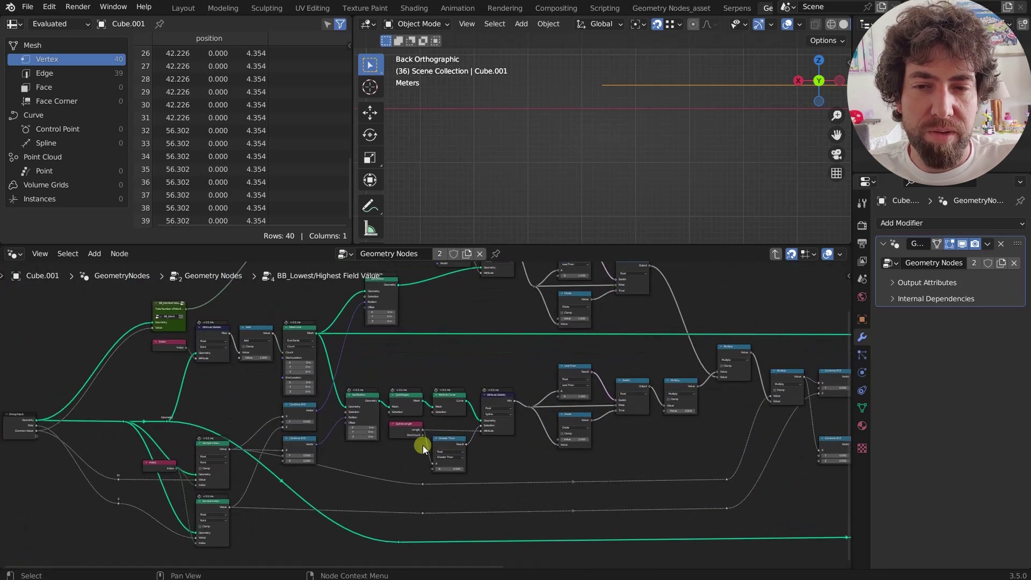
scroll(423, 445, down, 1)
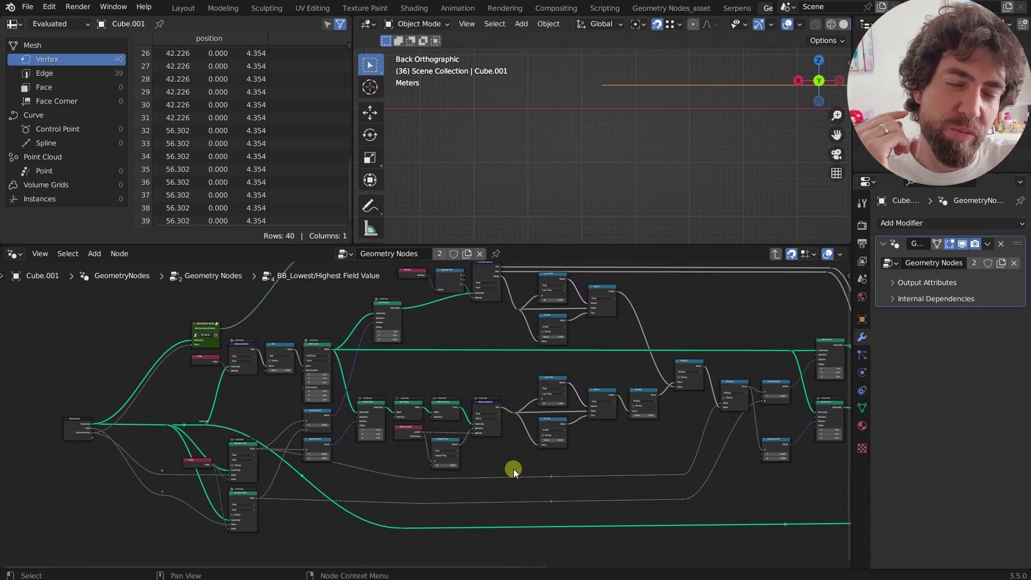
scroll(513, 469, down, 2)
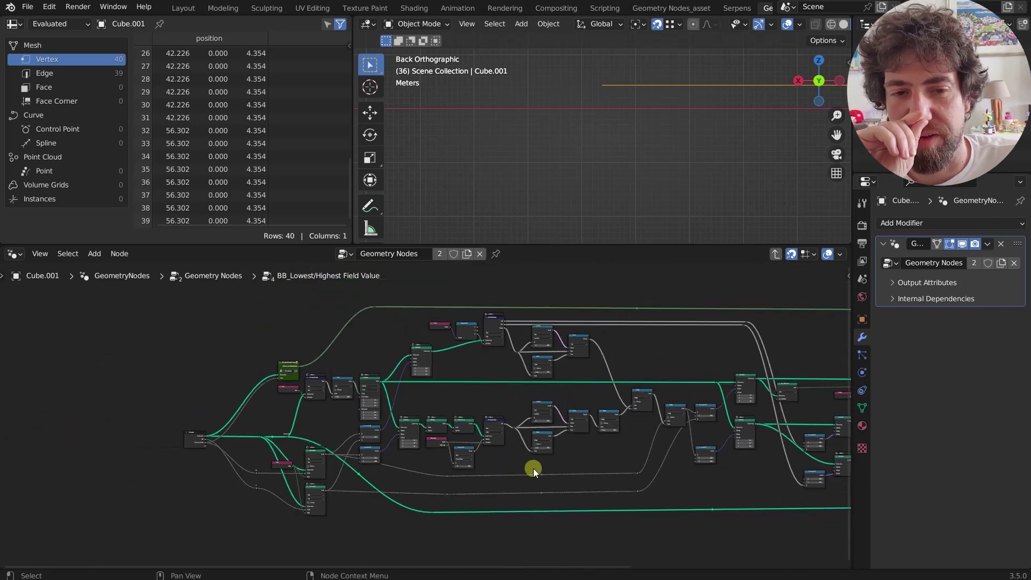
middle_drag(531, 470, 453, 476)
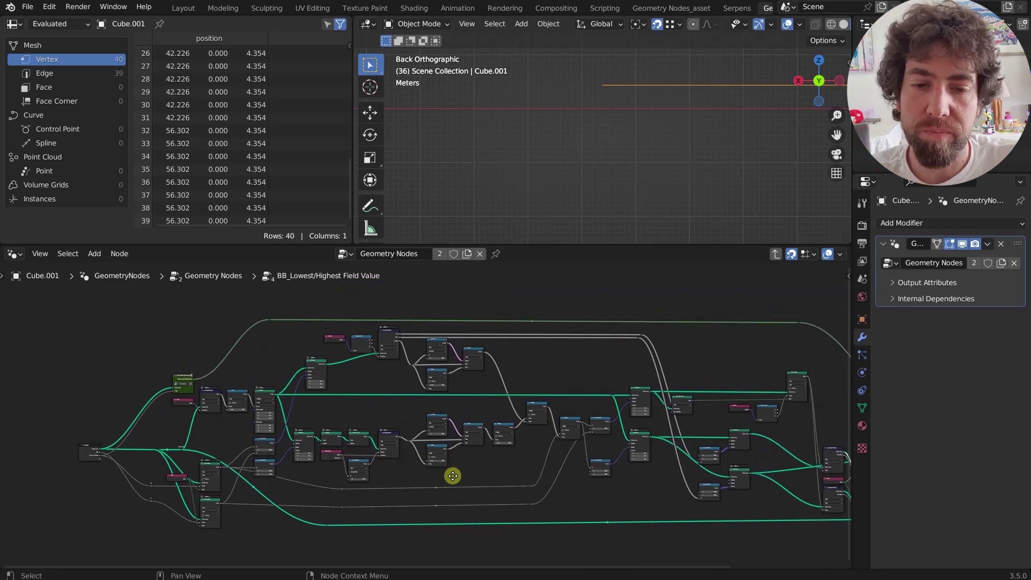
scroll(466, 467, down, 3)
middle_drag(555, 470, 472, 483)
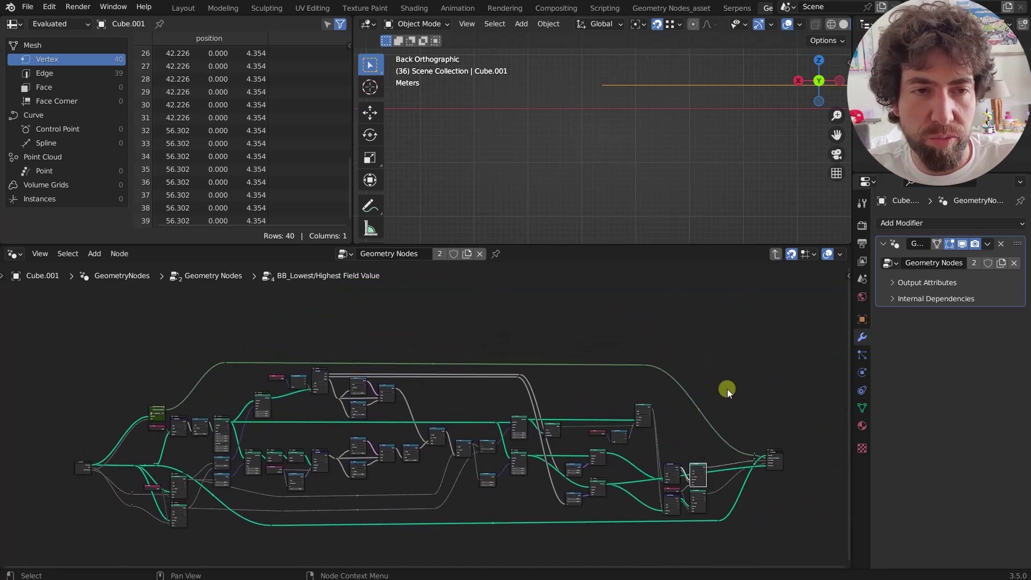
click(772, 257)
- Move the BB_Lowest/Highest group node to a new spot in the parent tree
scroll(418, 411, up, 5)
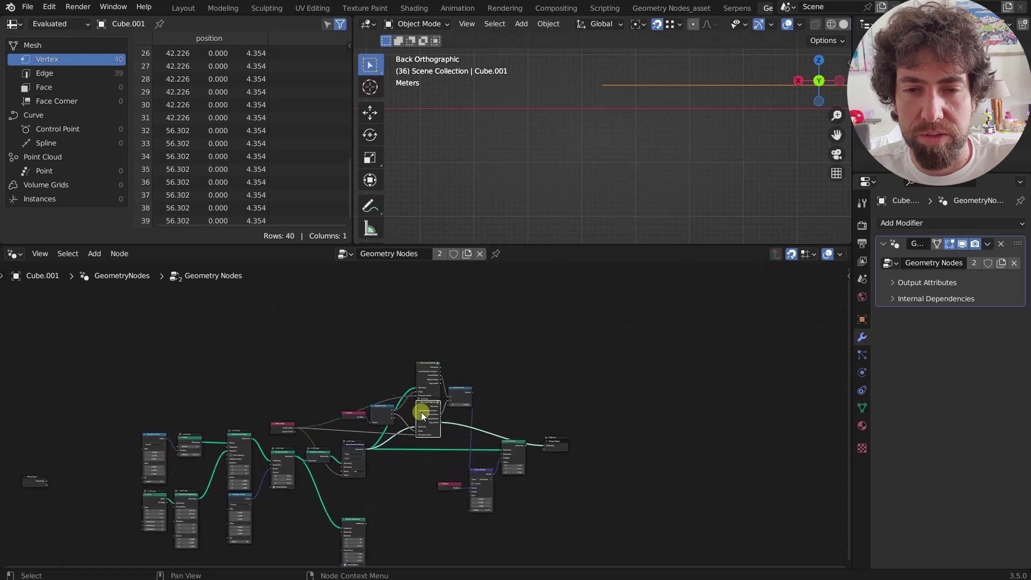
mouse_move(426, 401)
mouse_down()
mouse_move(428, 424)
mouse_move(426, 403)
mouse_up()
click(617, 479)
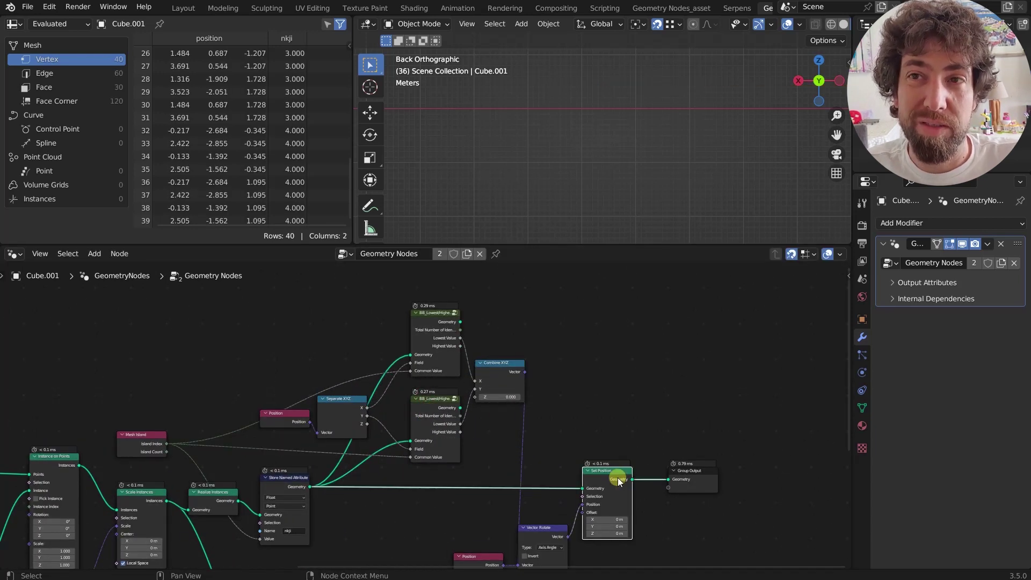